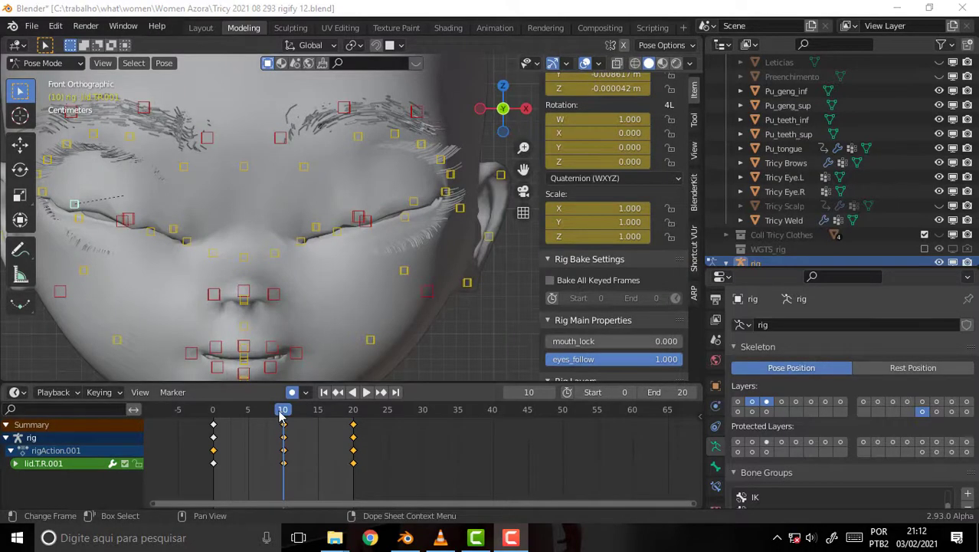
Play back the eyelid blink and stop at frame 10, where the eyes close.
key(space)
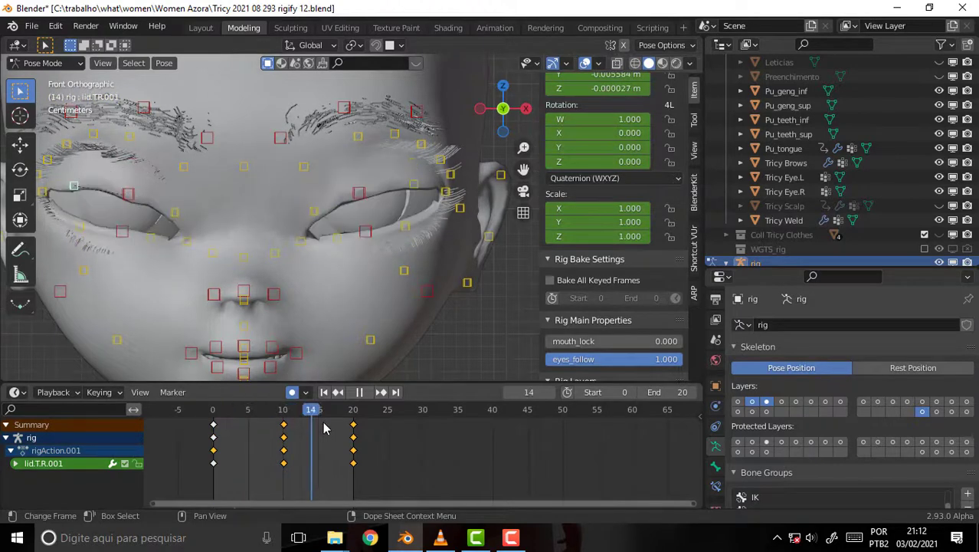
mouse_move(324, 427)
mouse_down()
mouse_move(349, 426)
mouse_move(220, 433)
mouse_up()
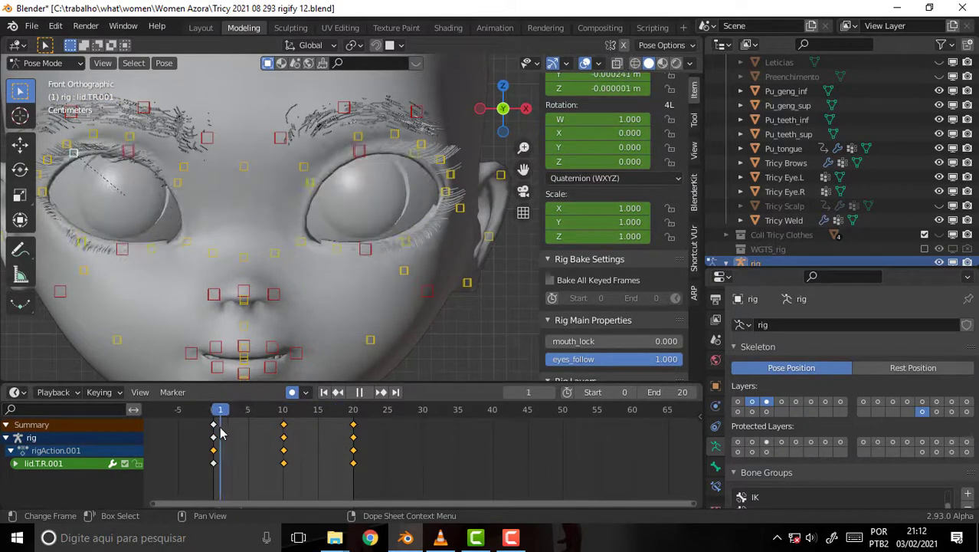
key(space)
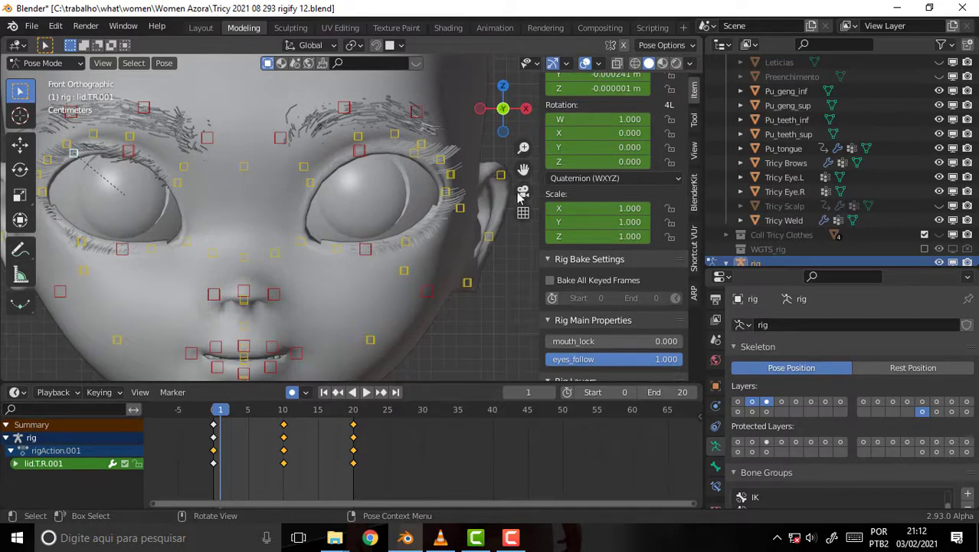
drag(523, 168, 434, 208)
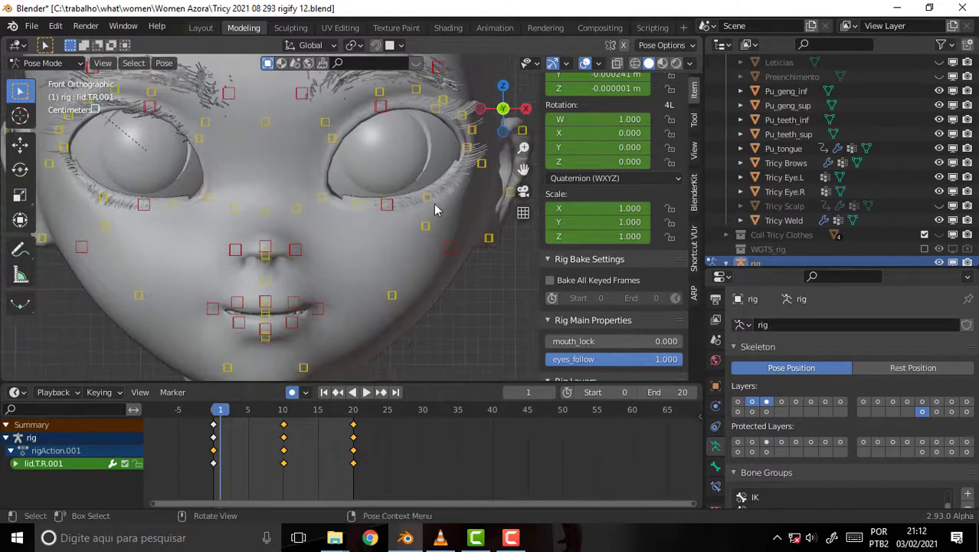
scroll(434, 209, down, 3)
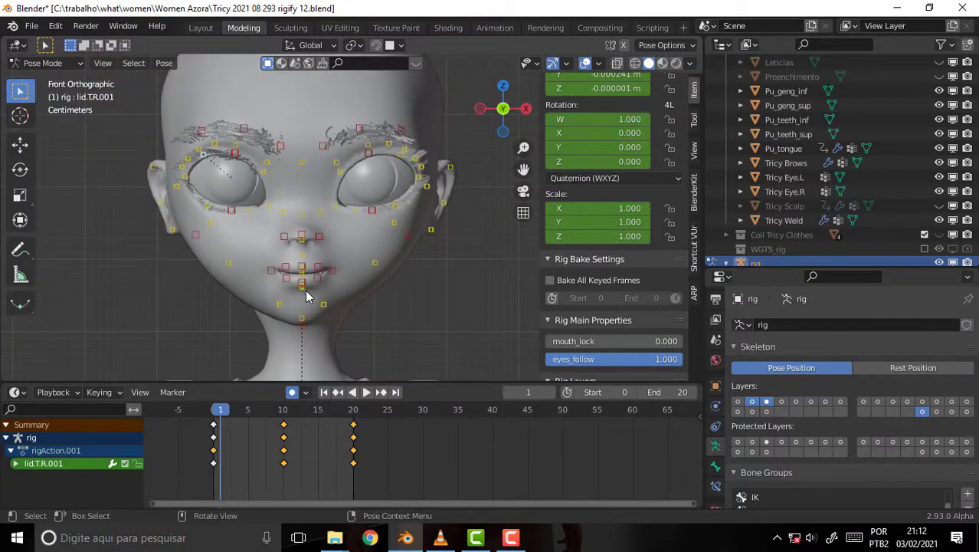
scroll(395, 259, up, 2)
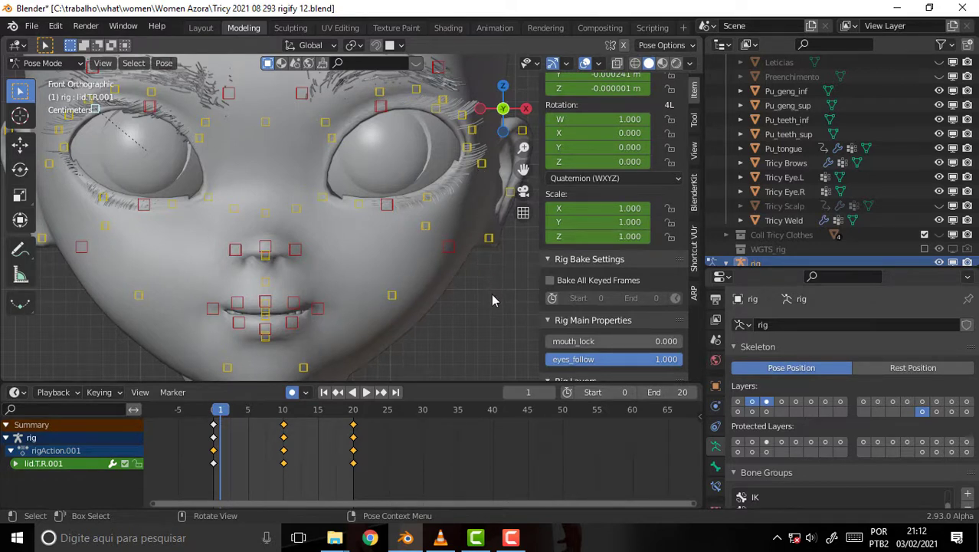
scroll(687, 260, down, 3)
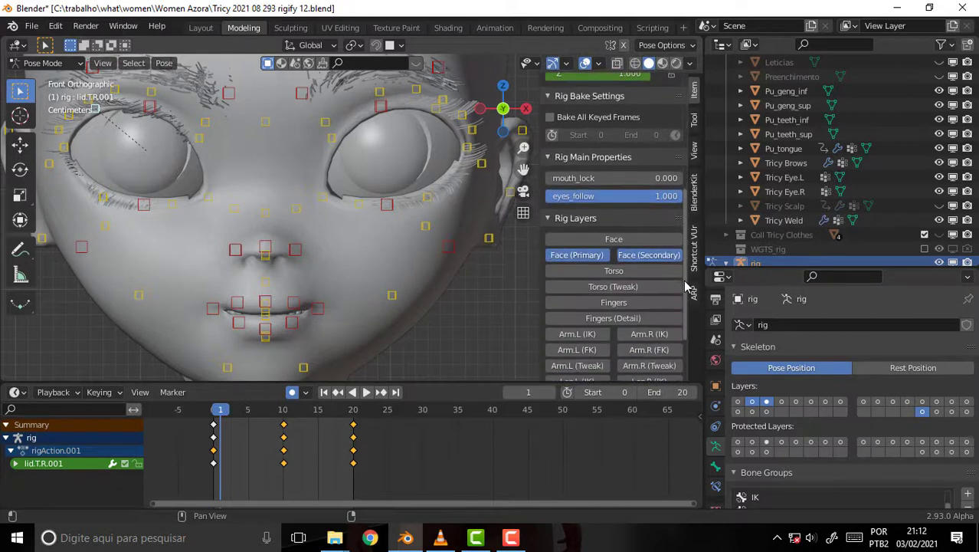
scroll(688, 291, down, 3)
scroll(689, 280, down, 1)
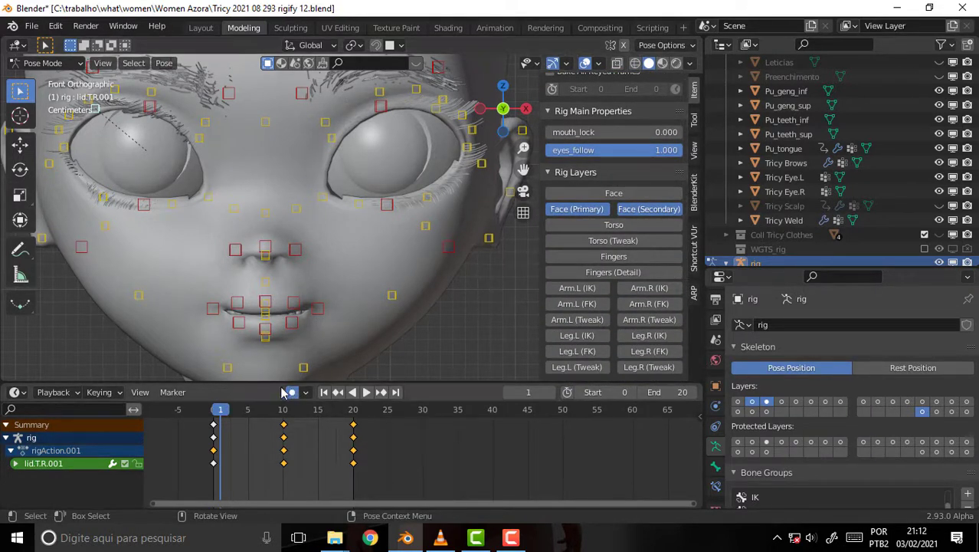
key(space)
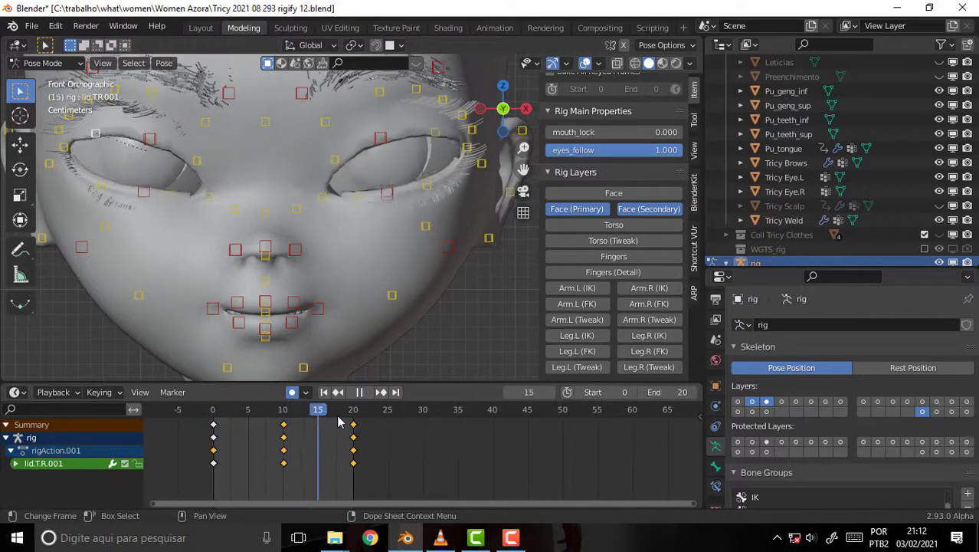
drag(282, 427, 283, 431)
key(space)
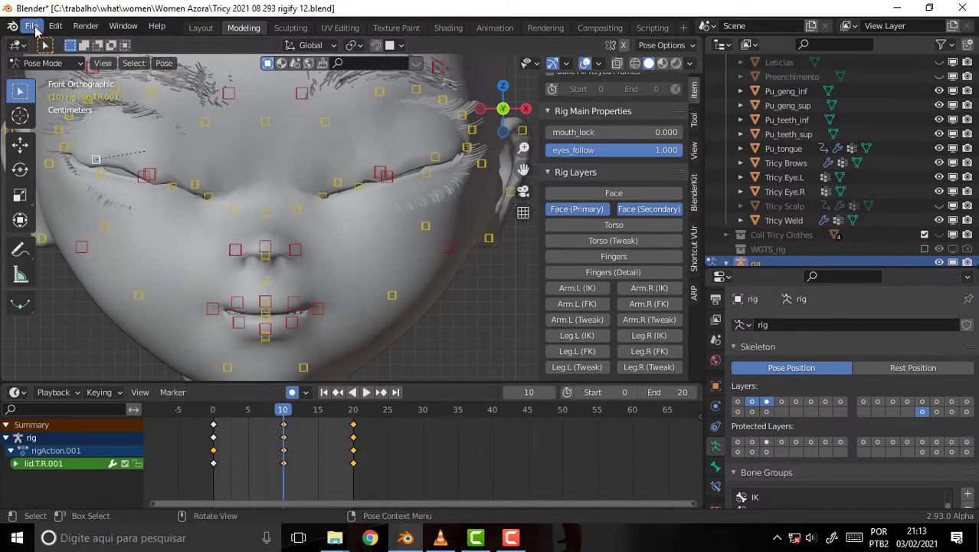
Reload the recent Tricy rig file, answering the unsaved-changes prompt.
click(31, 28)
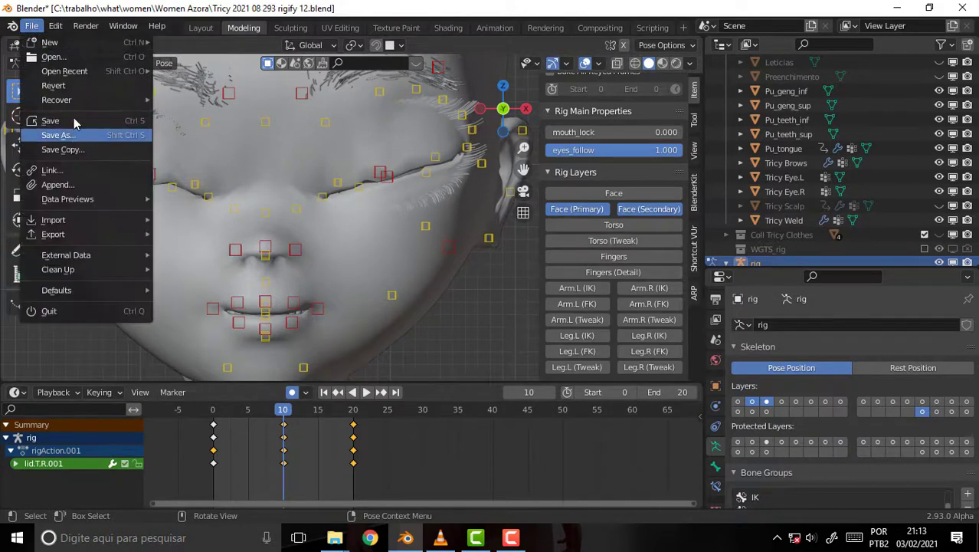
mouse_move(65, 70)
click(236, 70)
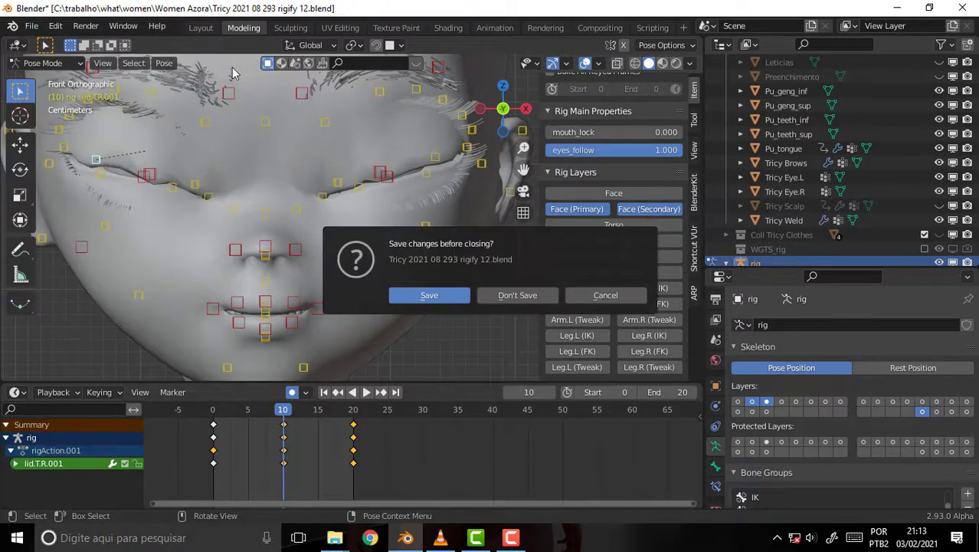
click(509, 291)
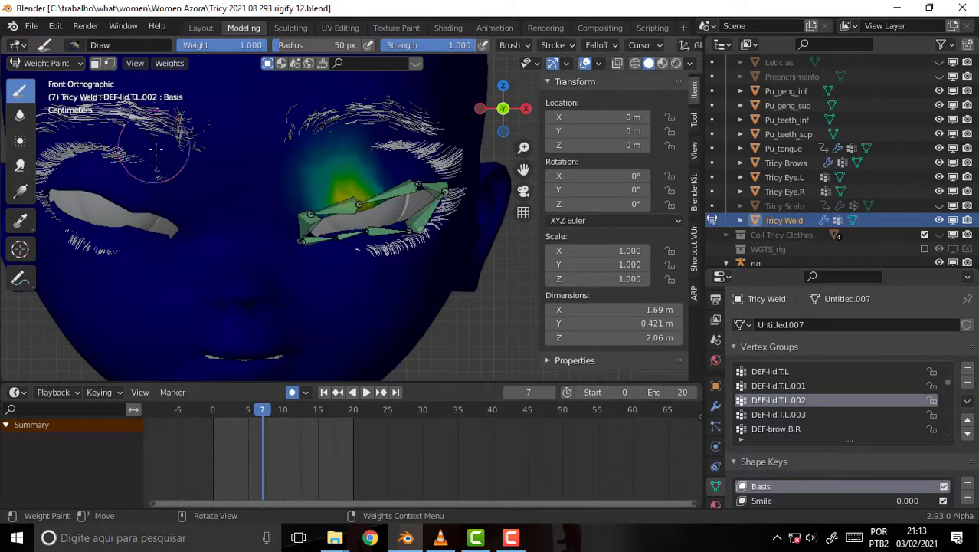
Switch from Weight Paint to Object Mode and select the eyelid rig armature.
click(44, 64)
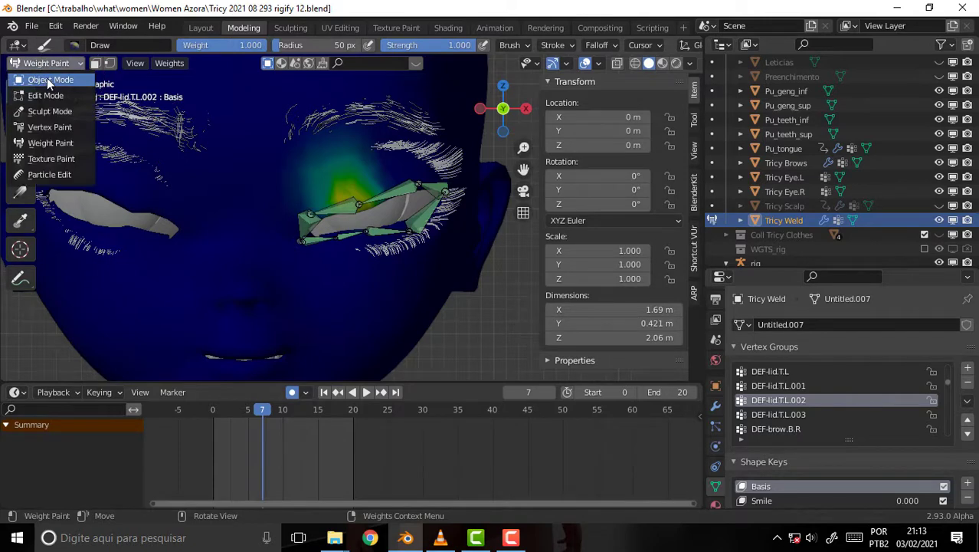
click(47, 78)
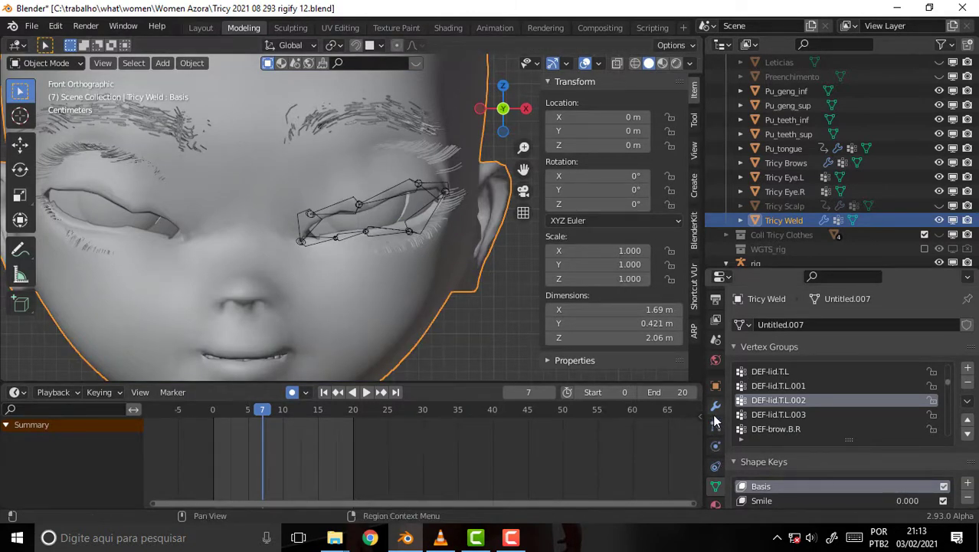
scroll(712, 459, down, 2)
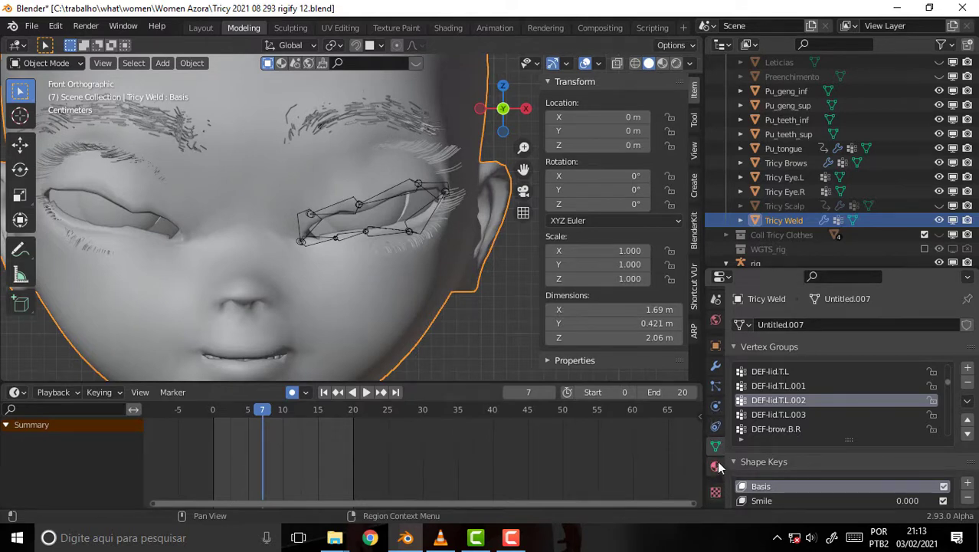
scroll(717, 461, up, 2)
click(47, 62)
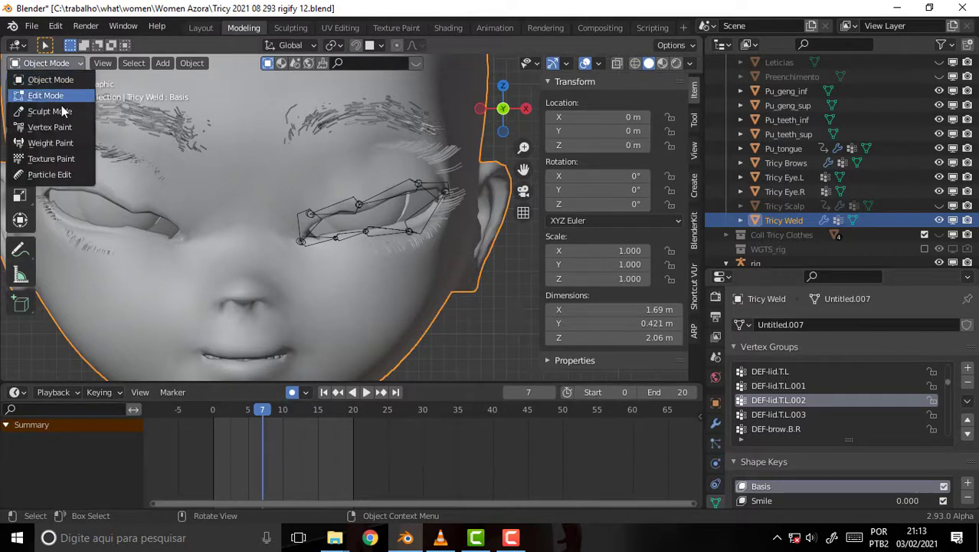
click(54, 79)
click(391, 195)
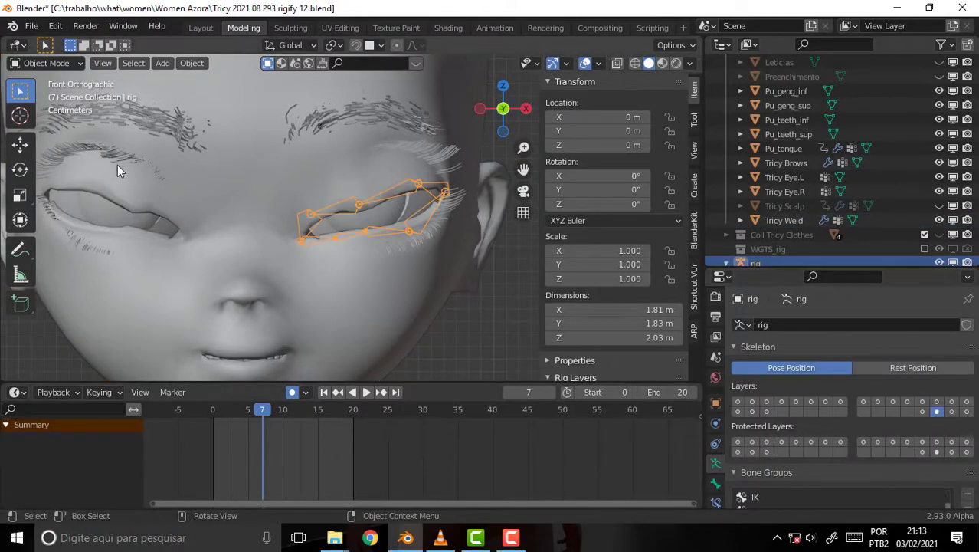
Put the rig in Pose Mode and show the Face (Primary) and Face (Secondary) layers.
click(45, 63)
click(48, 111)
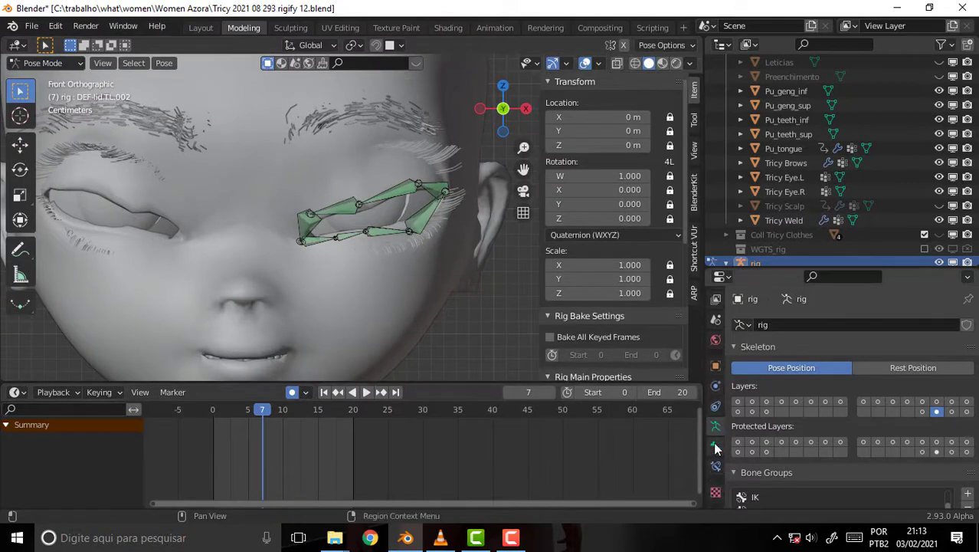
scroll(709, 424, up, 2)
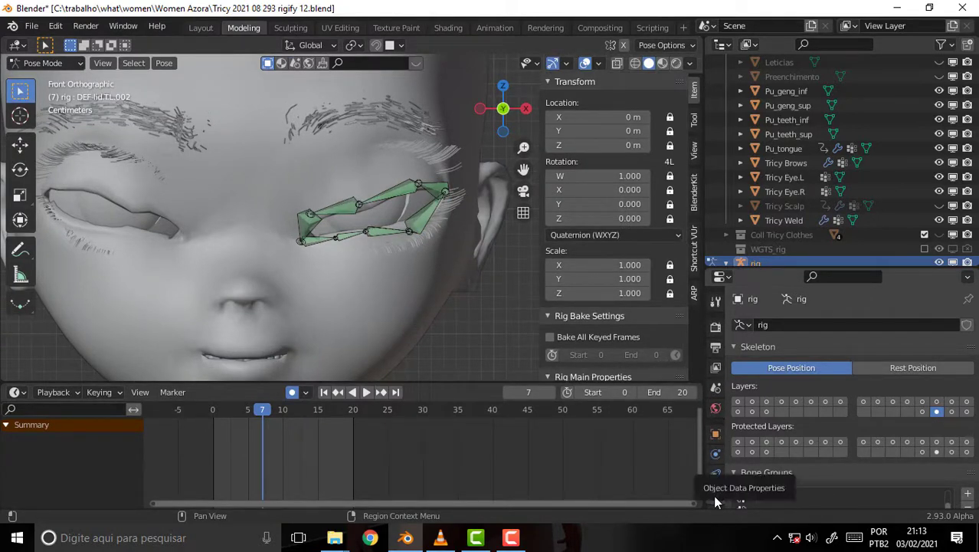
click(922, 411)
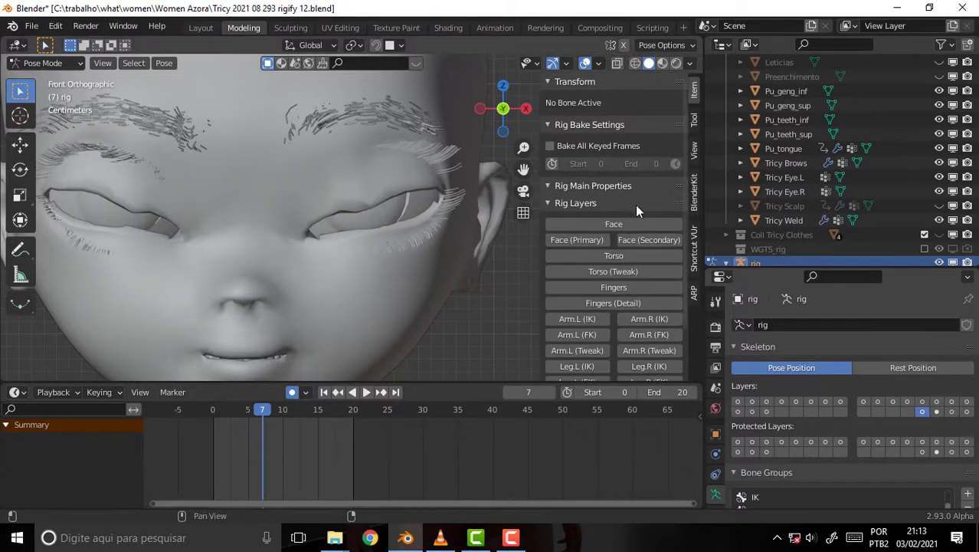
click(575, 239)
click(649, 239)
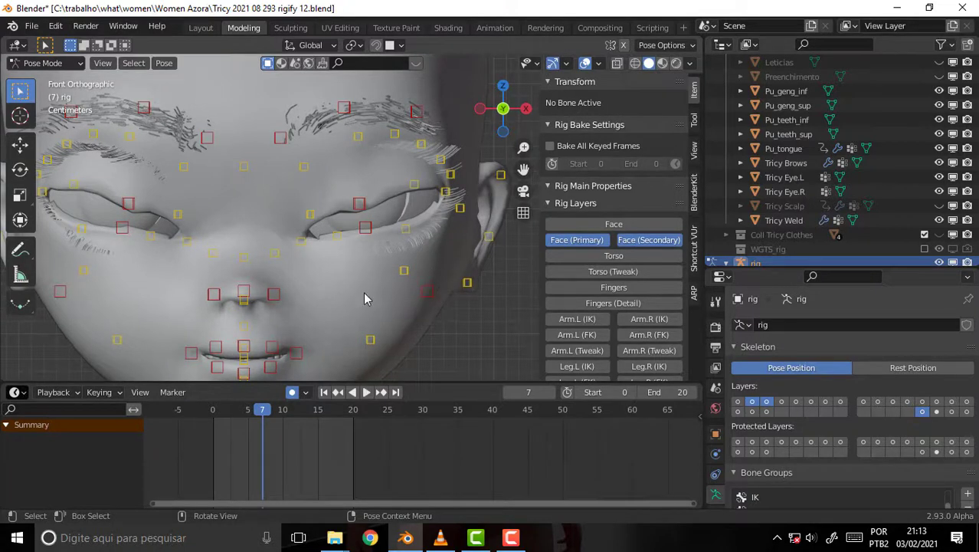
Play the blink and stop at frame 12.
key(space)
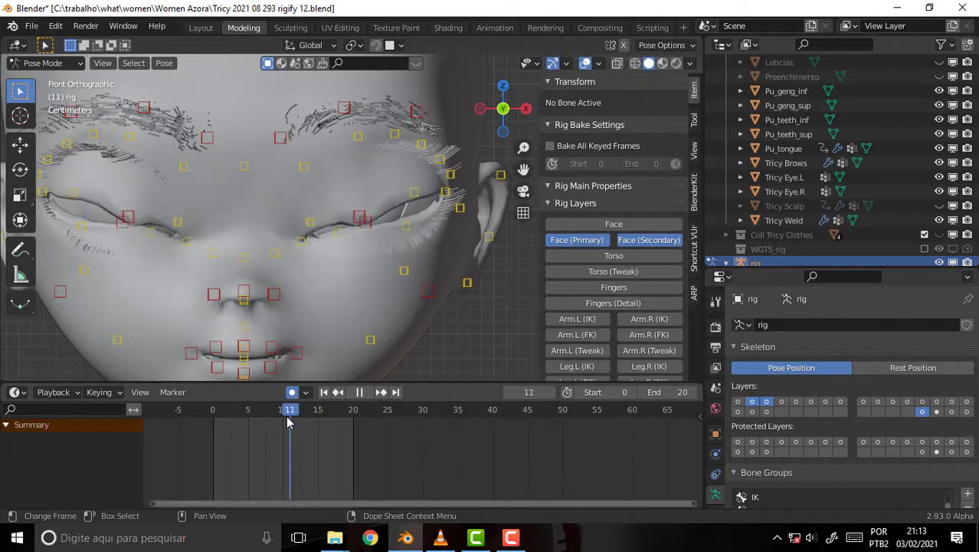
key(Escape)
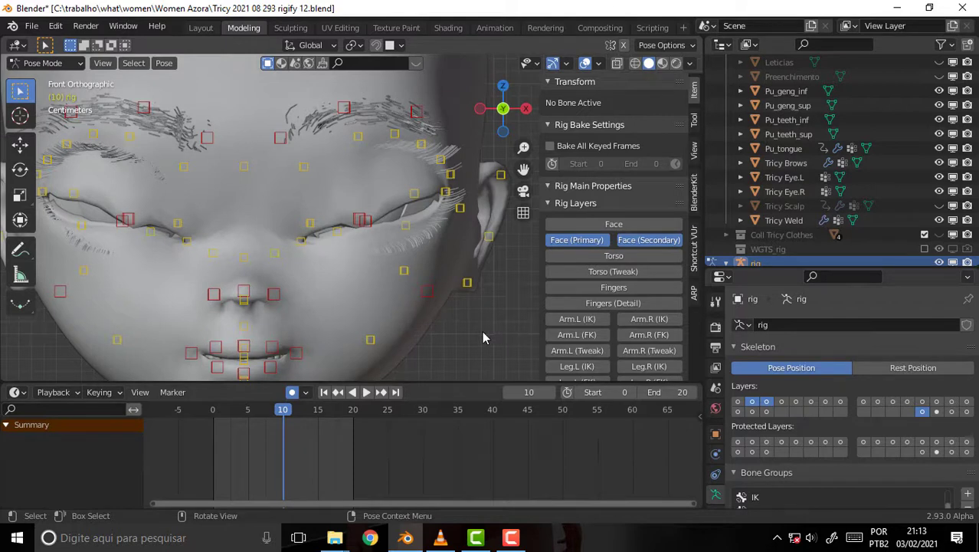
key(space)
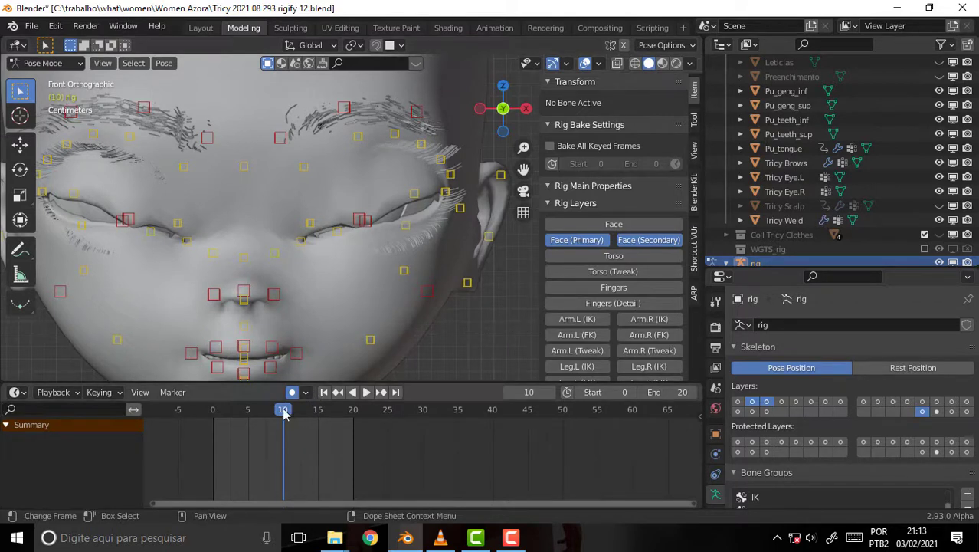
click(223, 416)
drag(224, 416, 298, 425)
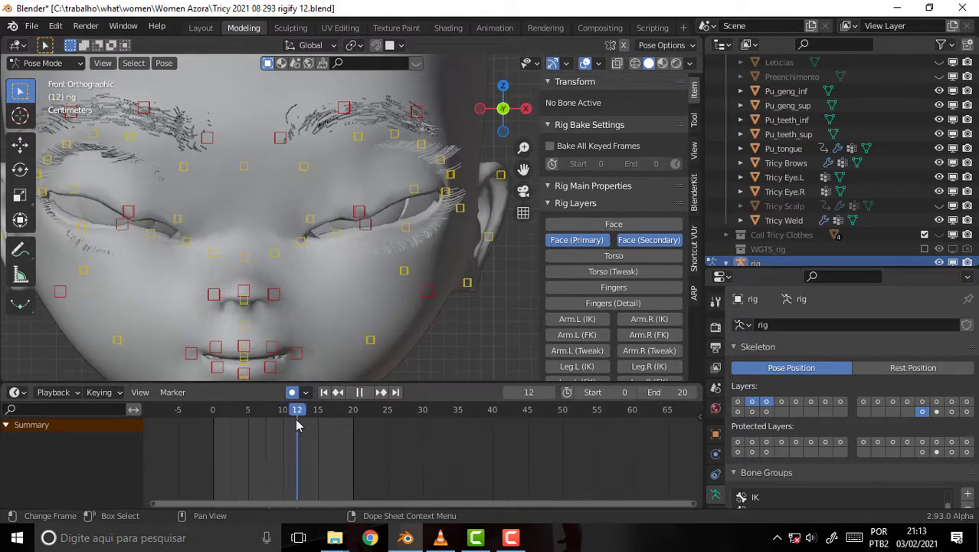
key(space)
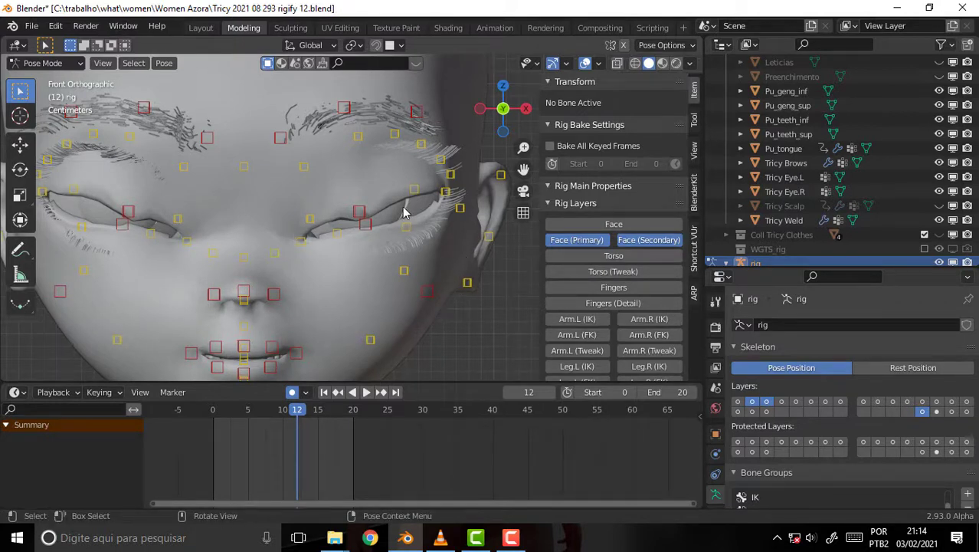
key(space)
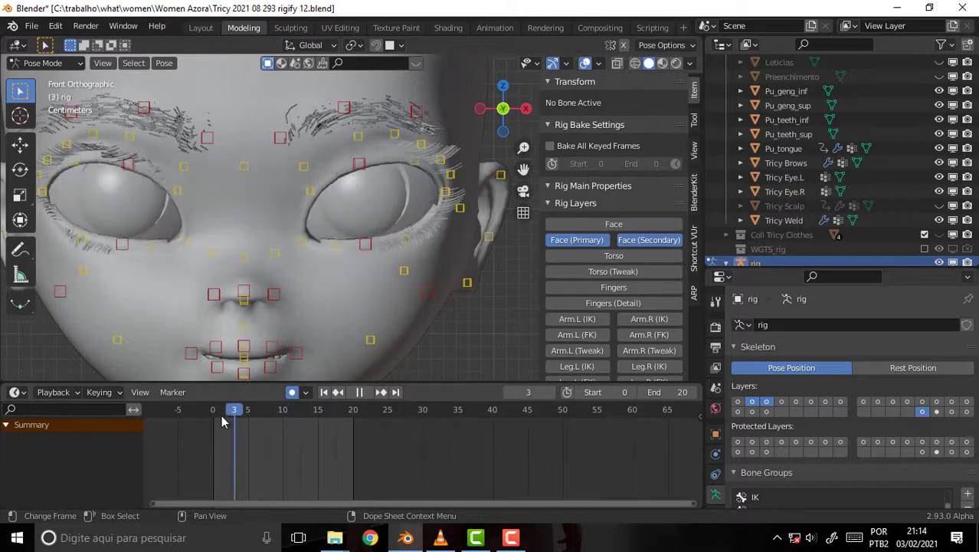
key(space)
click(275, 415)
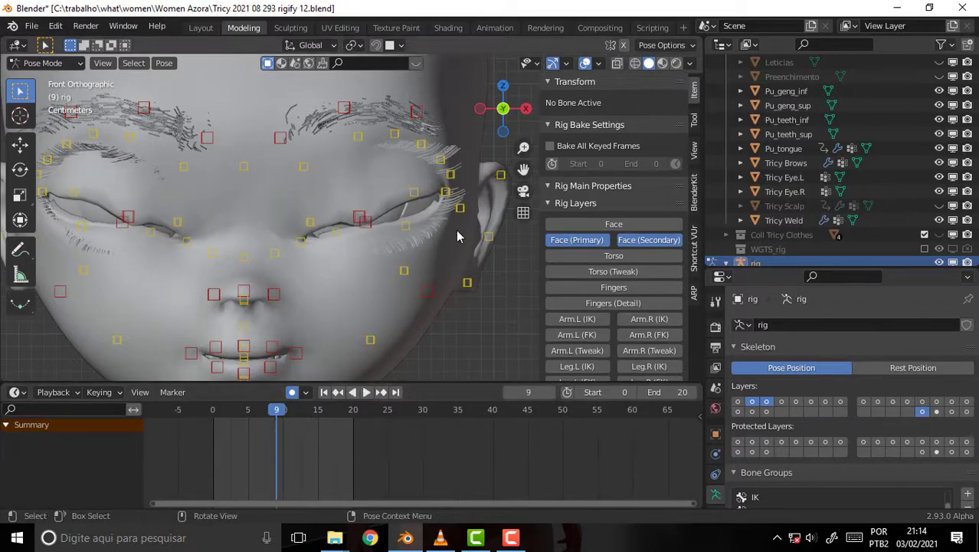
click(363, 221)
click(369, 228)
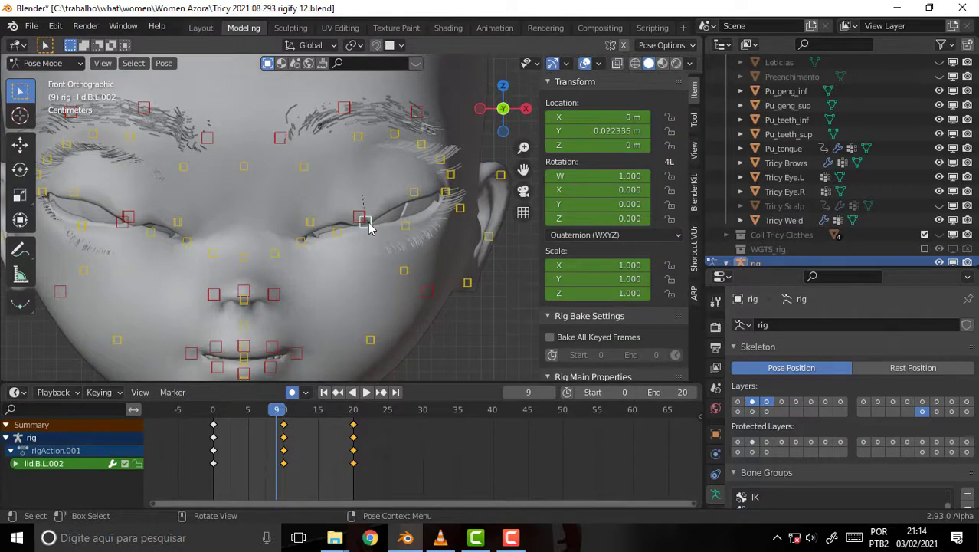
click(365, 220)
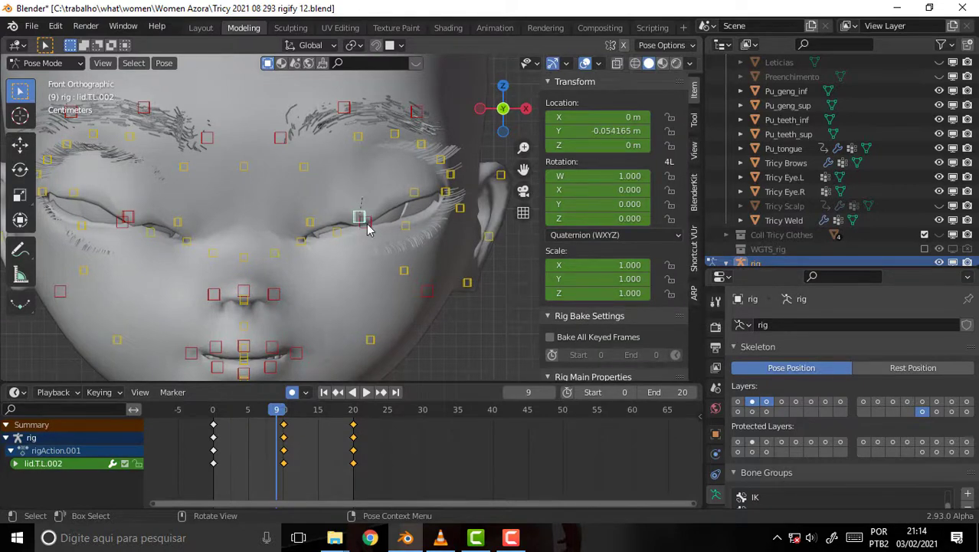
click(695, 123)
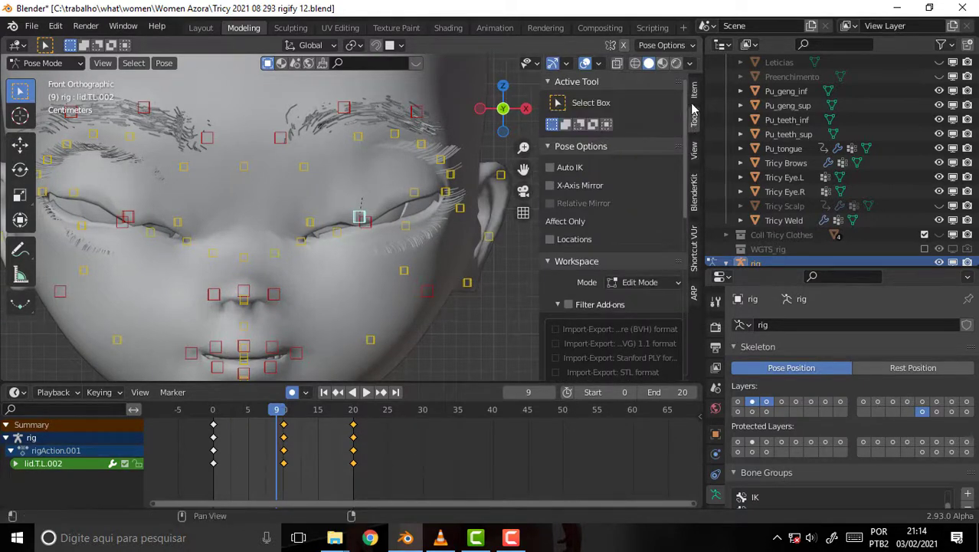
click(694, 100)
scroll(687, 153, down, 8)
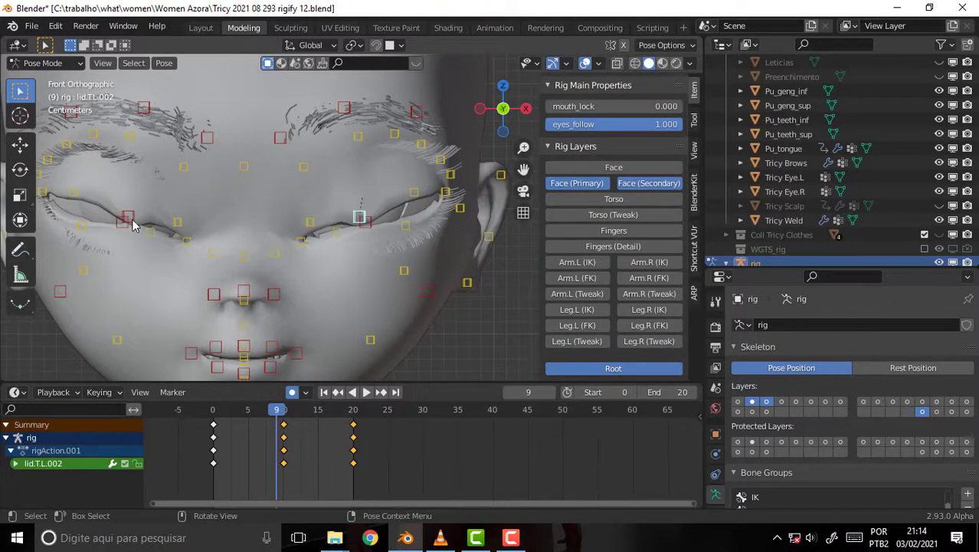
drag(276, 414, 216, 418)
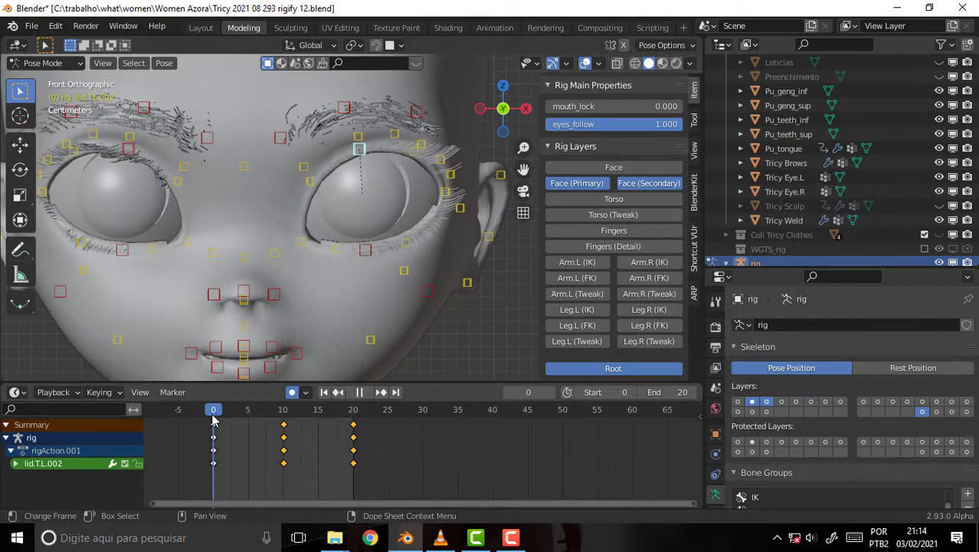
click(322, 197)
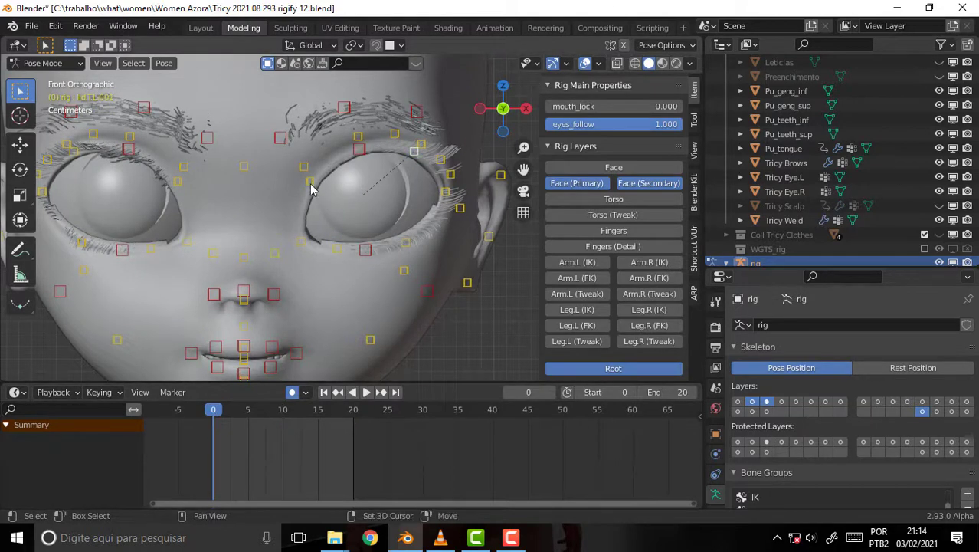
Select both eyes' eyelid bones, key Location & Rotation at frame 0, and play back.
click(311, 183)
shift+click(338, 248)
shift+click(406, 243)
shift+click(149, 249)
shift+click(81, 244)
shift+click(73, 152)
shift+click(177, 181)
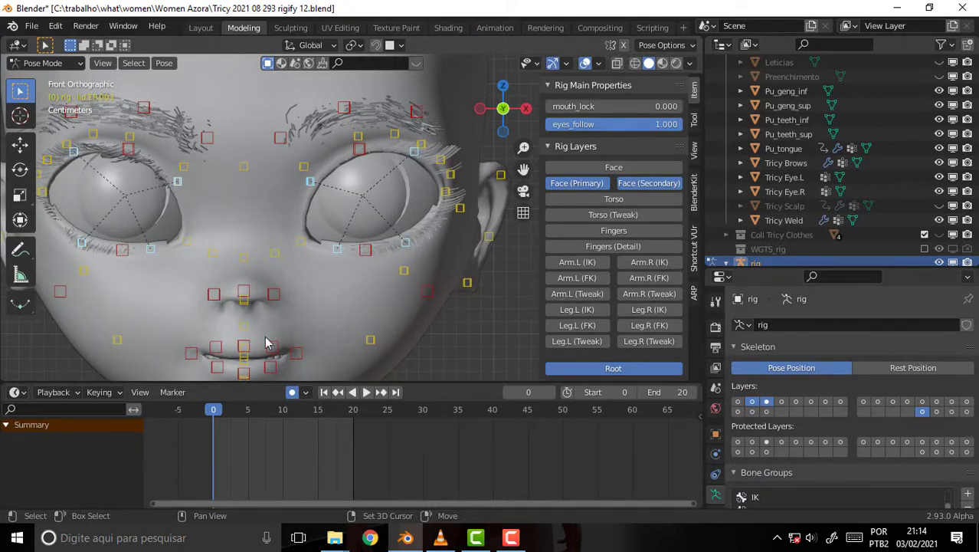
right_click(504, 328)
click(475, 303)
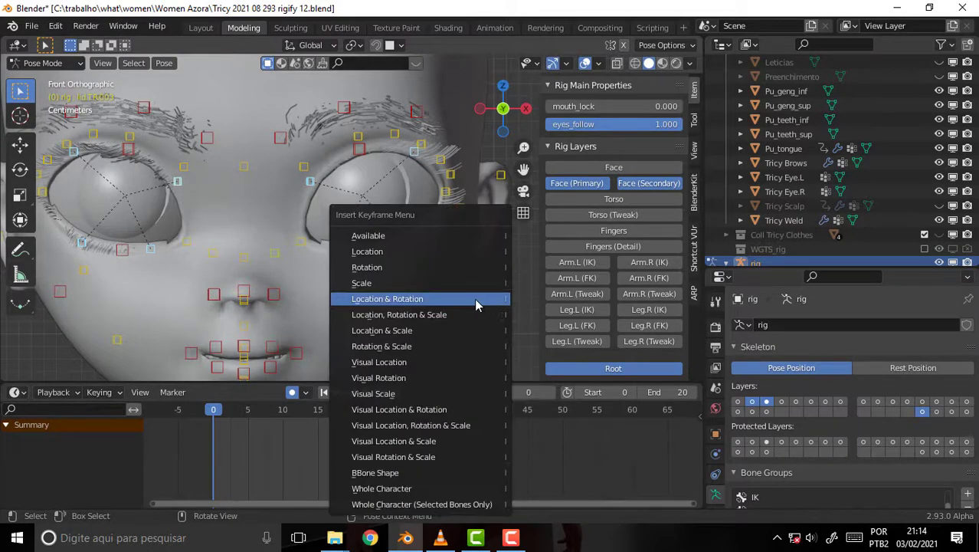
click(435, 305)
key(space)
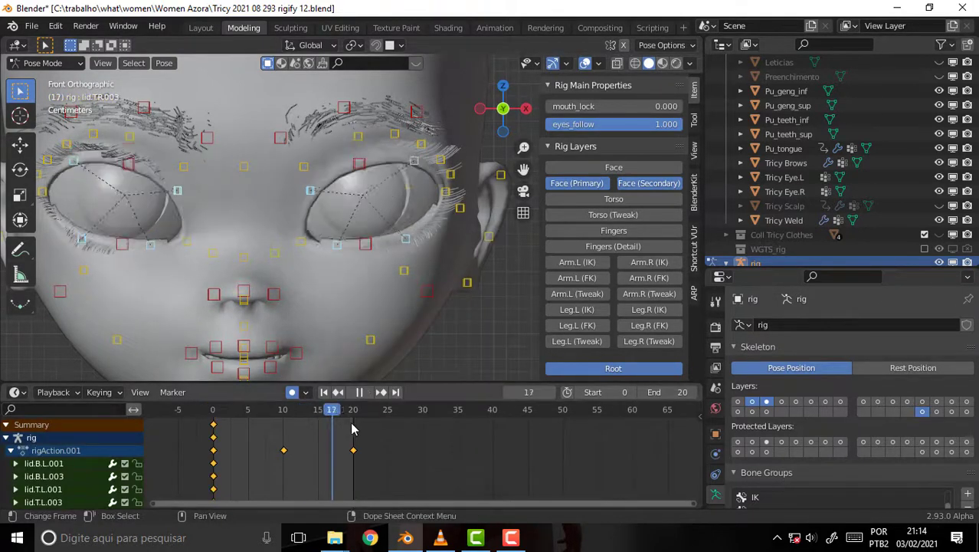
Duplicate the frame-0 open-eyelid keys to frame 20.
drag(264, 426, 220, 429)
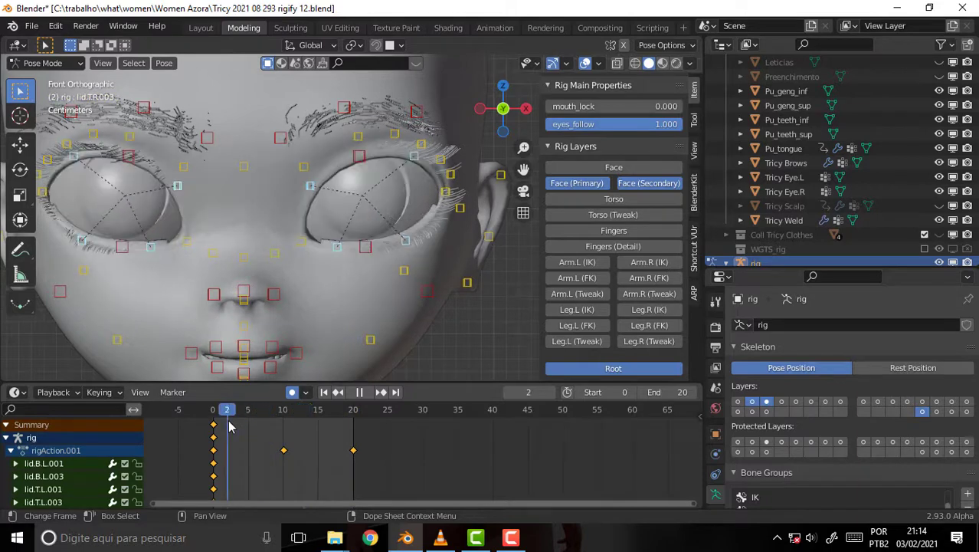
key(space)
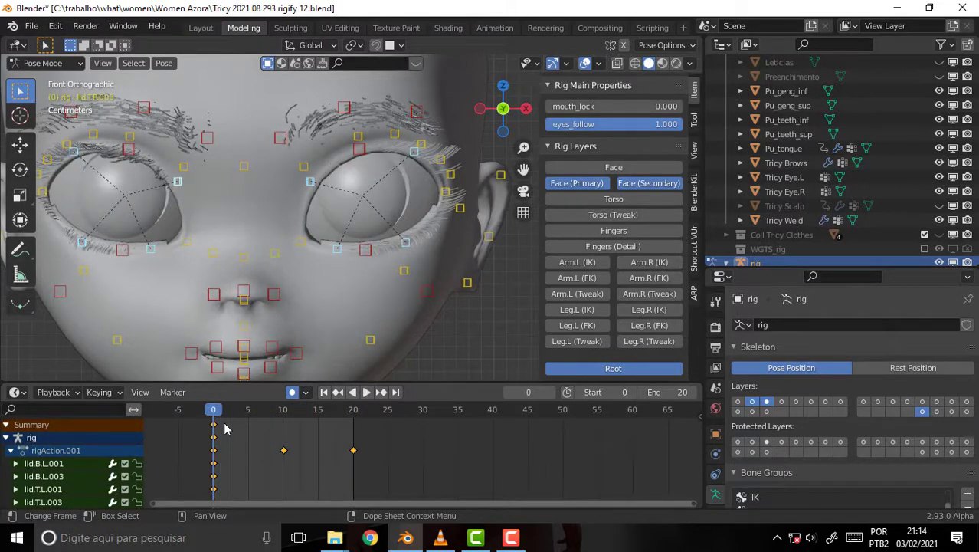
key(shift+d)
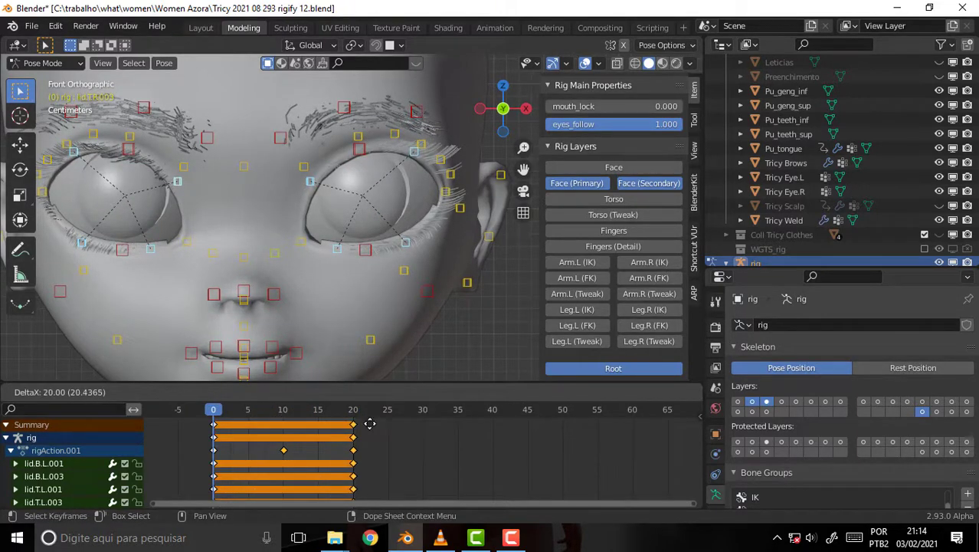
click(370, 423)
At frame 10, move lid.T.L.001 and lid.B.L.003 closed with auto-keying.
key(space)
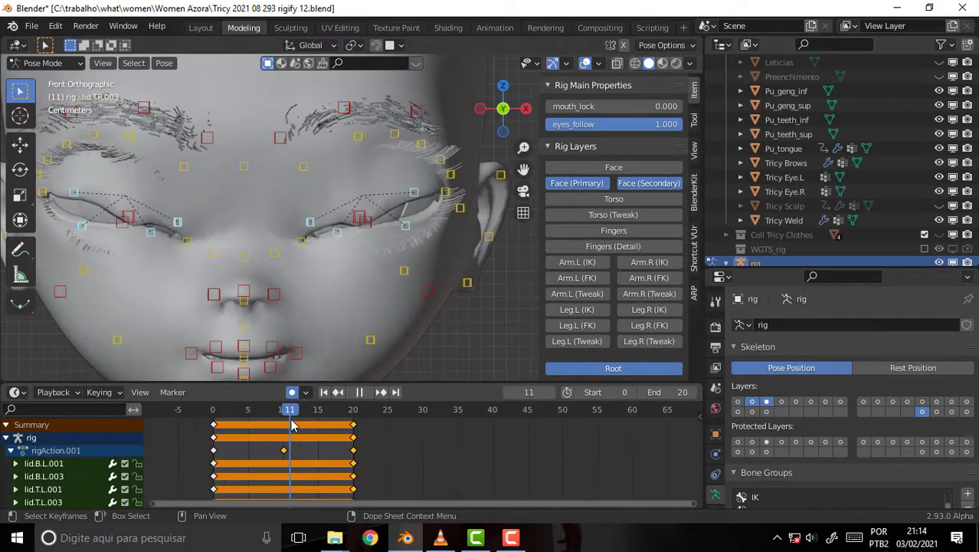
key(space)
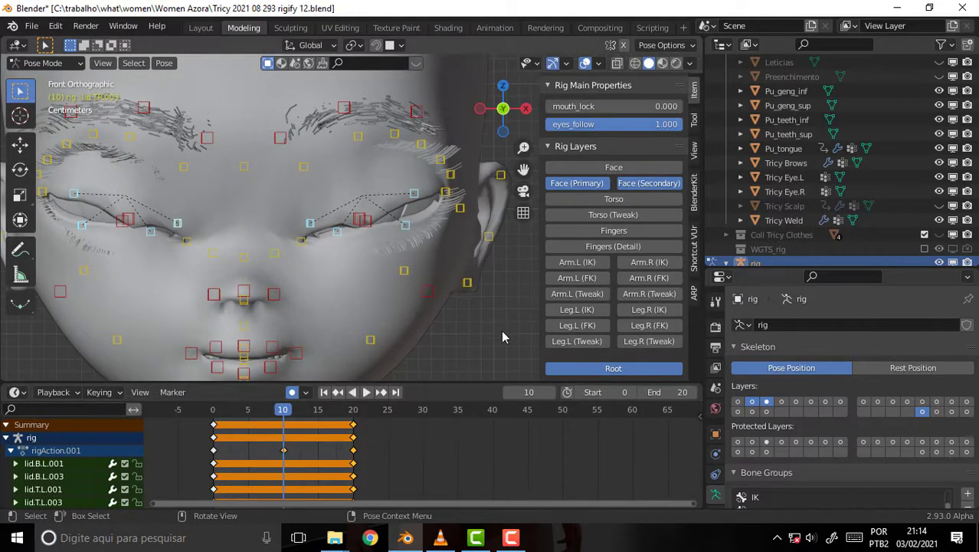
click(502, 335)
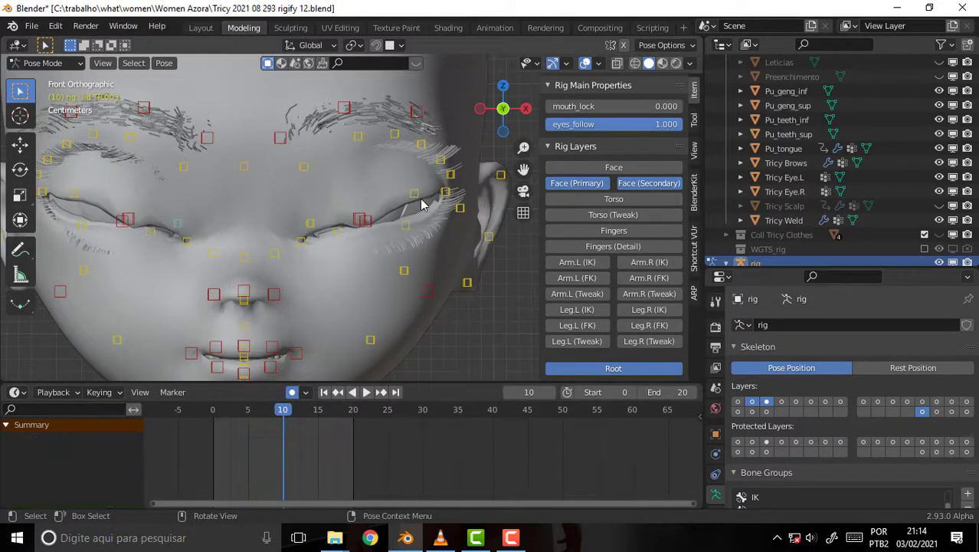
click(415, 194)
key(g)
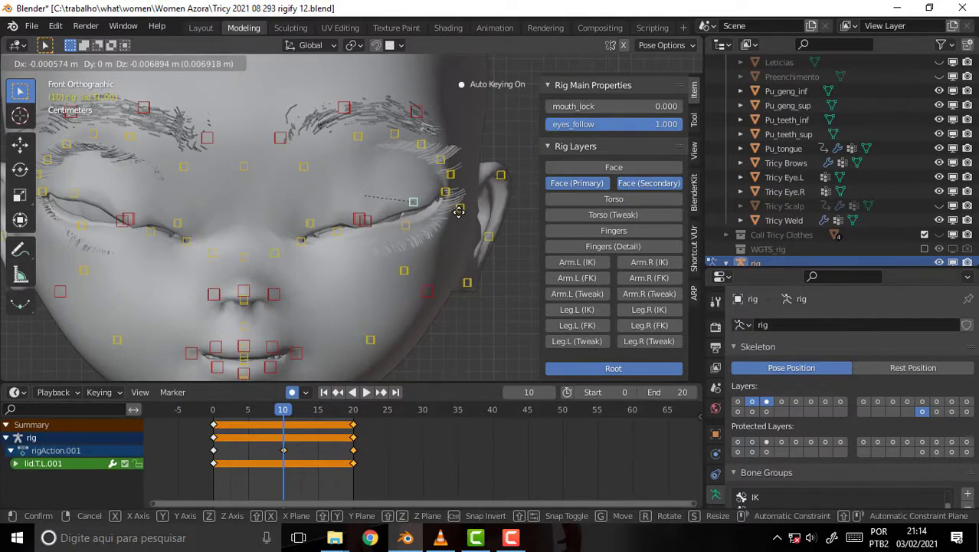
click(439, 217)
click(406, 224)
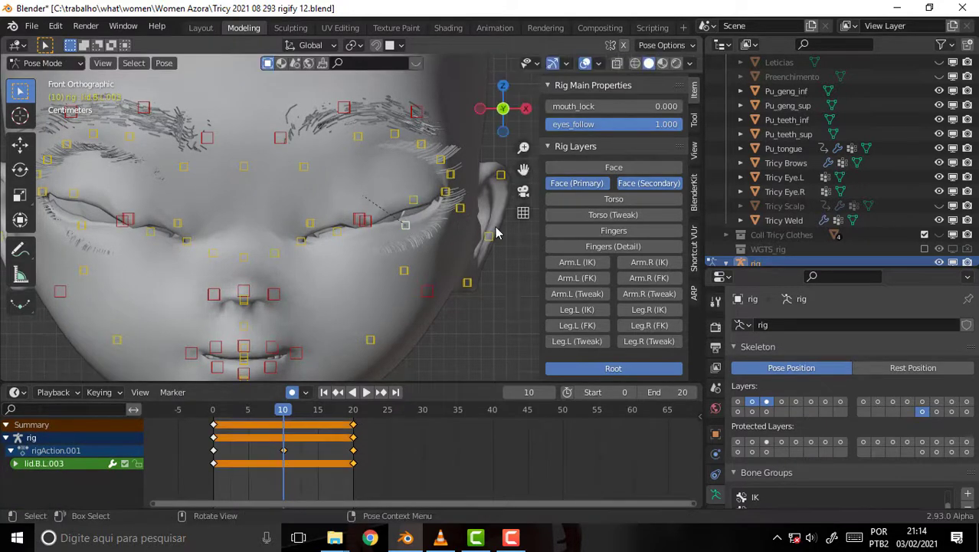
key(g)
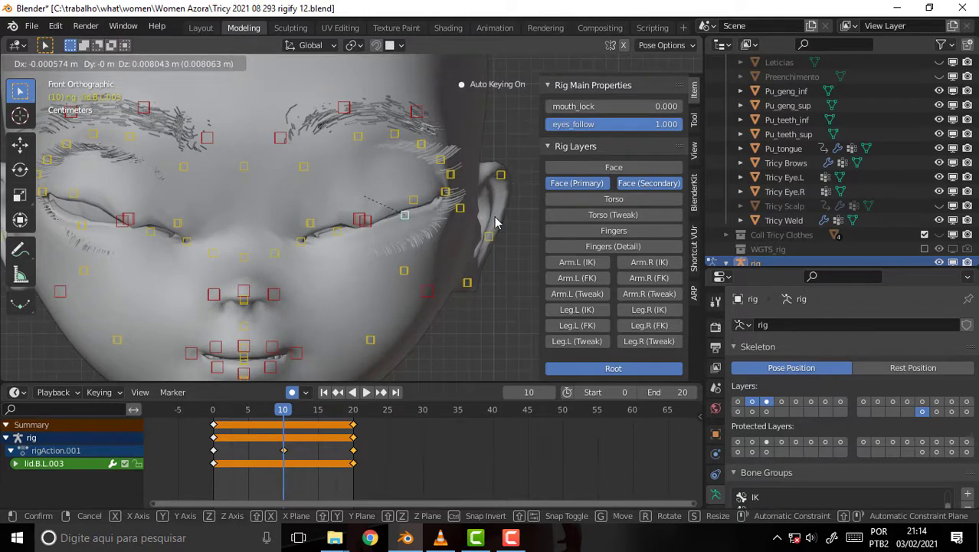
click(495, 222)
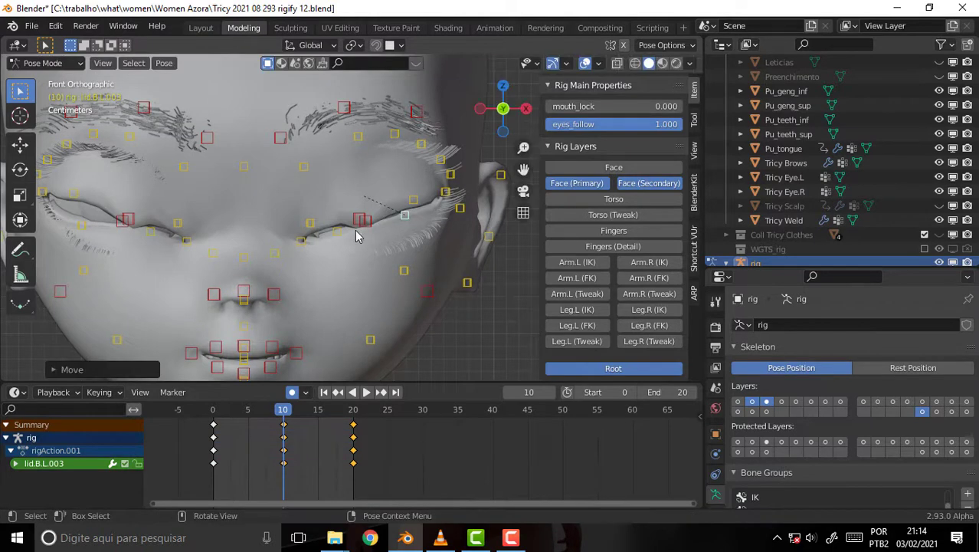
Move lid.T.L.003, lid.T.R.003 and lid.B.R.003 closed at frame 10, then select lid.T.R.001.
click(309, 231)
key(g)
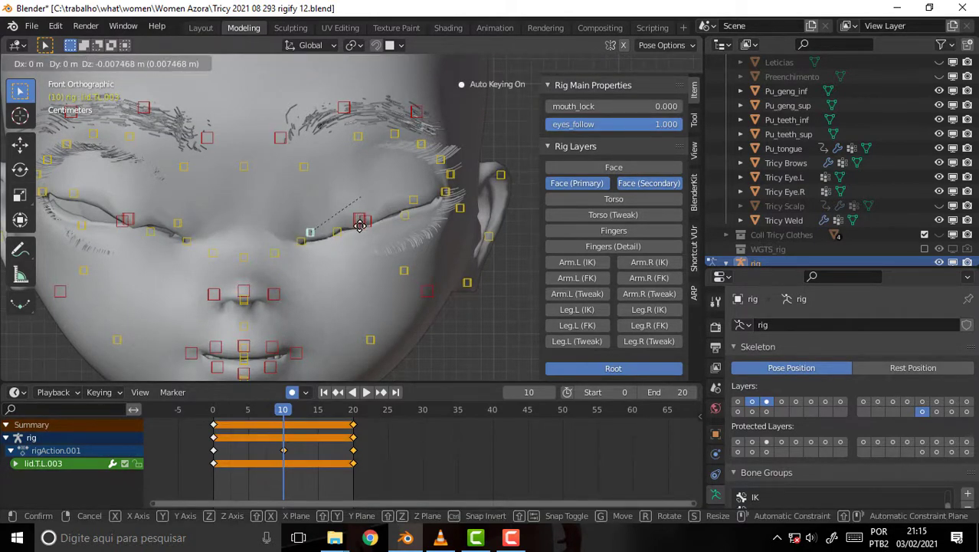
click(360, 225)
click(177, 224)
key(g)
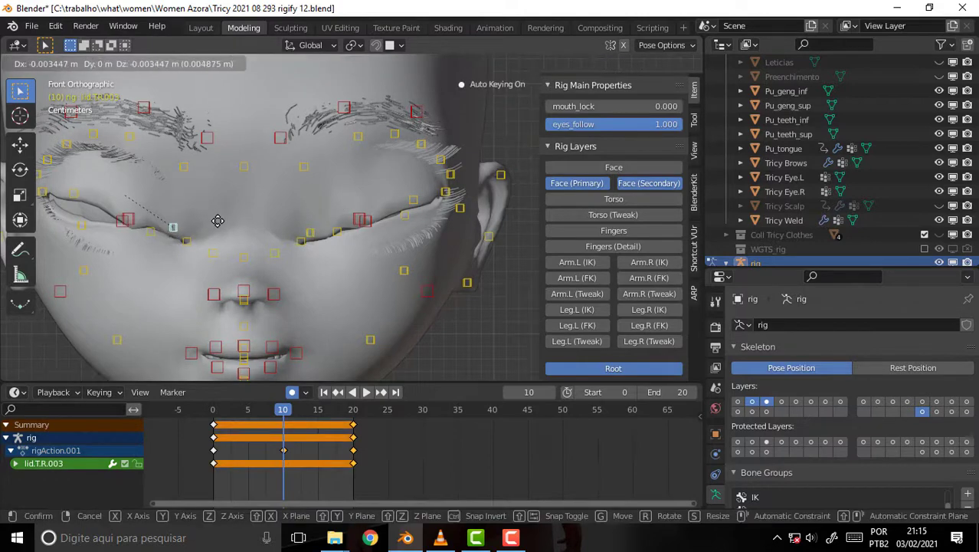
click(219, 228)
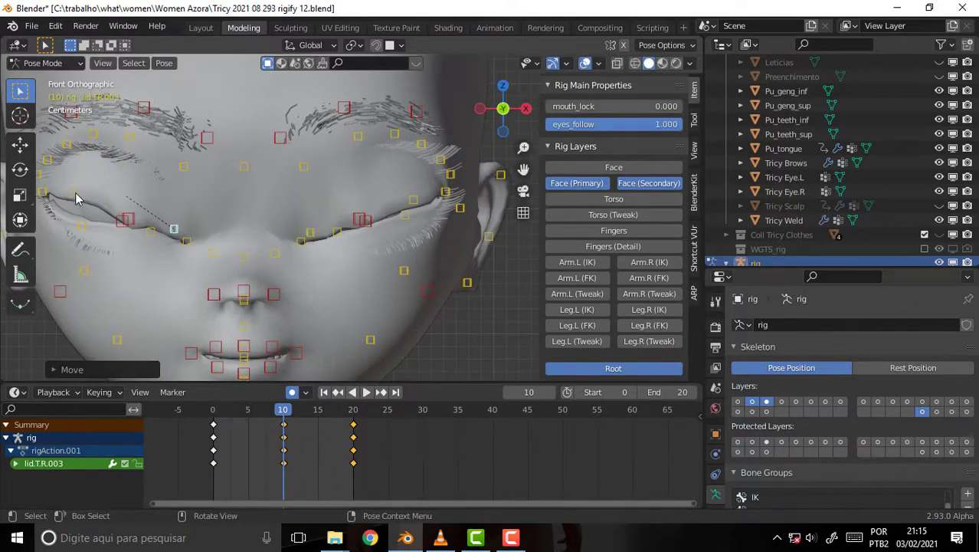
click(81, 223)
key(g)
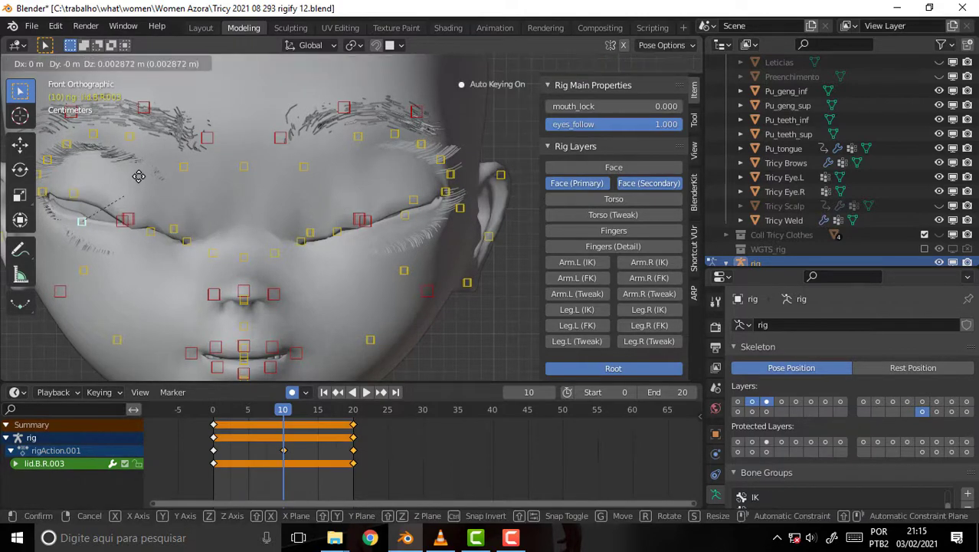
click(69, 196)
click(76, 202)
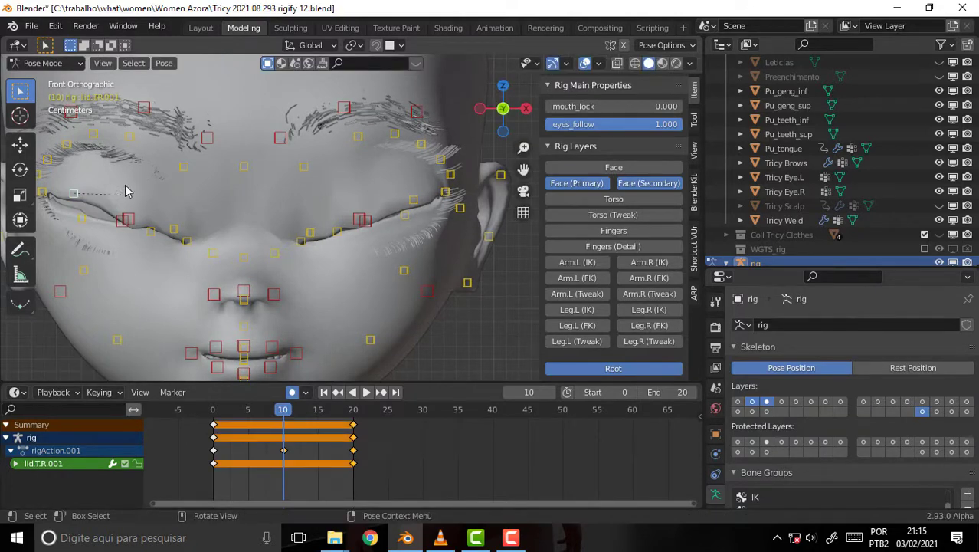
Move lid.T.R.001 closed at frame 10, then play the blink and stop at frame 10.
key(g)
click(127, 201)
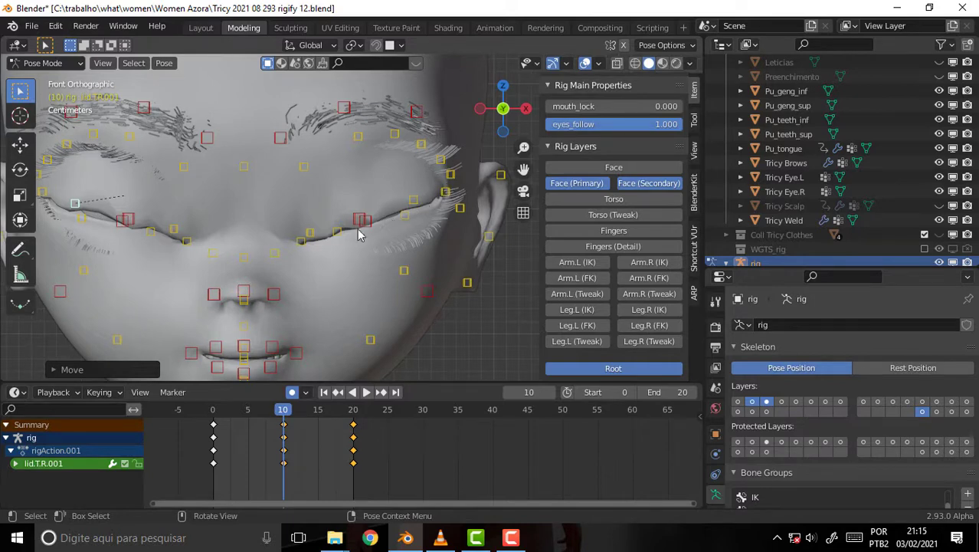
key(space)
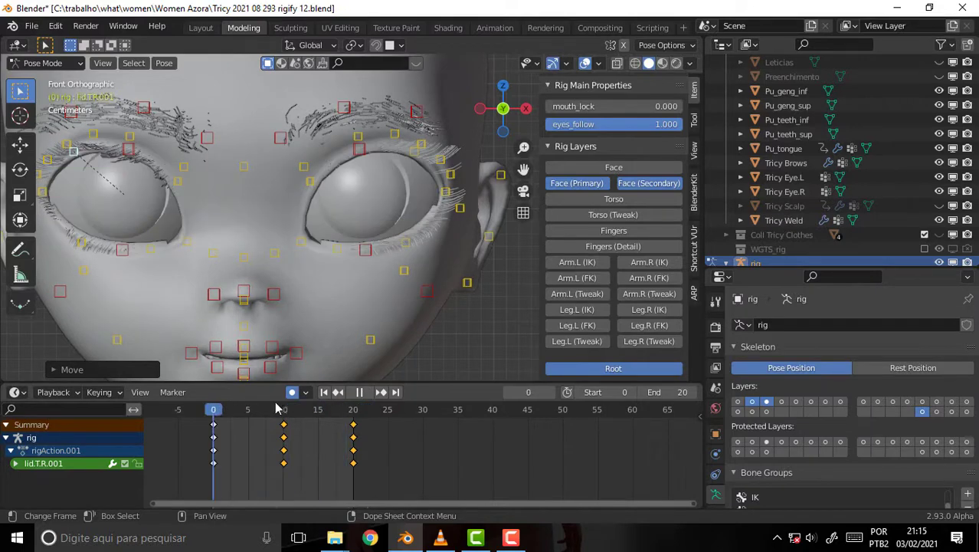
drag(289, 409, 283, 411)
key(space)
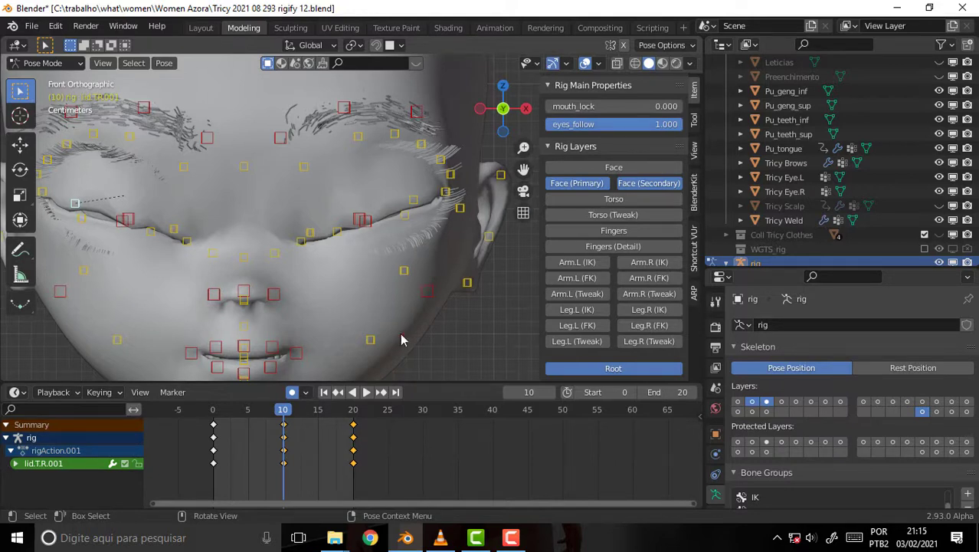
Replay the blink and stop at frame 5 with the lids half-closed.
key(space)
drag(260, 416, 252, 416)
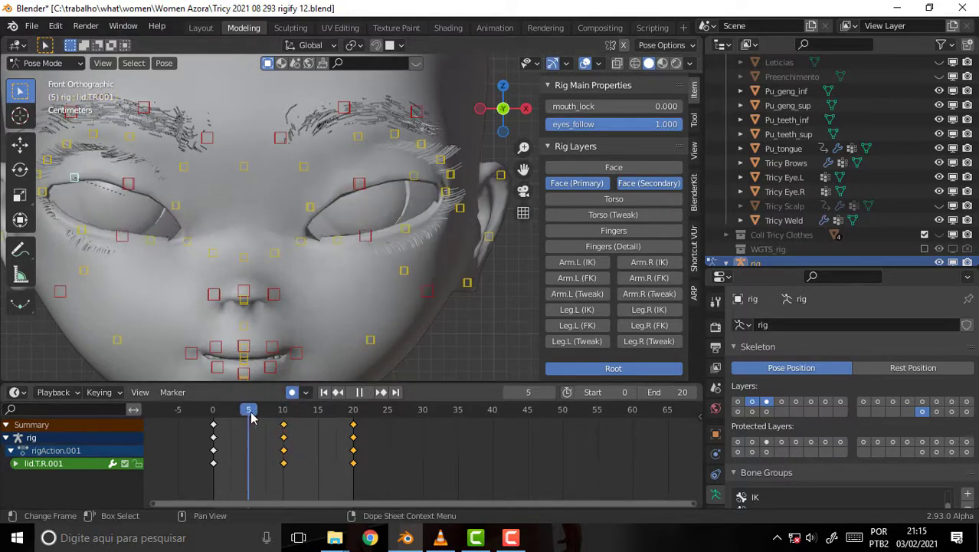
key(space)
Return to Object Mode, select the Tricy Weld mesh and enter Weight Paint.
click(23, 62)
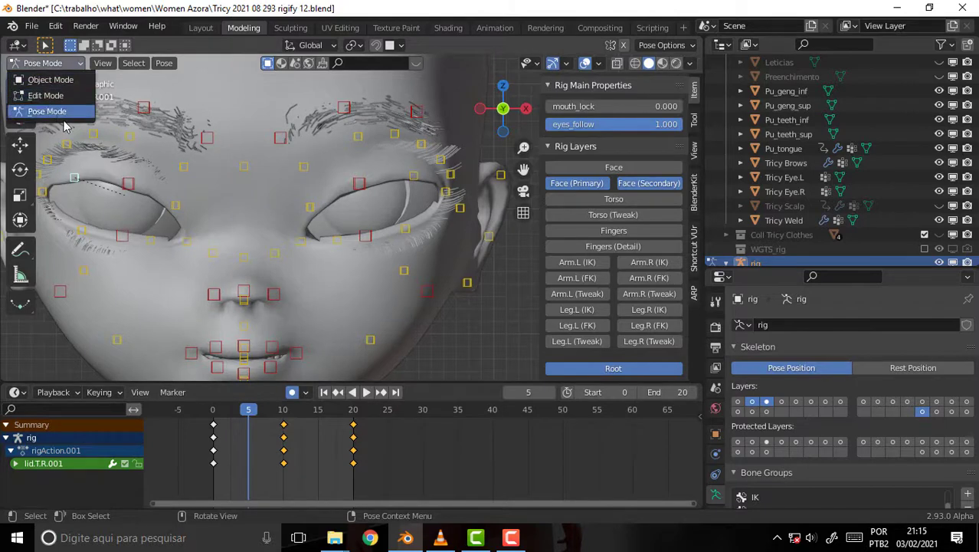
click(35, 77)
click(270, 197)
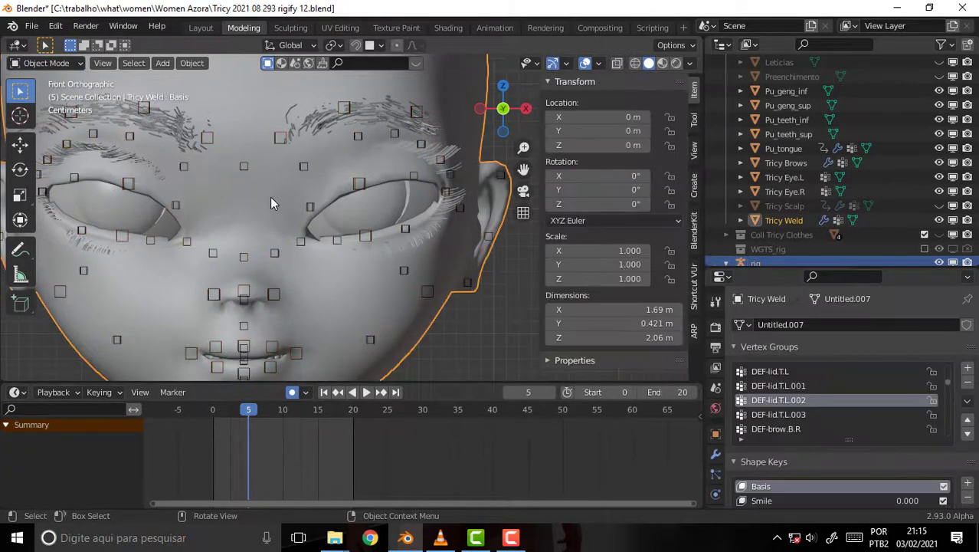
click(61, 63)
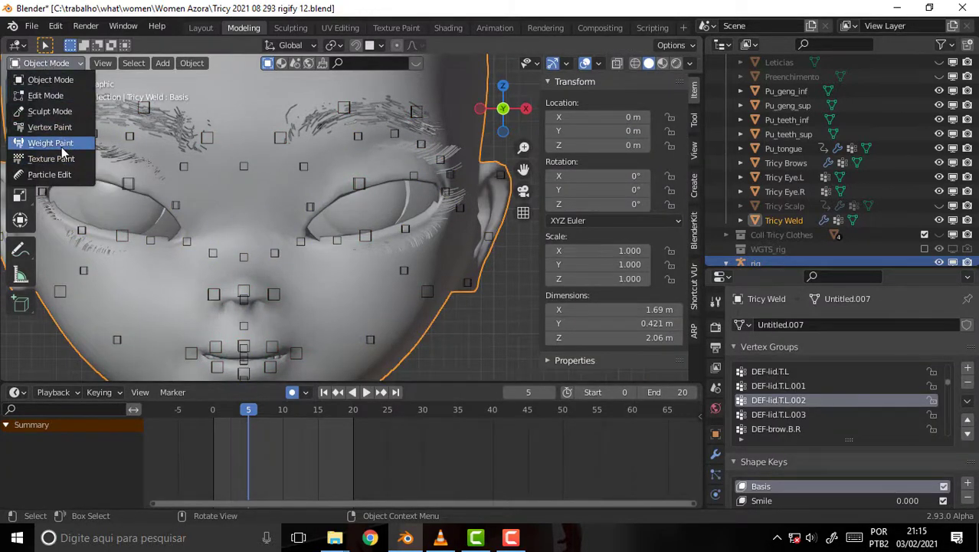
click(51, 144)
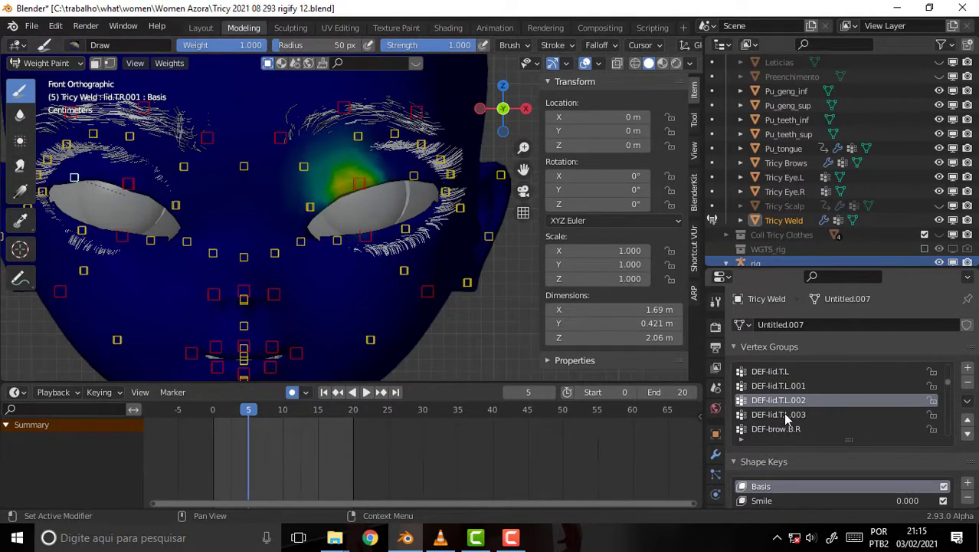
Smooth the DEF-lid.T.R.001 and DEF-lid.T.R.002 eyelid weights.
scroll(786, 417, down, 2)
scroll(785, 414, down, 3)
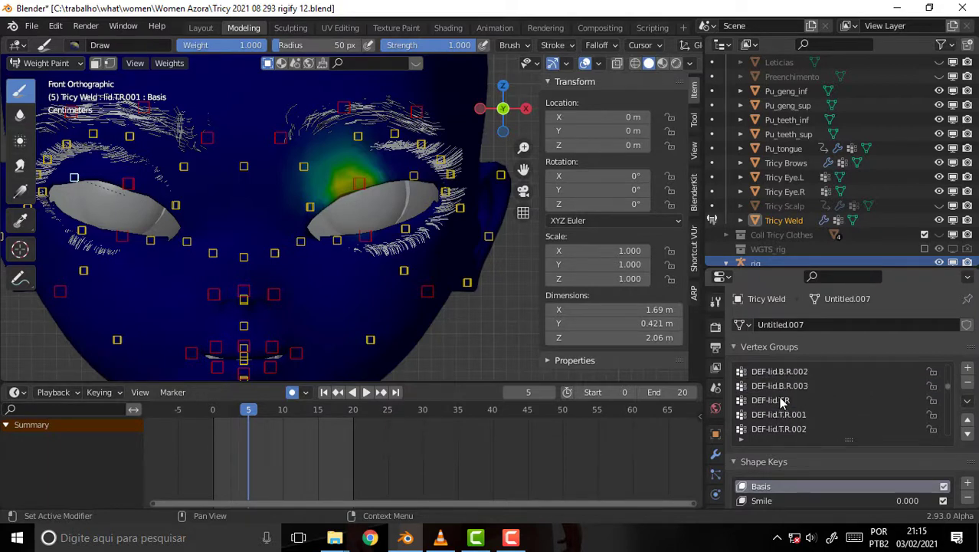
scroll(775, 394, down, 1)
click(794, 401)
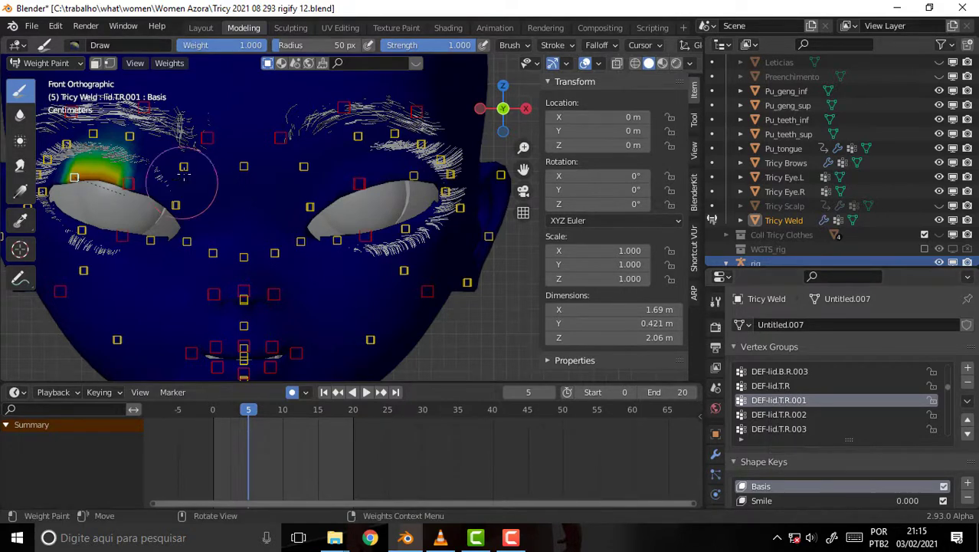
click(169, 63)
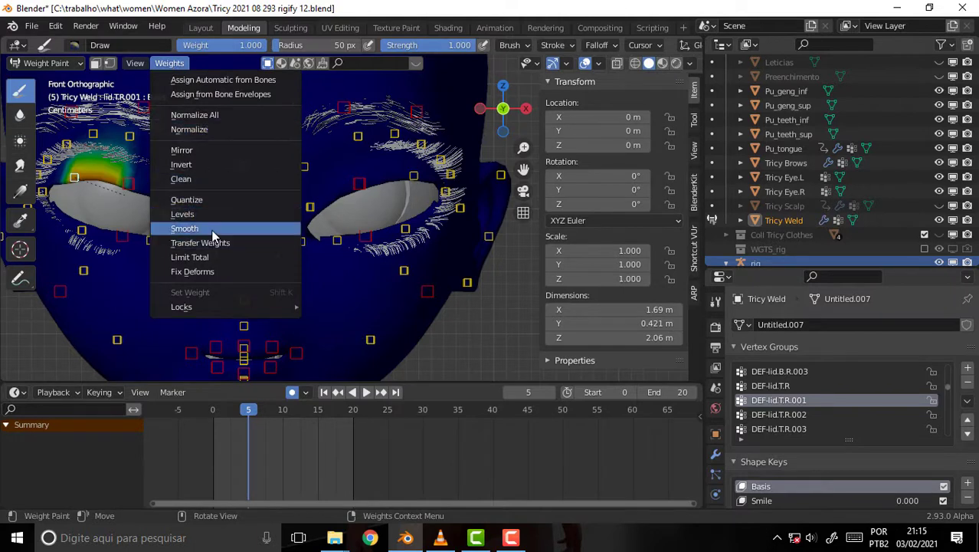
click(214, 228)
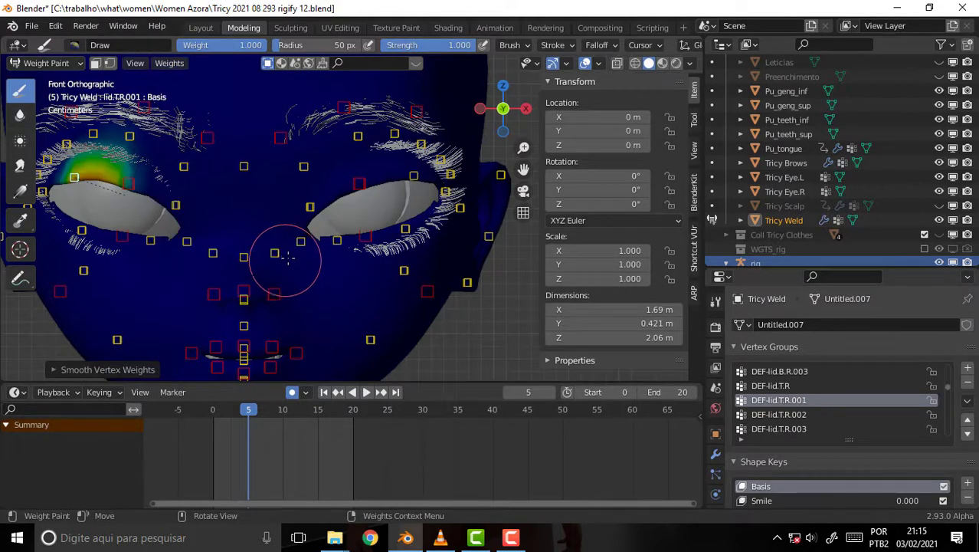
click(780, 415)
click(169, 63)
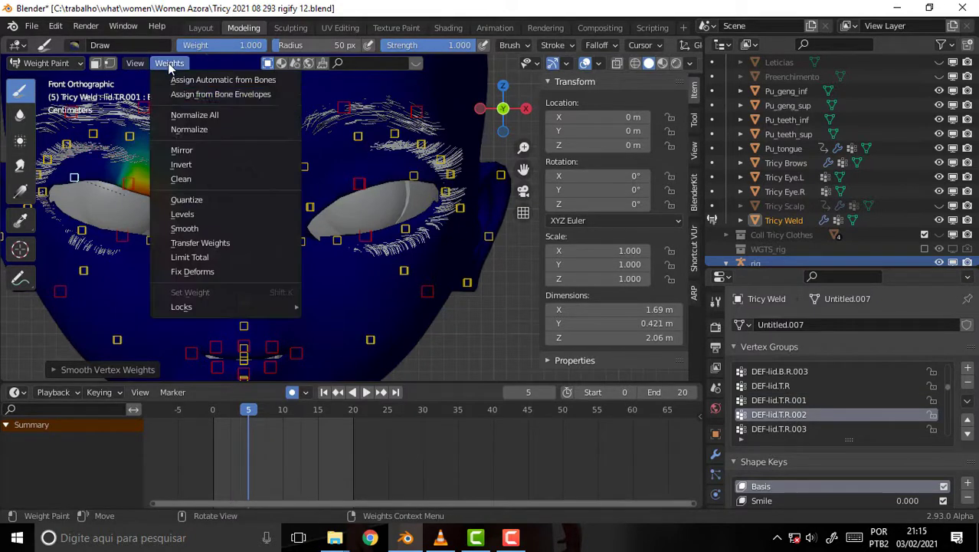
click(208, 225)
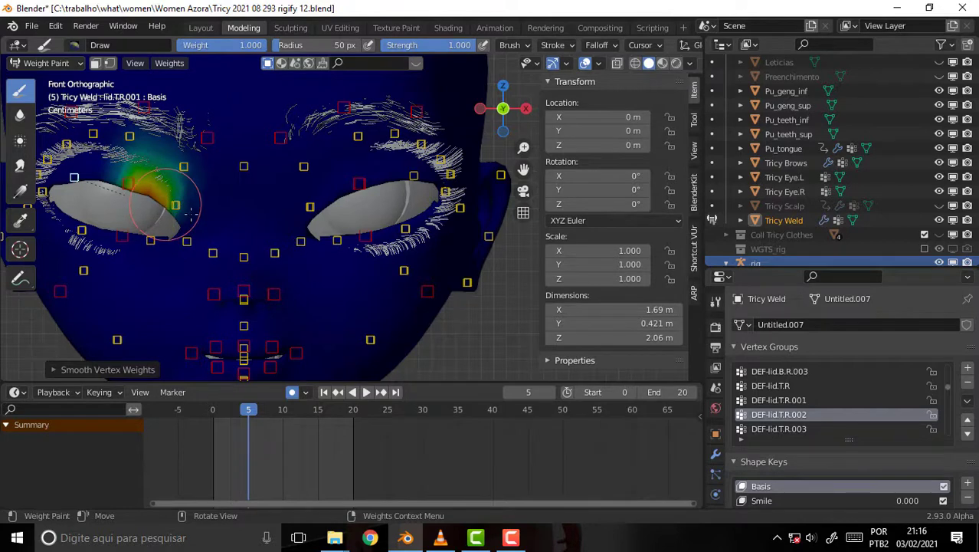
click(694, 119)
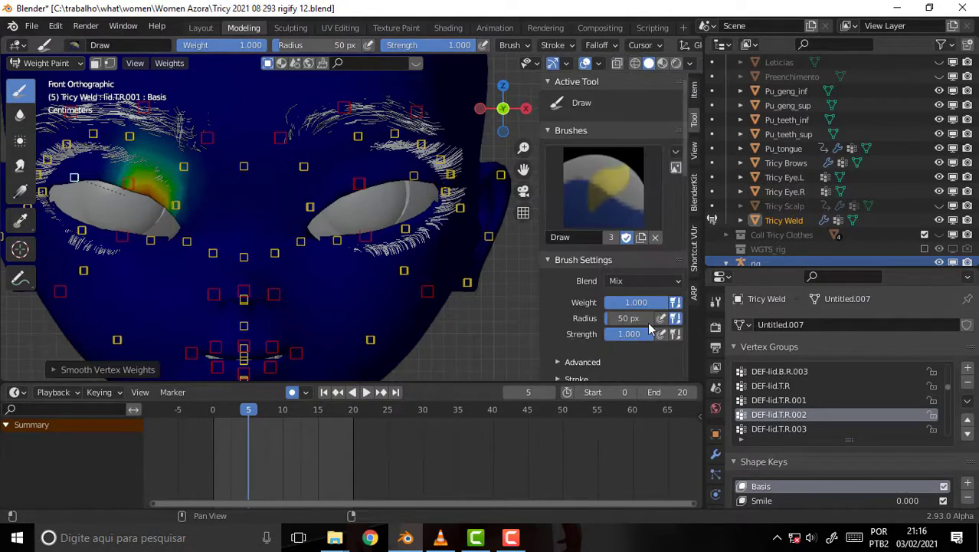
With brush weight 1.000, paint stronger DEF-lid.T.R.002 weight on the eyelid and smooth it.
mouse_move(687, 172)
mouse_down()
mouse_move(692, 238)
mouse_move(705, 207)
mouse_up()
scroll(647, 294, up, 2)
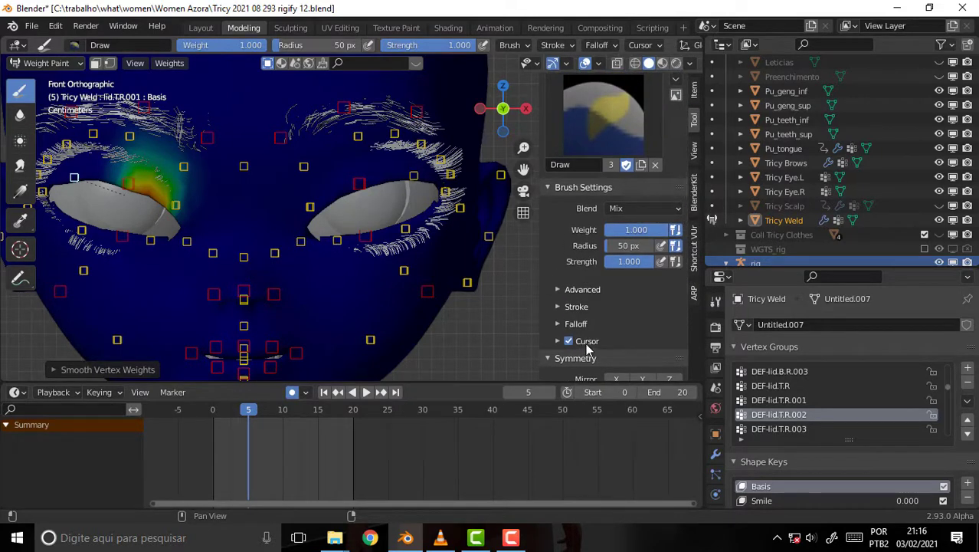
drag(636, 229, 624, 230)
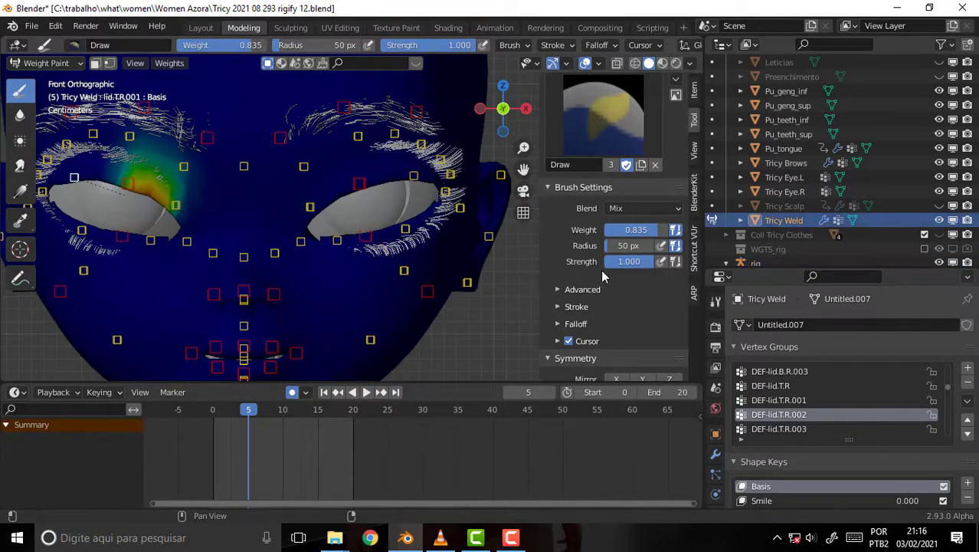
drag(648, 230, 676, 230)
drag(142, 187, 164, 192)
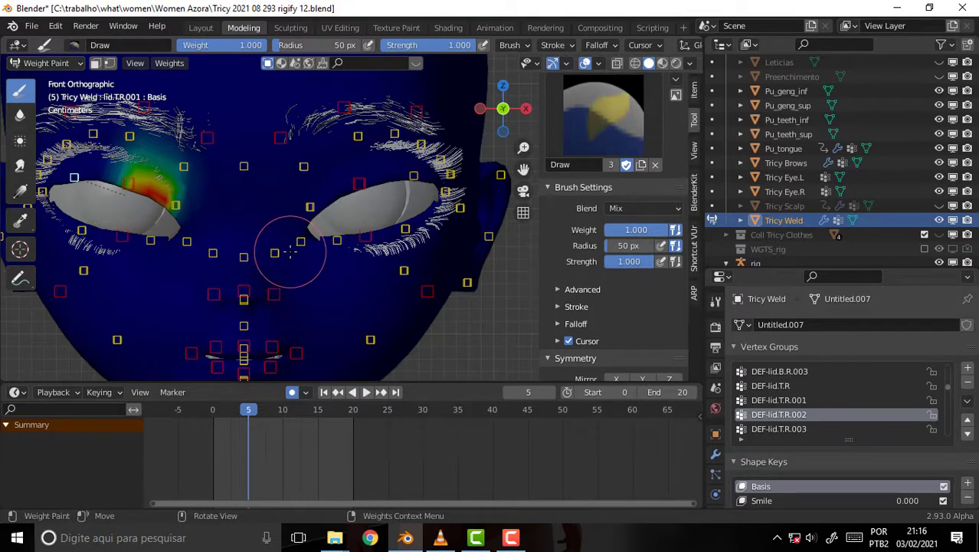
click(169, 62)
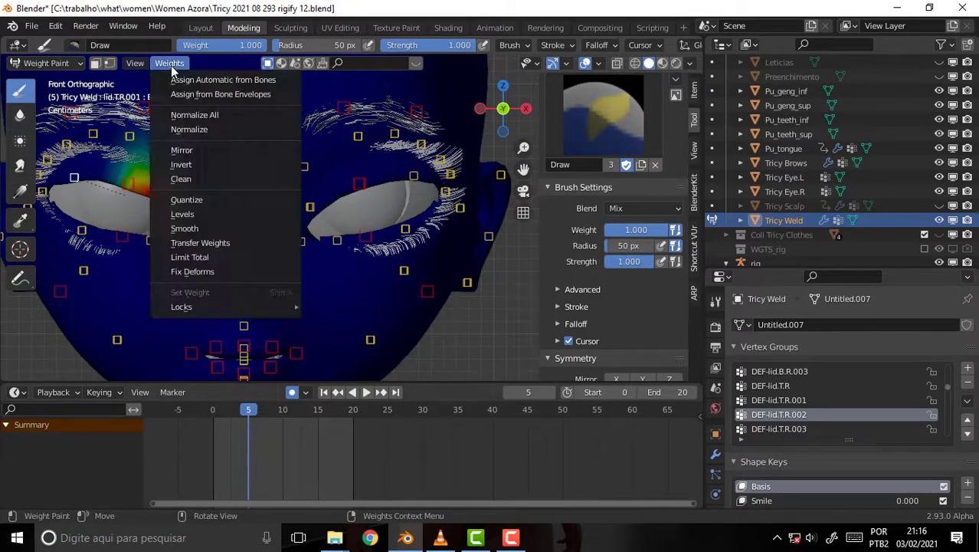
click(185, 228)
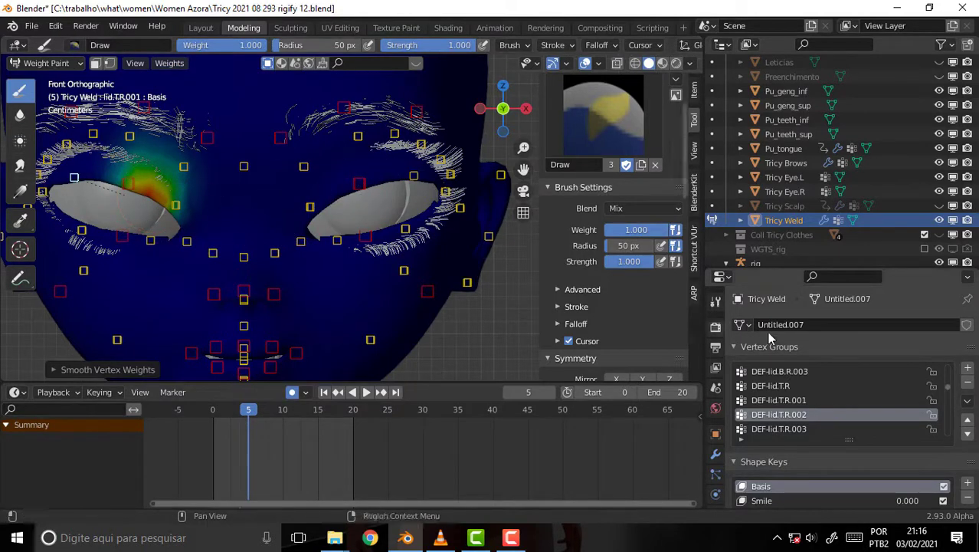
Paint DEF-lid.T.R weight near the outer eyebrow and smooth it.
click(789, 429)
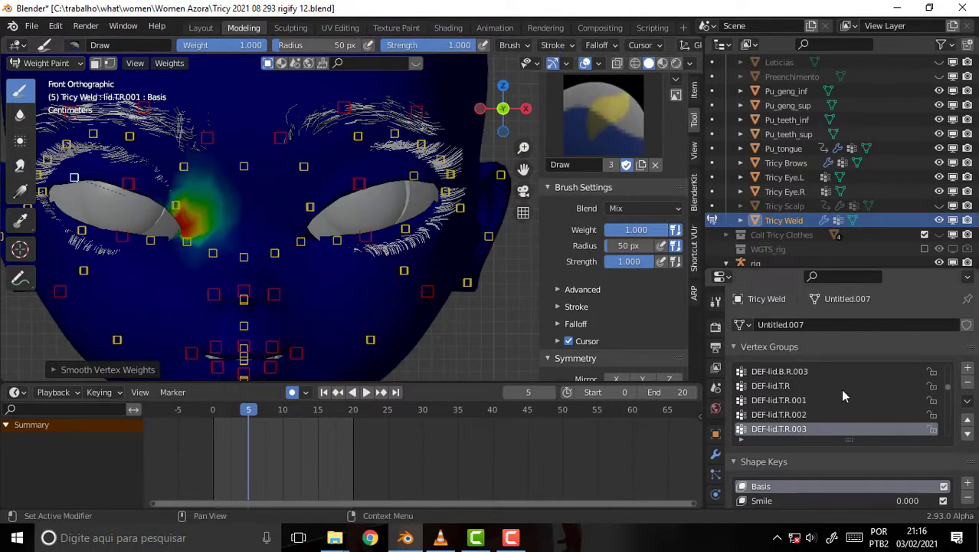
scroll(827, 369, down, 2)
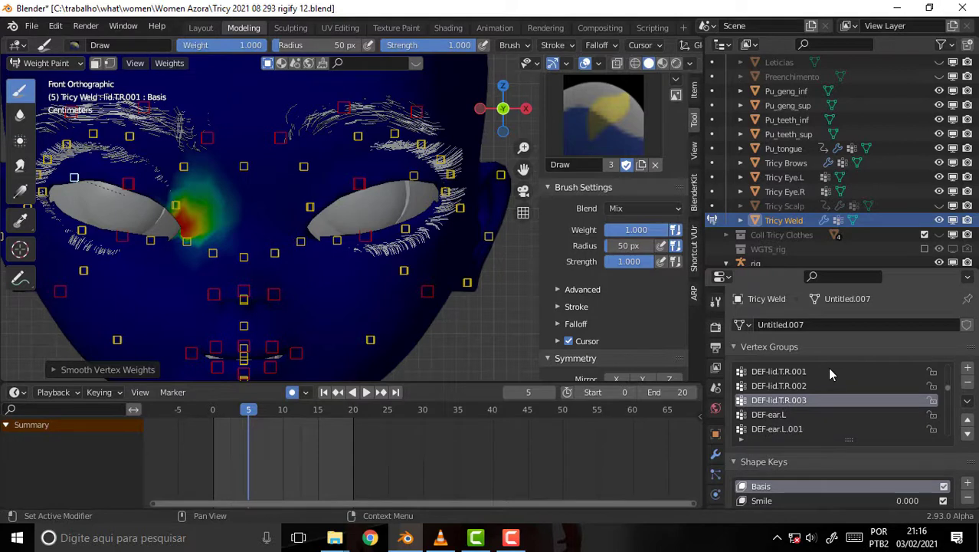
scroll(823, 372, up, 1)
scroll(819, 364, up, 1)
click(782, 387)
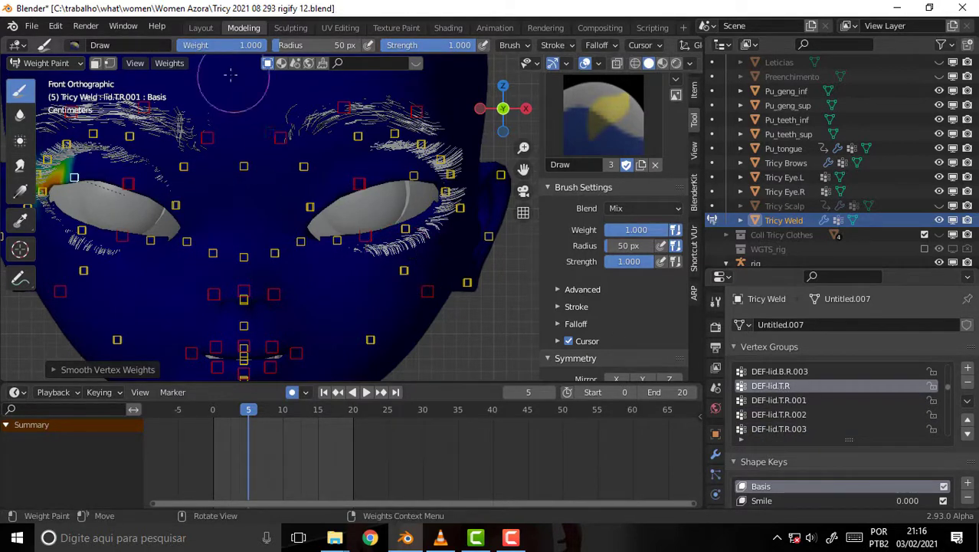
click(73, 178)
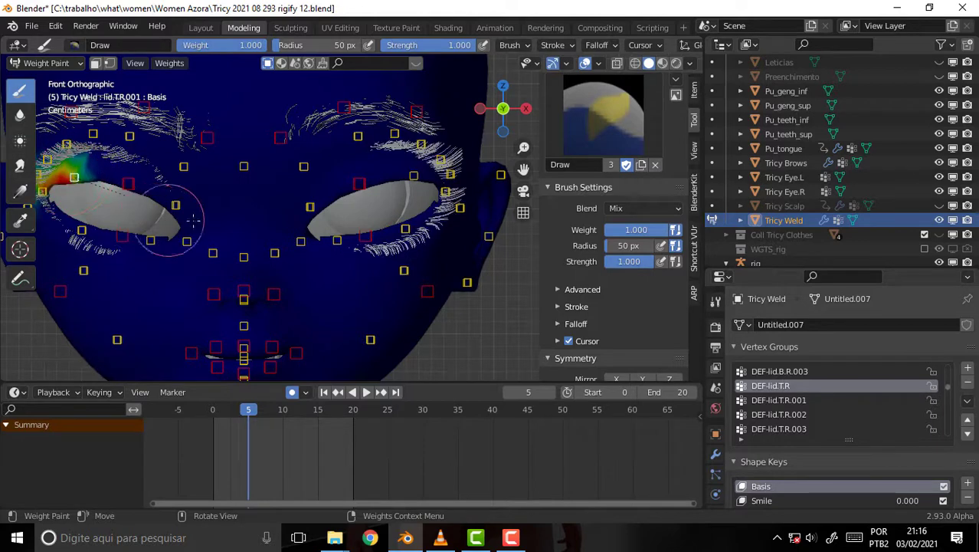
click(180, 63)
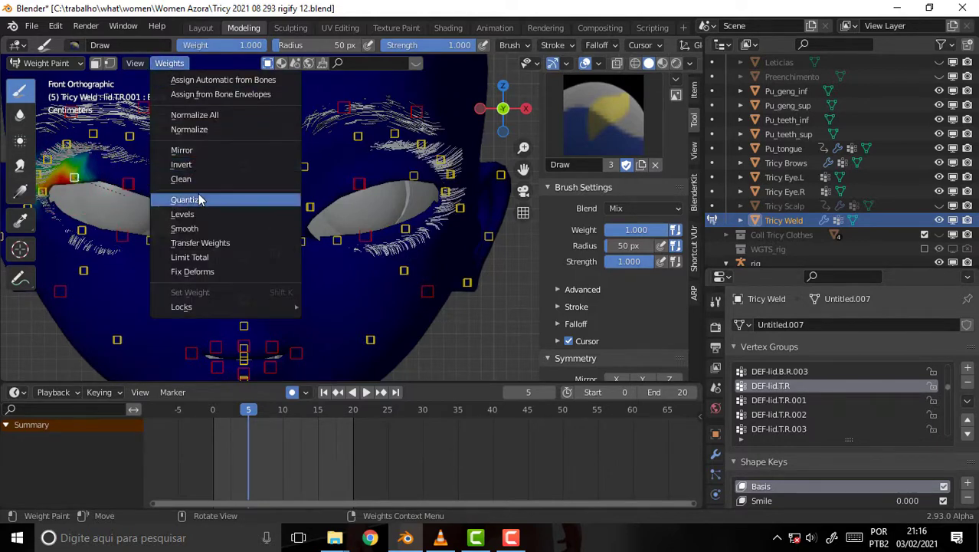
click(203, 227)
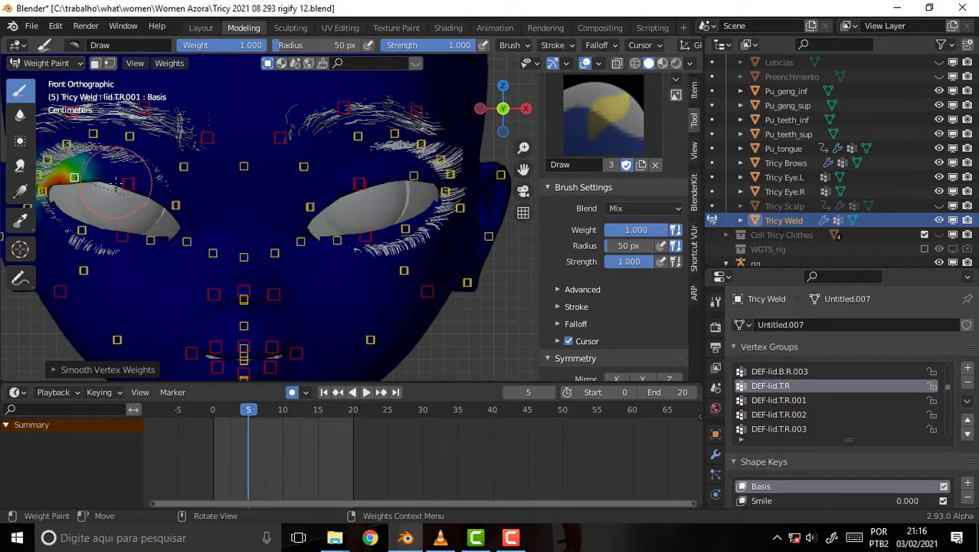
Paint more DEF-lid.T.R.001 weight above the eye and smooth it.
click(788, 401)
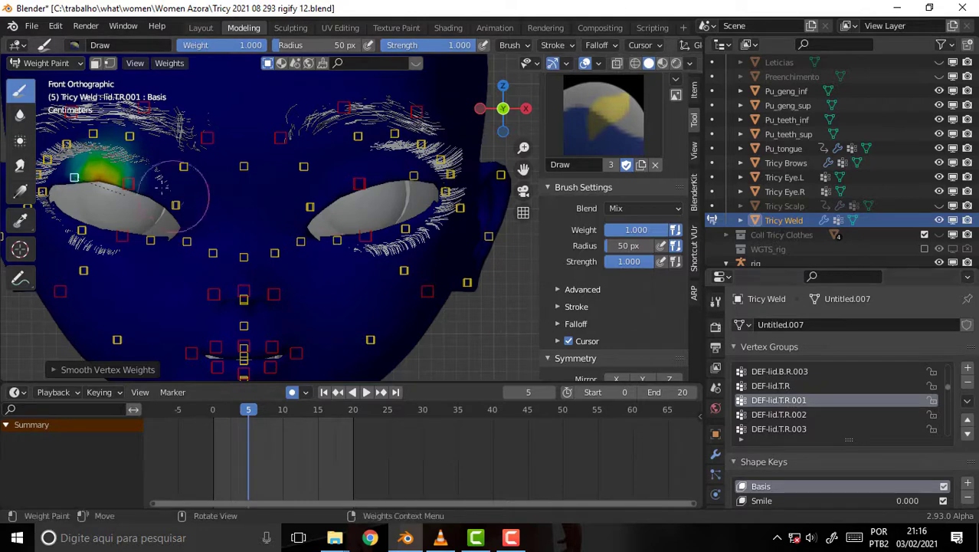
drag(146, 172, 184, 188)
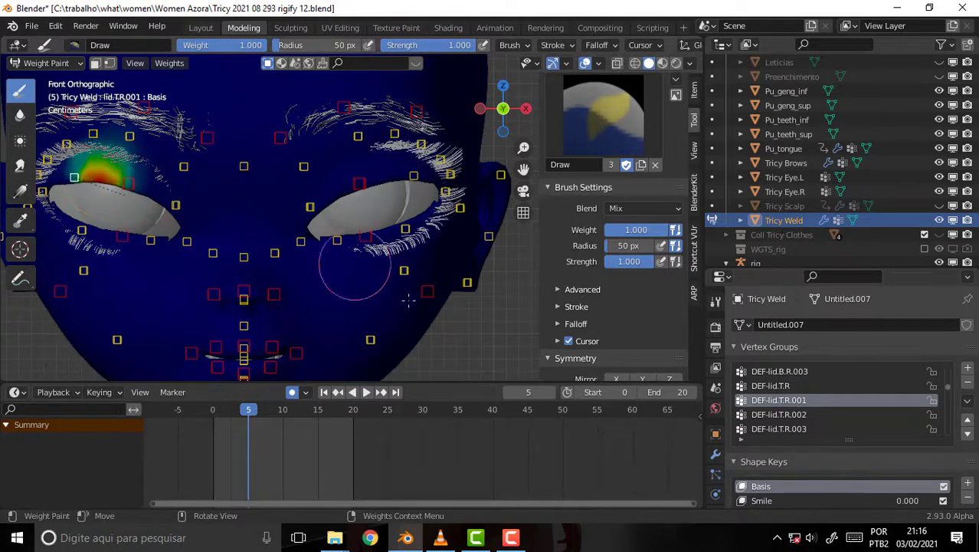
click(170, 63)
click(211, 228)
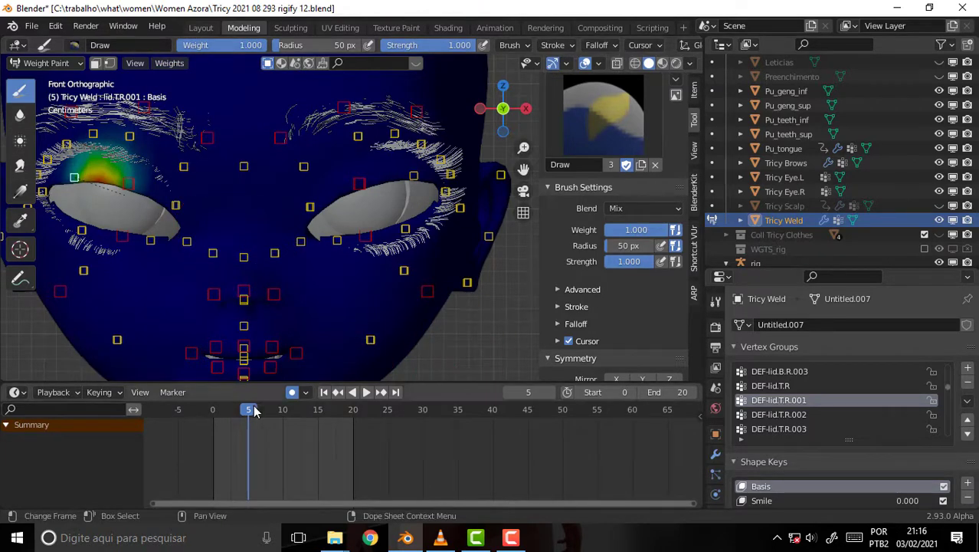
Play the blink and scrub around frame 10 to check the repainted closed eyelids.
key(space)
drag(248, 414, 283, 420)
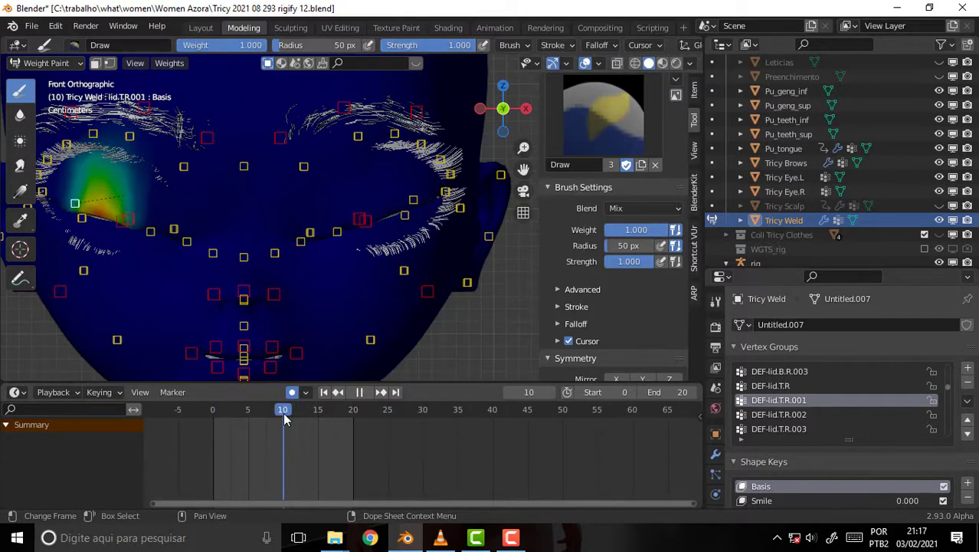
mouse_move(285, 419)
mouse_down()
mouse_move(234, 418)
mouse_move(338, 412)
mouse_move(223, 412)
mouse_move(286, 411)
mouse_up()
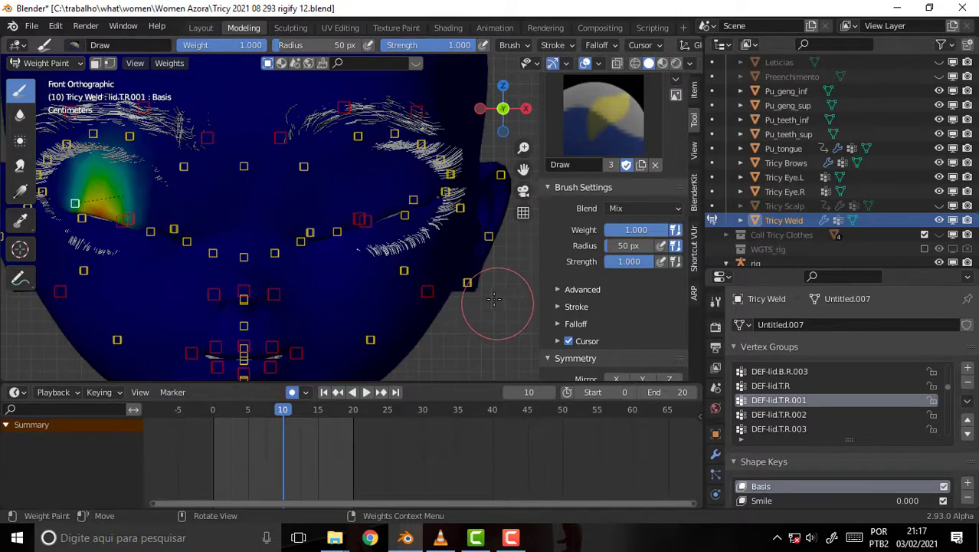
scroll(486, 295, down, 2)
scroll(483, 297, up, 1)
scroll(483, 297, down, 1)
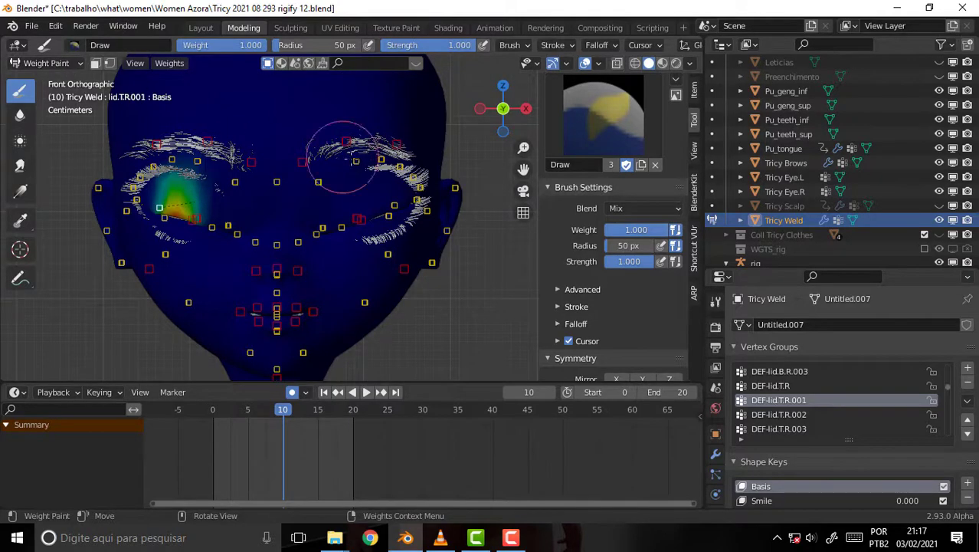
click(55, 63)
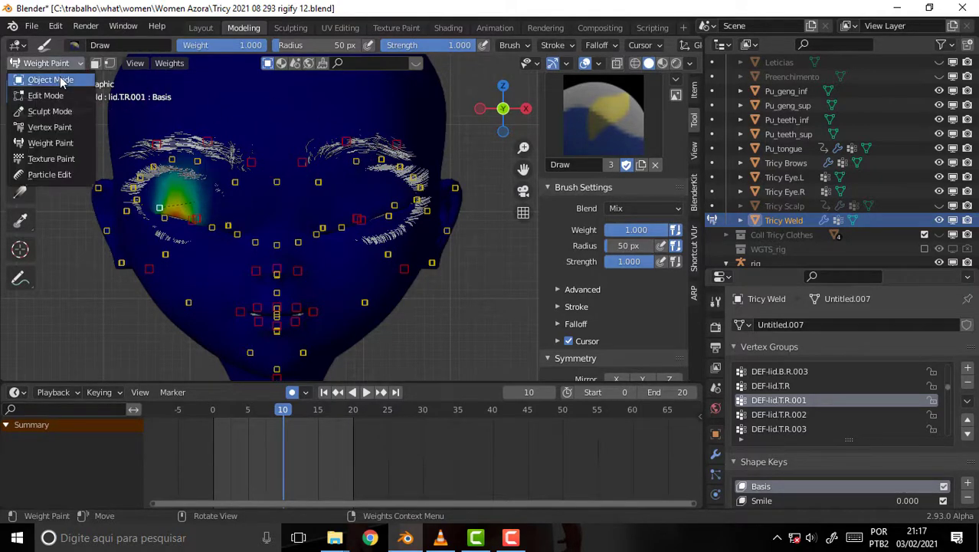
Switch the Tricy Weld mesh to Object Mode and select the rig armature.
click(46, 77)
click(346, 140)
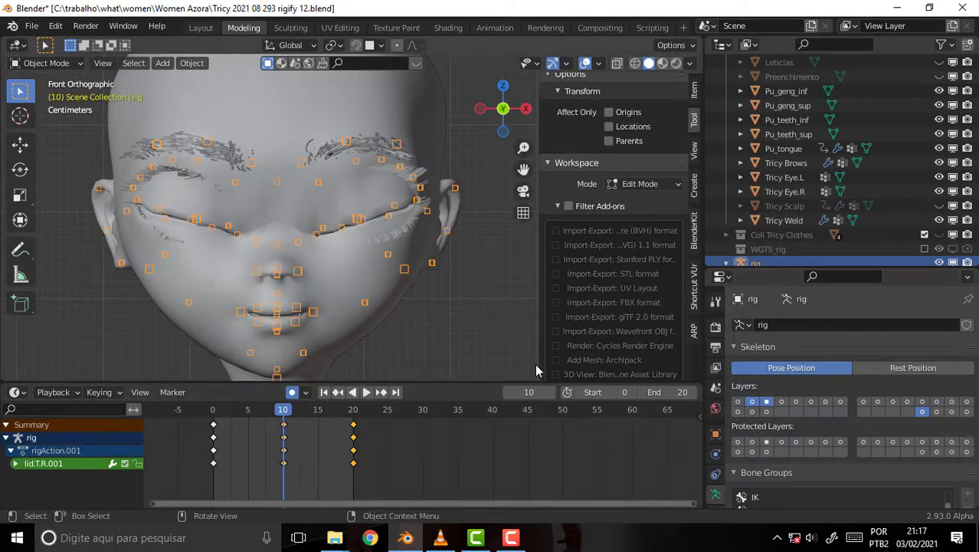
click(354, 270)
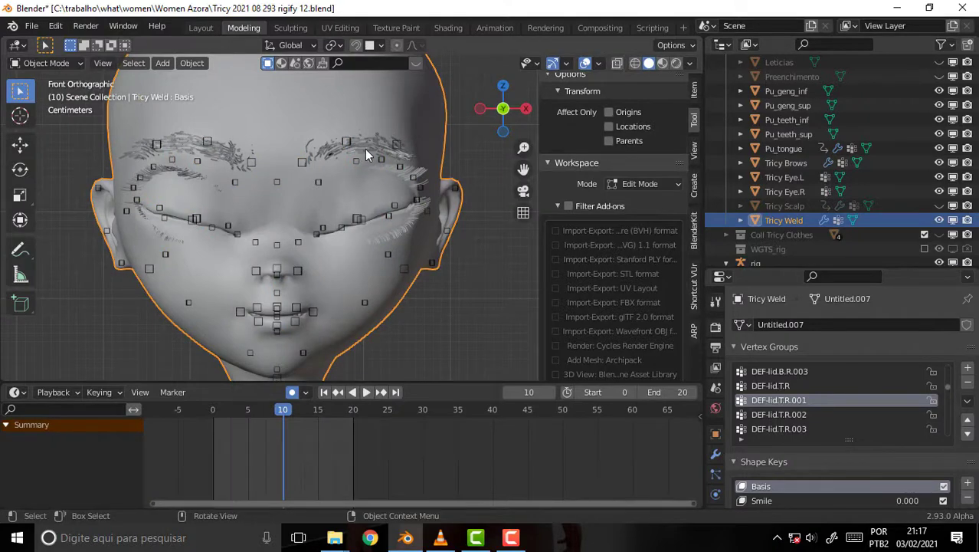
click(346, 140)
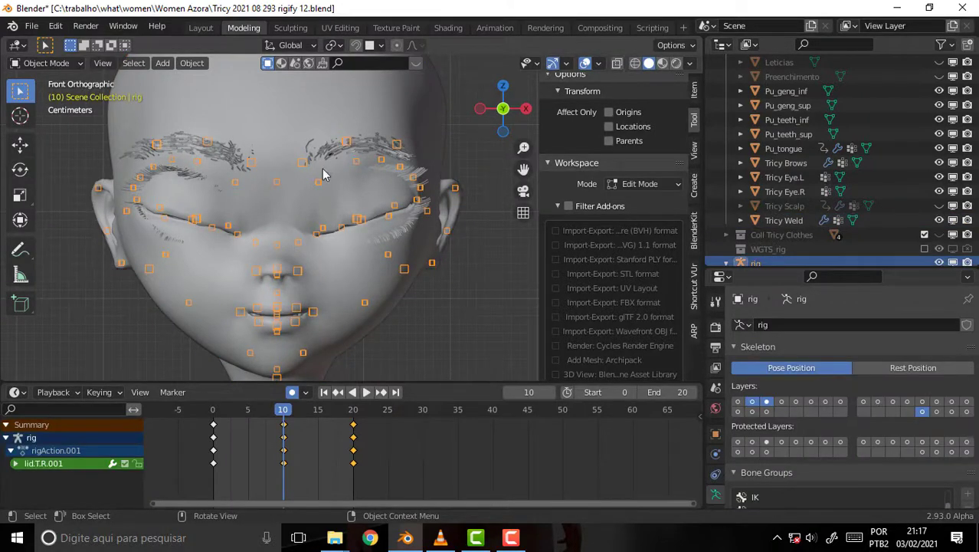
Take the rig through Edit into Pose Mode, inspect bone brow.T.L.002, then reselect Tricy Weld.
click(47, 63)
click(55, 94)
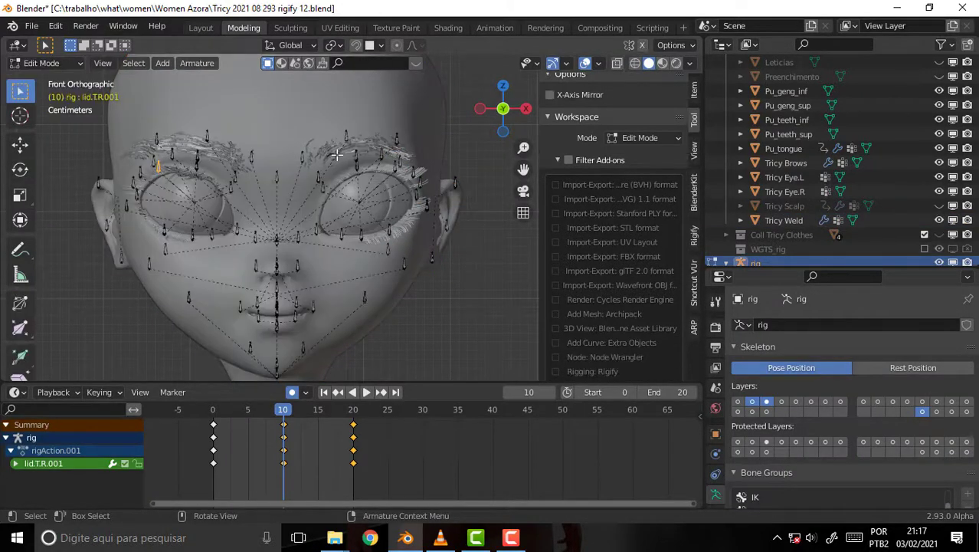
click(53, 65)
click(60, 109)
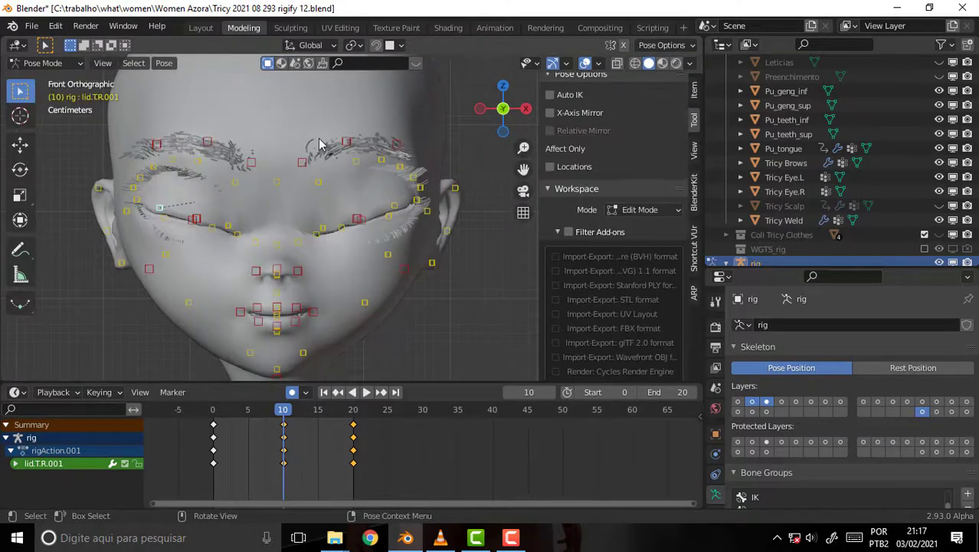
click(348, 148)
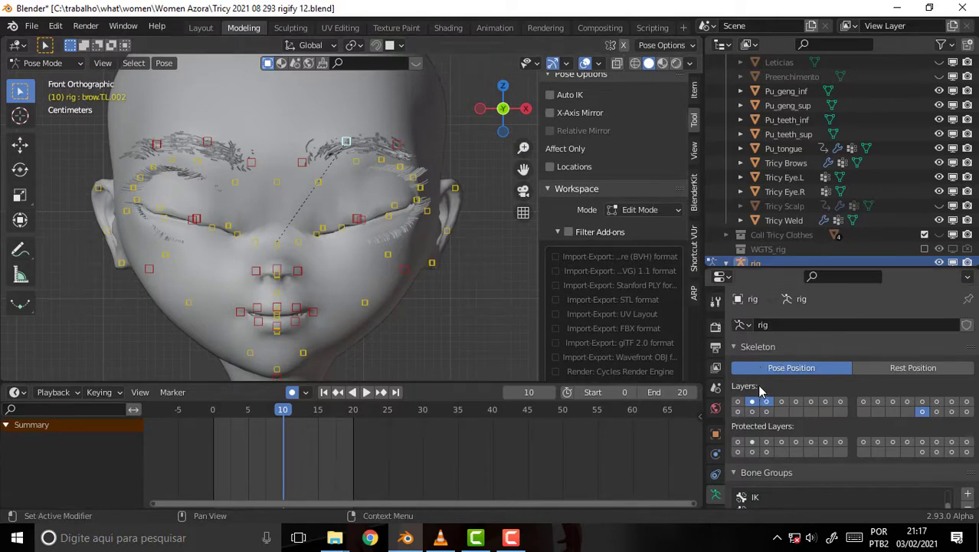
scroll(761, 390, down, 3)
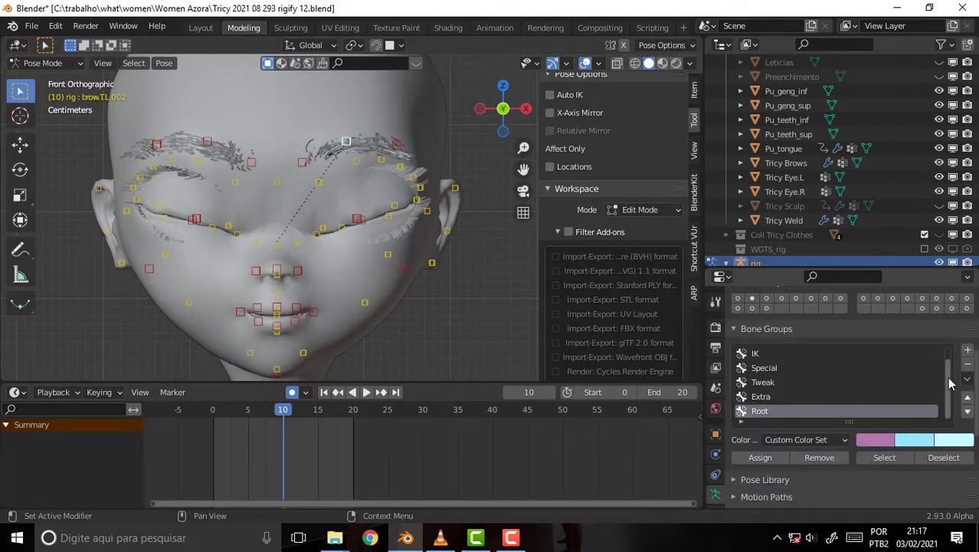
scroll(948, 383, up, 1)
scroll(950, 399, down, 1)
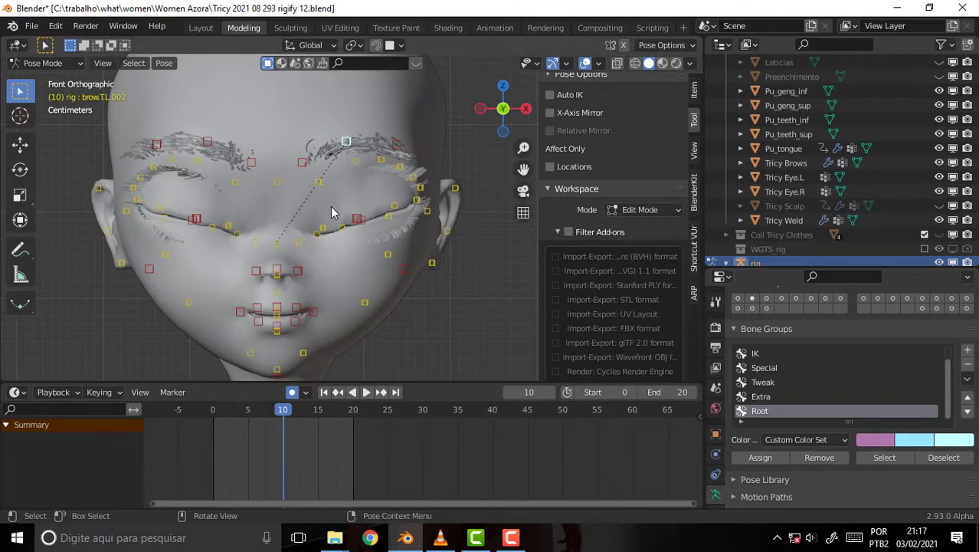
click(370, 197)
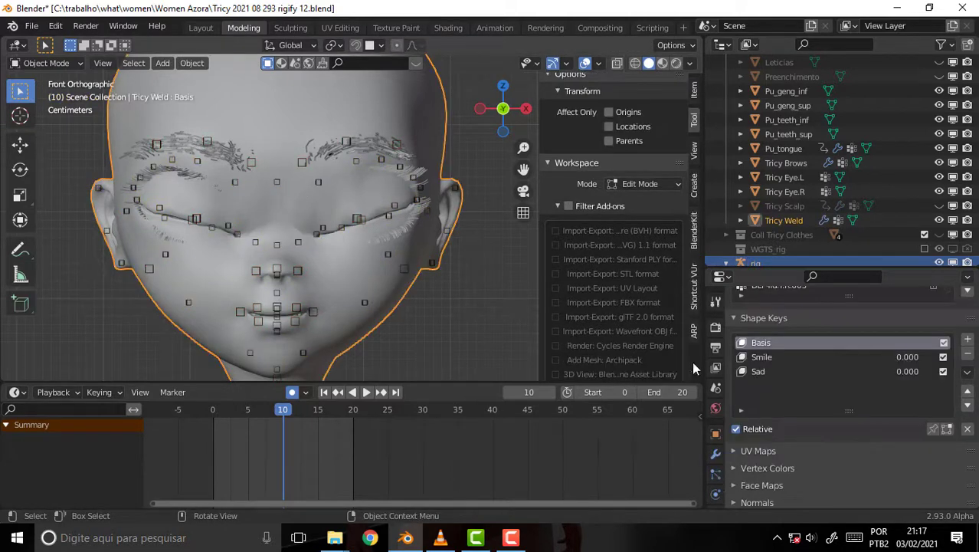
Make DEF-brow.B.L.001 the active vertex group and put the head mesh into Weight Paint.
scroll(854, 361, up, 3)
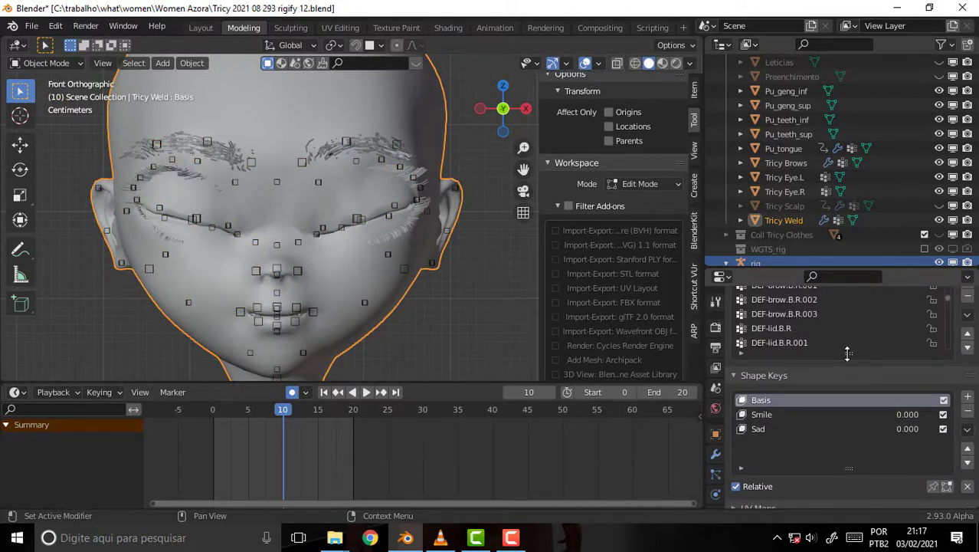
scroll(837, 337, down, 2)
scroll(836, 334, down, 1)
scroll(837, 334, down, 1)
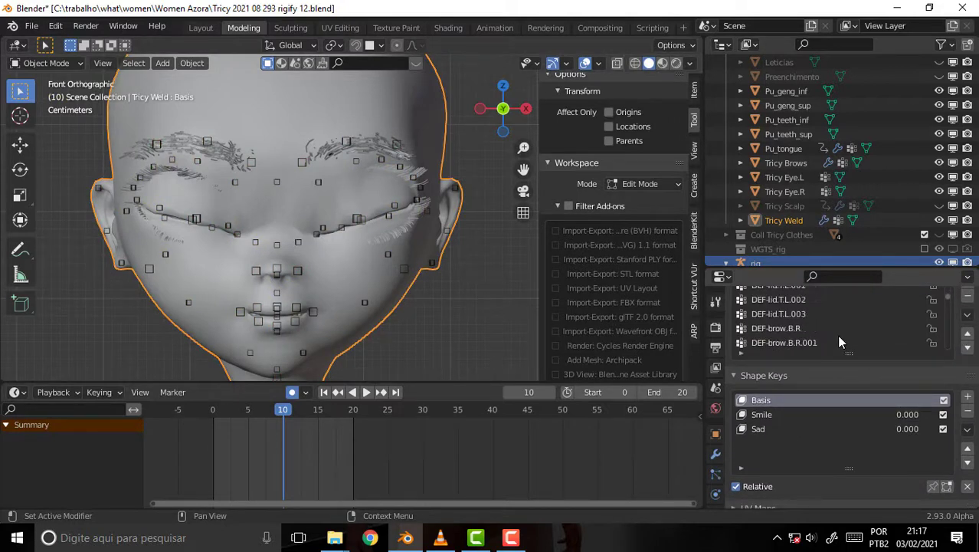
scroll(837, 334, down, 2)
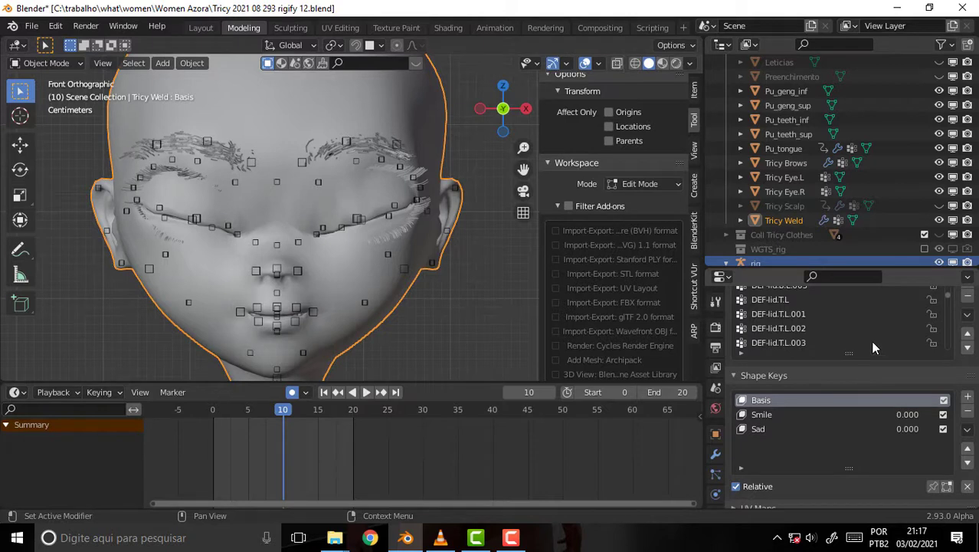
scroll(880, 337, up, 2)
scroll(869, 332, up, 2)
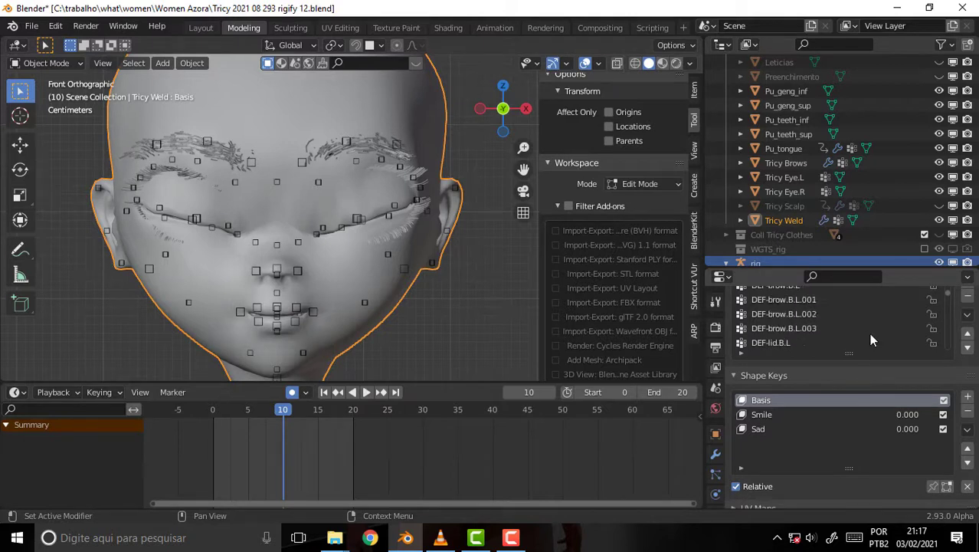
click(807, 305)
click(48, 62)
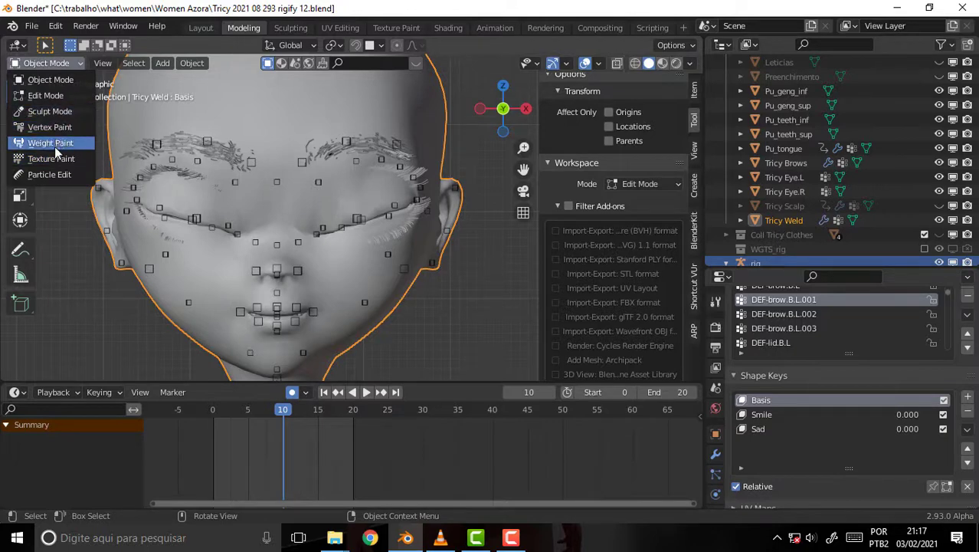
click(57, 143)
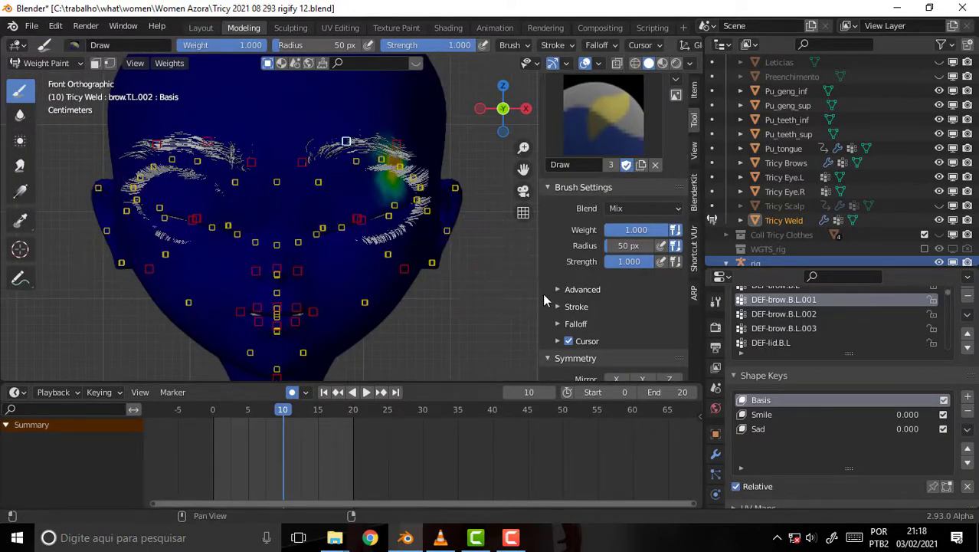
Compare the DEF-brow.B.L.002 and DEF-brow.B.L.003 weights.
click(789, 313)
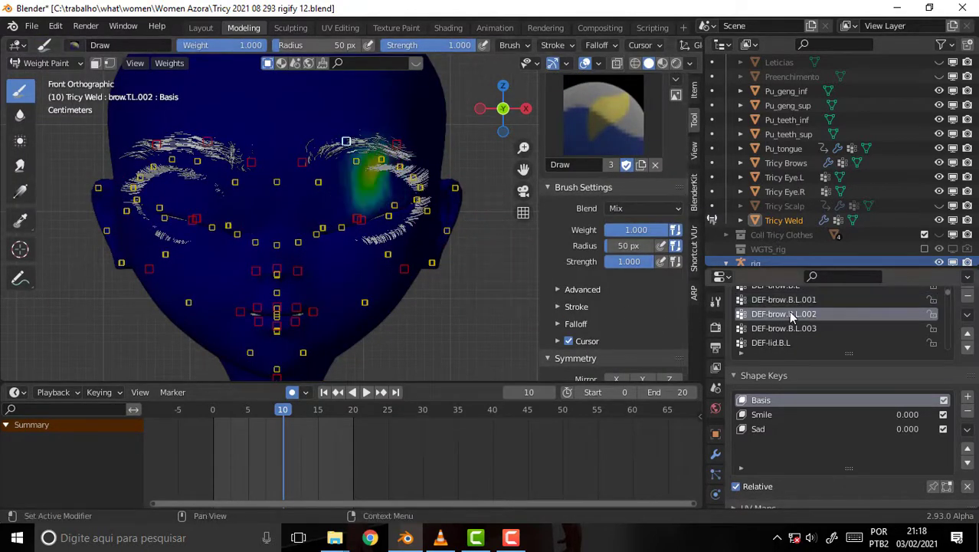
click(787, 329)
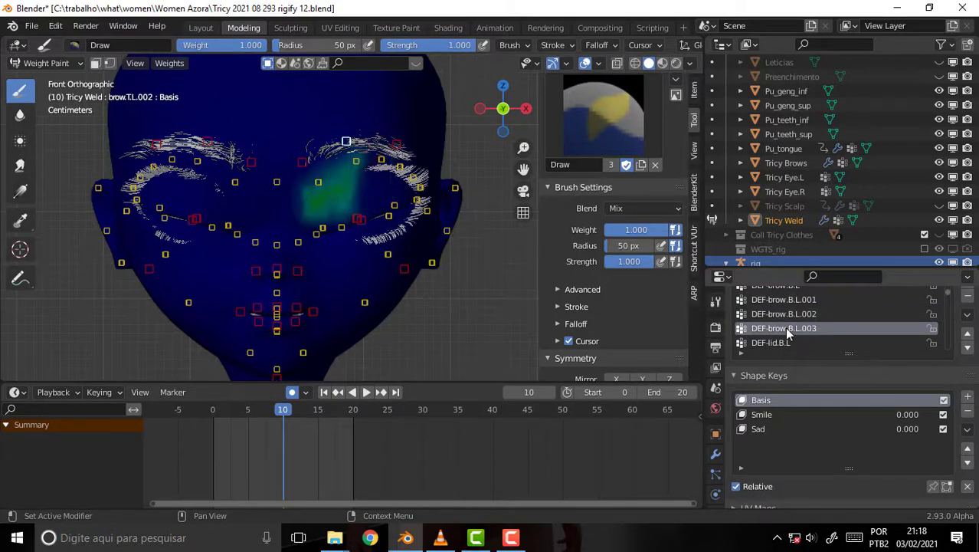
click(784, 312)
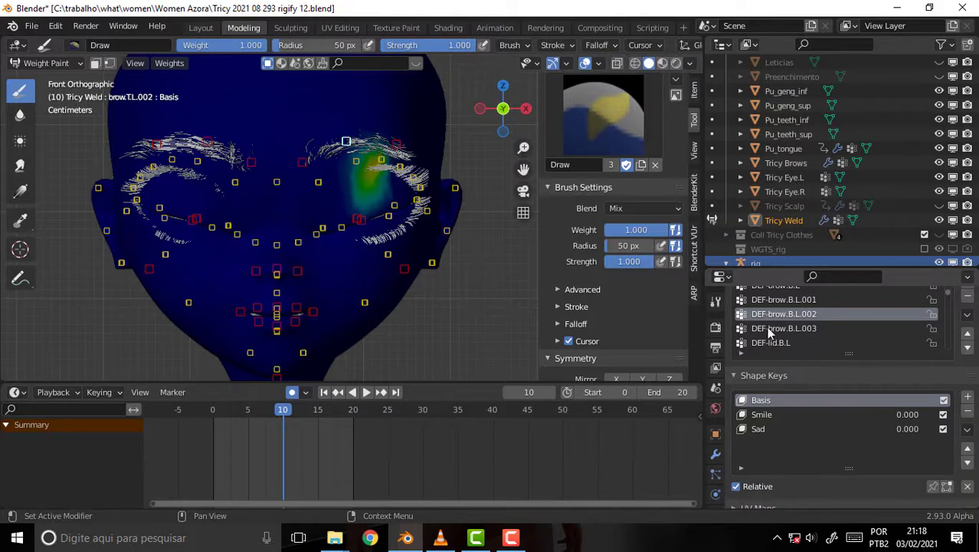
scroll(793, 343, up, 3)
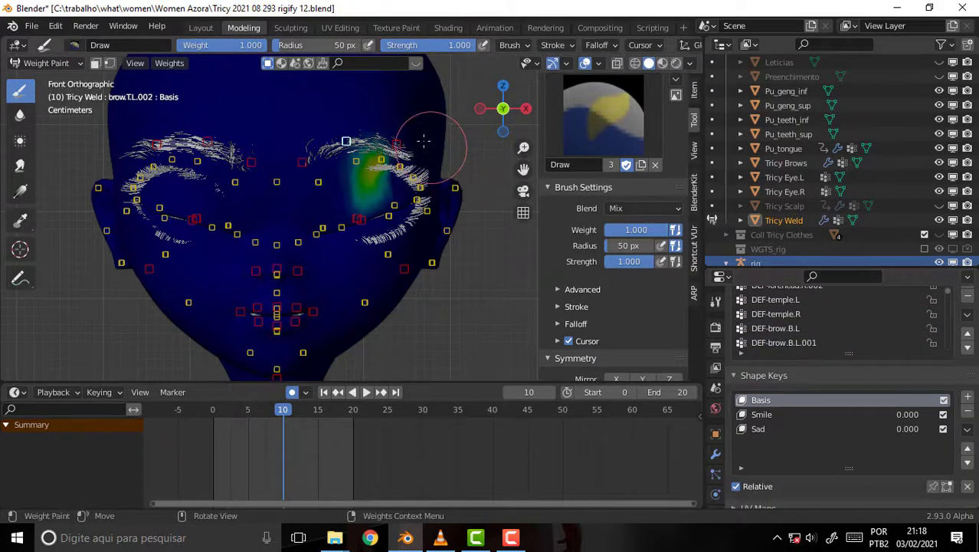
Inspect the DEF-temple.L and DEF-temple.R weights from the side of the head.
click(782, 303)
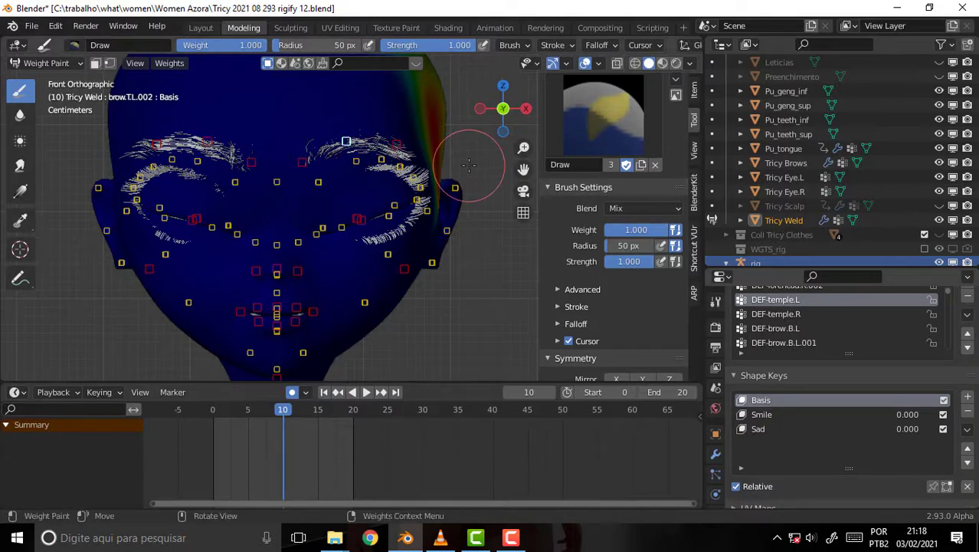
middle_drag(475, 162, 376, 146)
scroll(450, 154, down, 5)
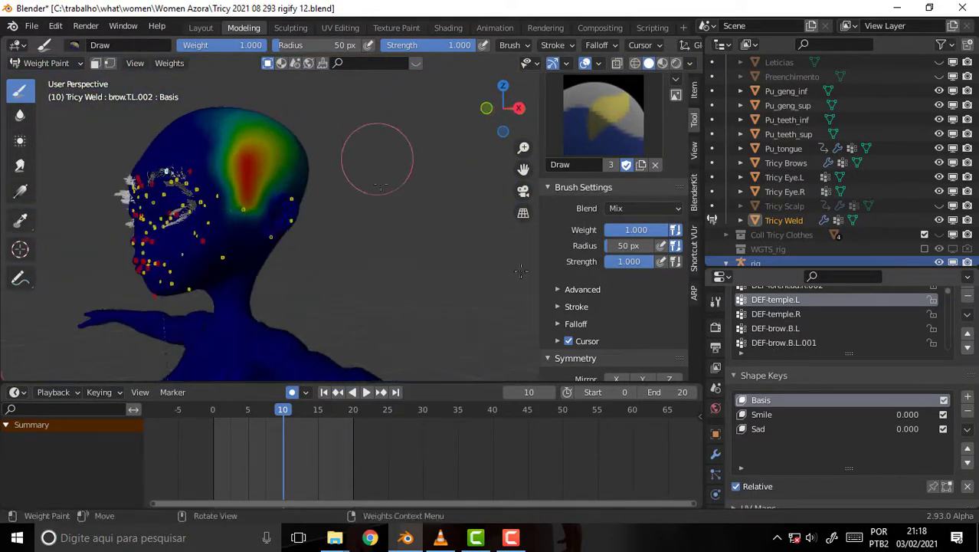
click(785, 315)
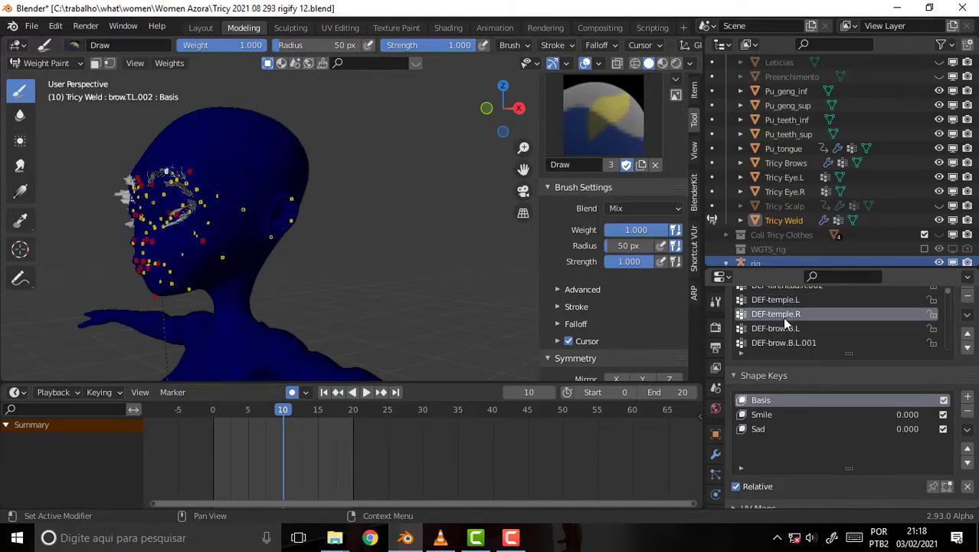
Make DEF-brow.B.L the active group and return the mesh to Object Mode from a front view.
click(784, 329)
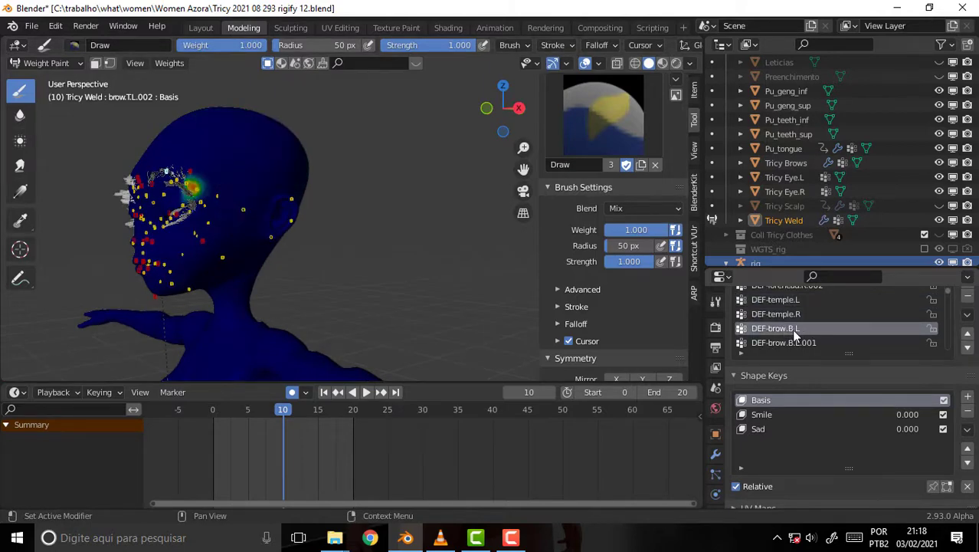
middle_drag(361, 197, 435, 208)
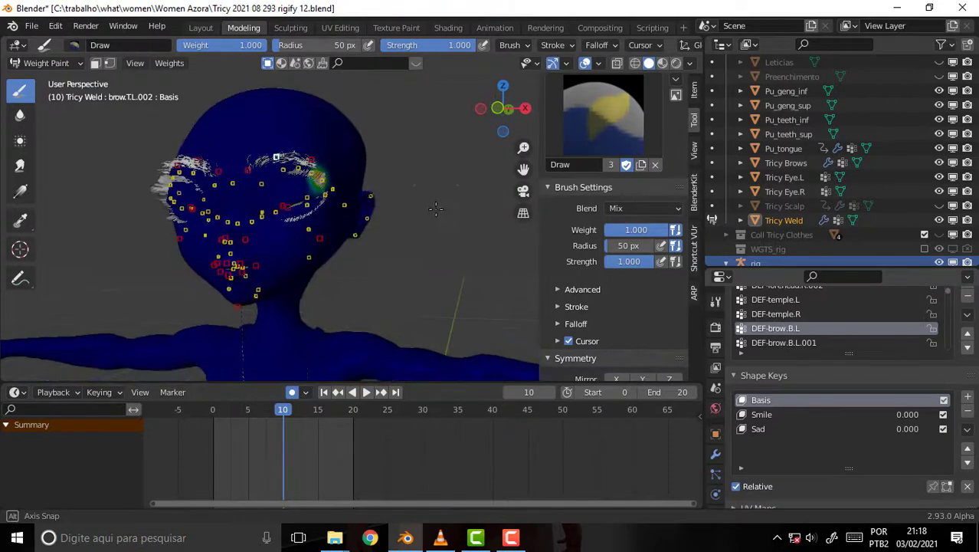
scroll(430, 197, up, 4)
scroll(430, 197, down, 3)
scroll(431, 197, down, 1)
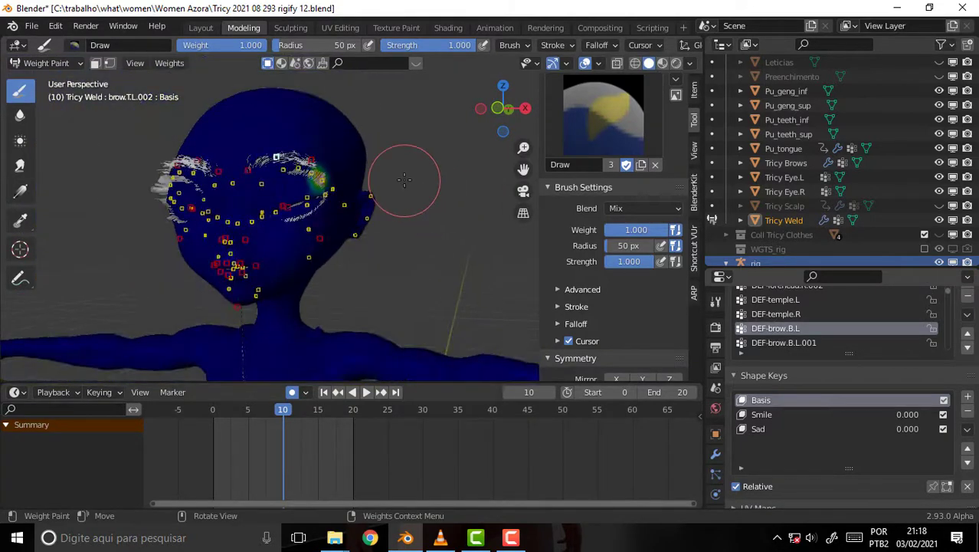
scroll(405, 180, up, 3)
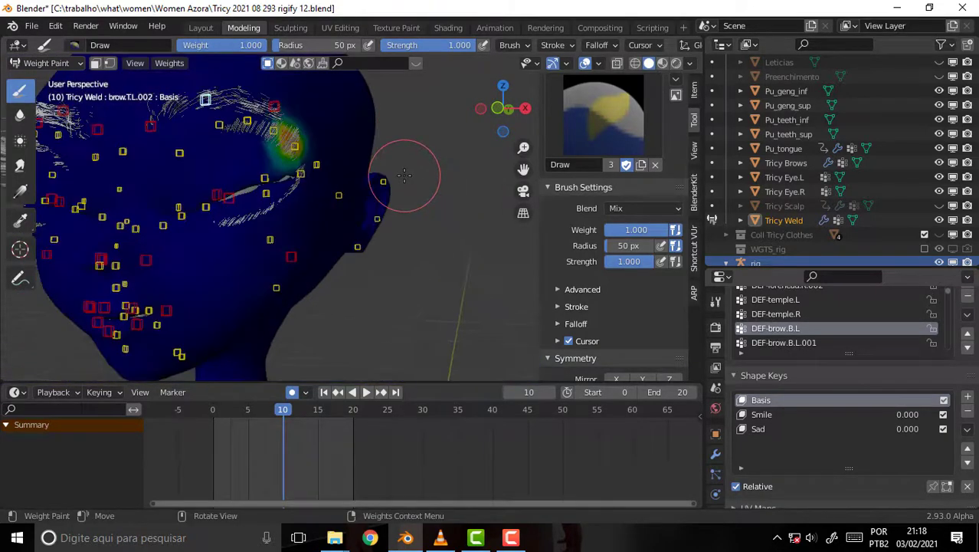
click(55, 65)
click(59, 78)
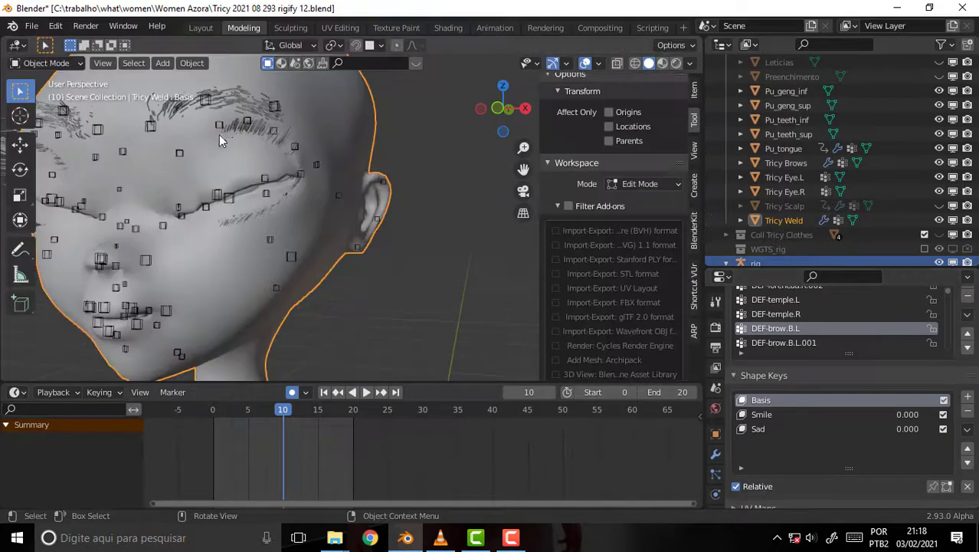
Select the rig, enter Pose Mode, and move the brow bone in front view.
click(46, 63)
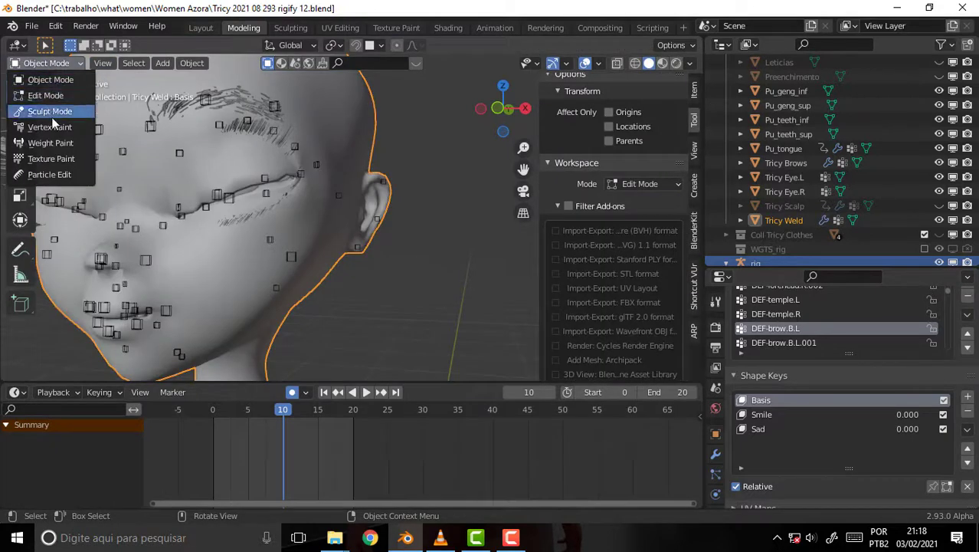
click(345, 151)
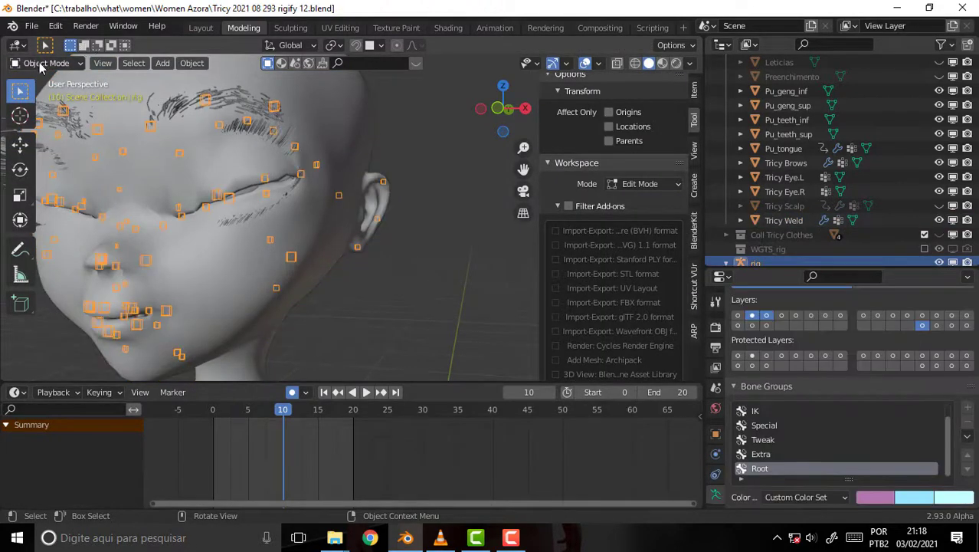
click(46, 63)
click(42, 113)
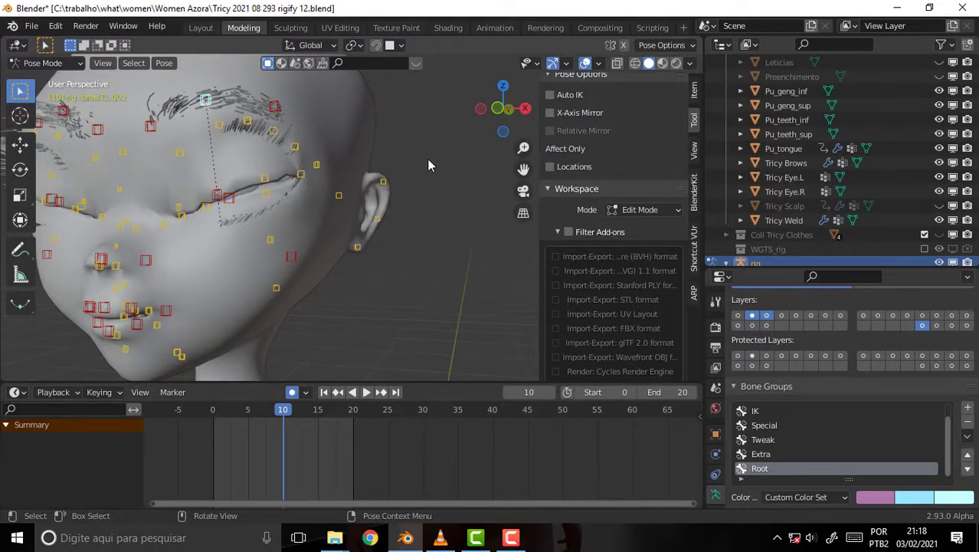
key(KP_1)
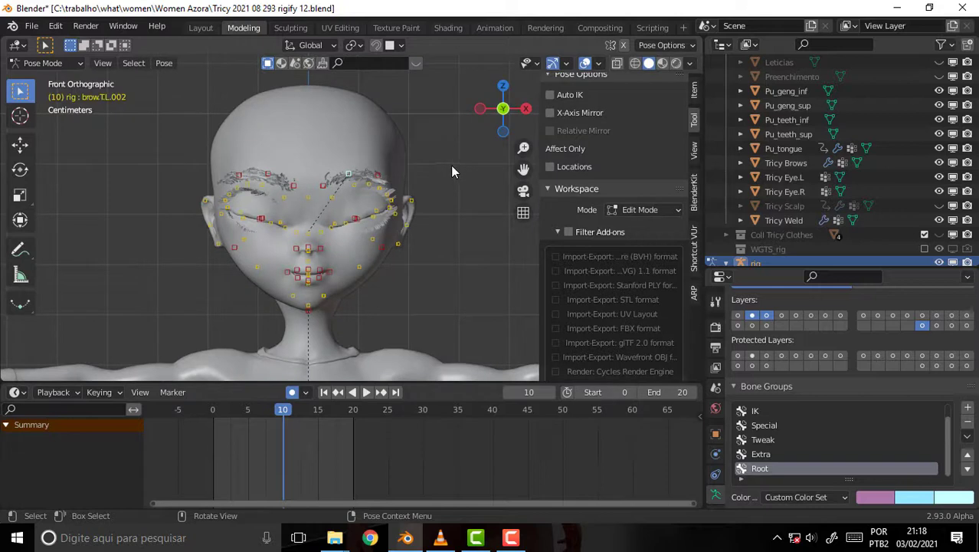
key(g)
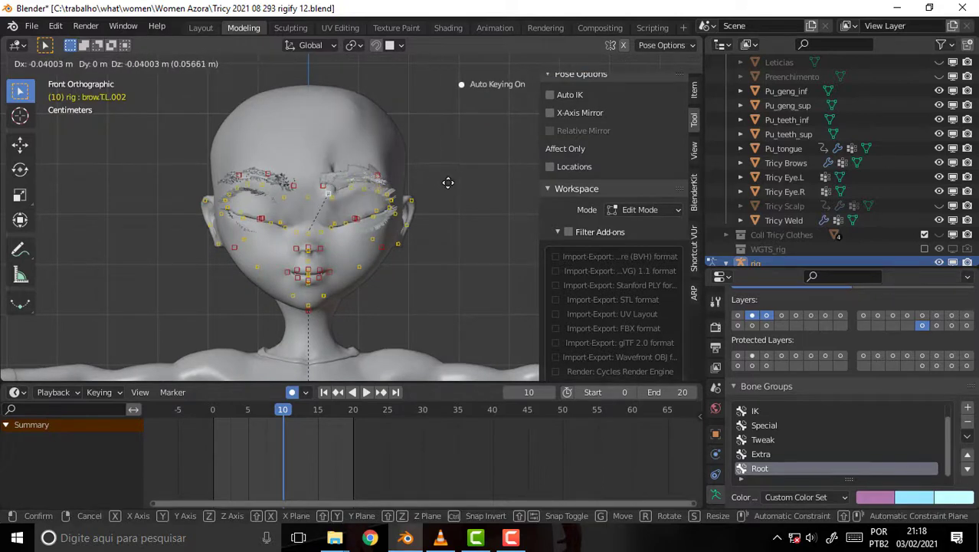
click(448, 168)
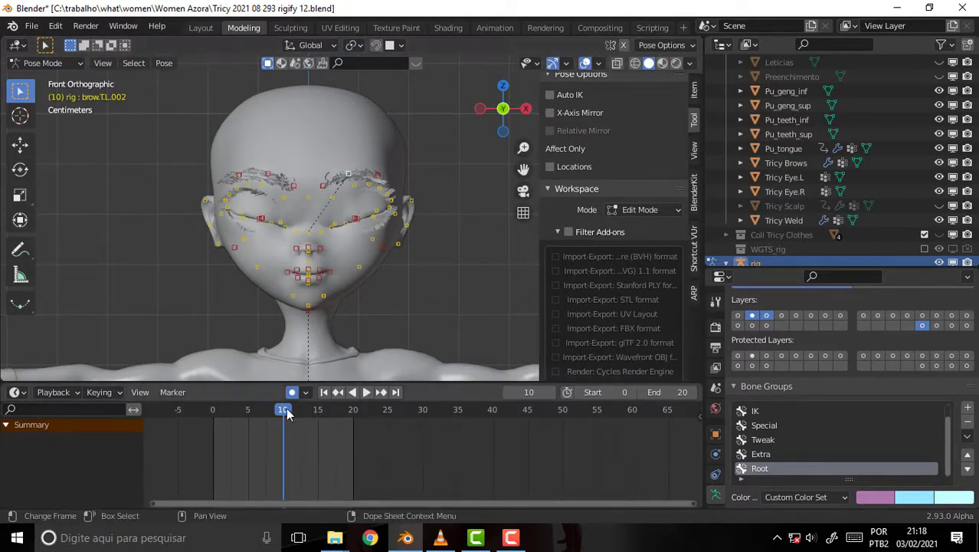
Scrub the timeline and play the eyelid blink, stopping at frame 2.
mouse_move(269, 408)
mouse_down()
mouse_move(198, 406)
mouse_move(346, 413)
mouse_move(214, 414)
mouse_up()
mouse_move(243, 414)
mouse_down()
mouse_move(331, 414)
mouse_move(252, 412)
mouse_move(310, 414)
mouse_up()
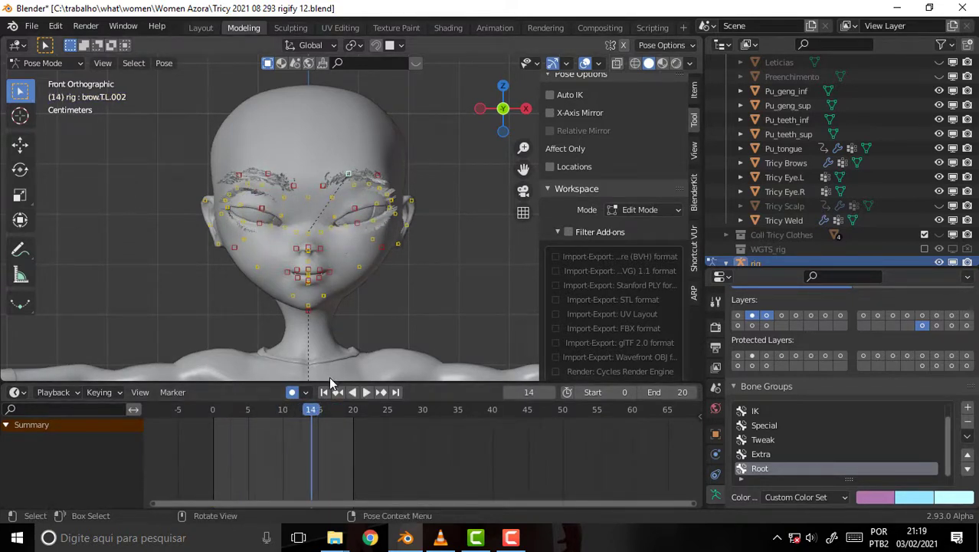
key(space)
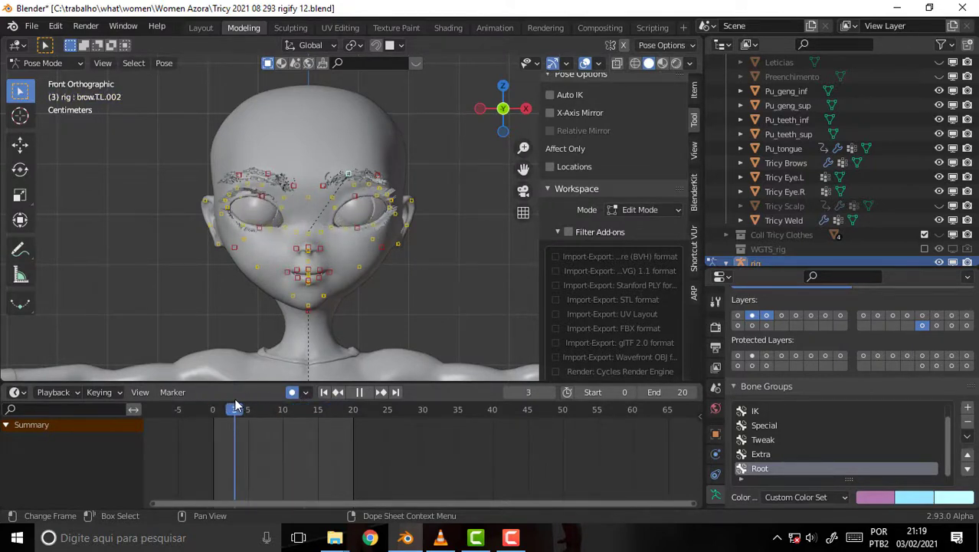
key(space)
click(508, 538)
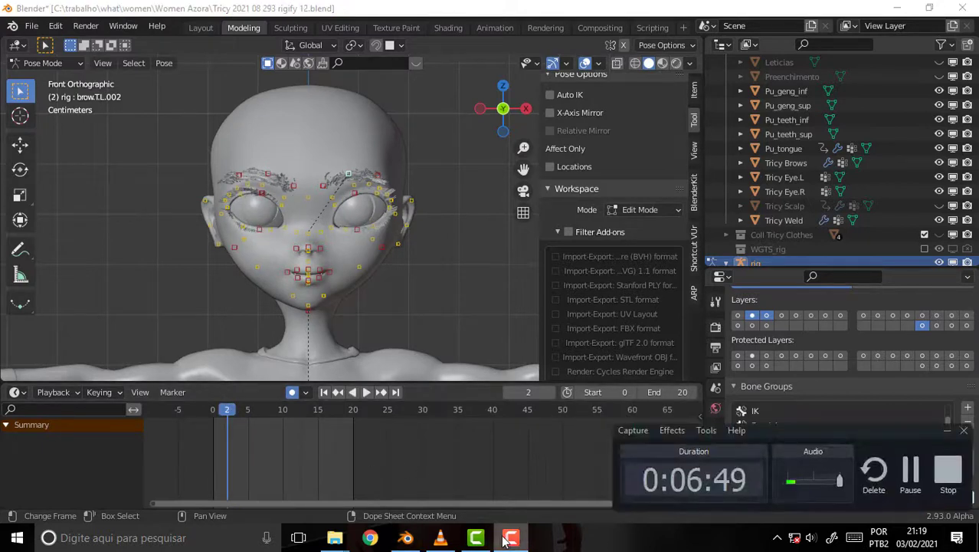
click(509, 538)
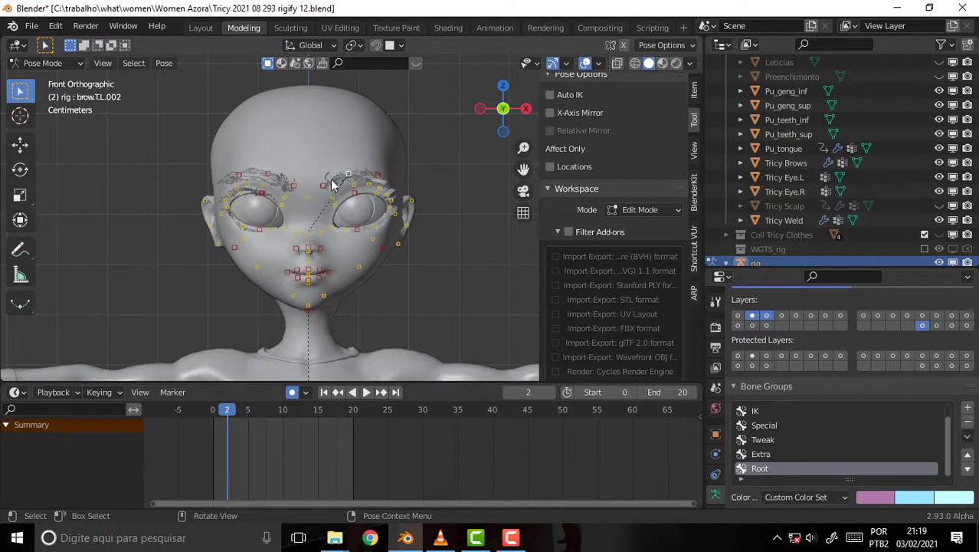
Orbit around the head and put the rig into Edit Mode.
scroll(459, 264, up, 1)
scroll(460, 262, up, 2)
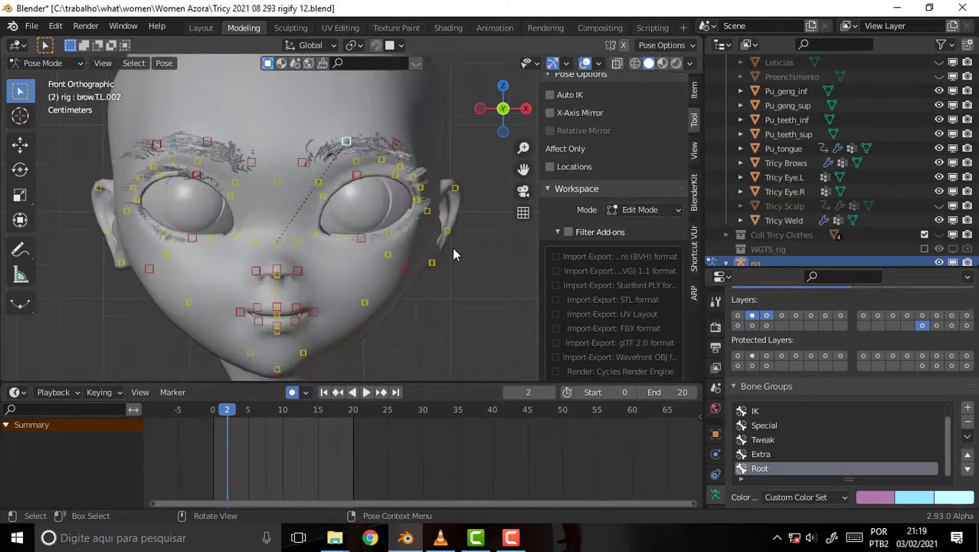
click(508, 537)
click(509, 538)
mouse_move(476, 162)
middle_down()
mouse_move(460, 183)
mouse_move(374, 180)
middle_up()
scroll(439, 171, down, 3)
scroll(438, 172, down, 2)
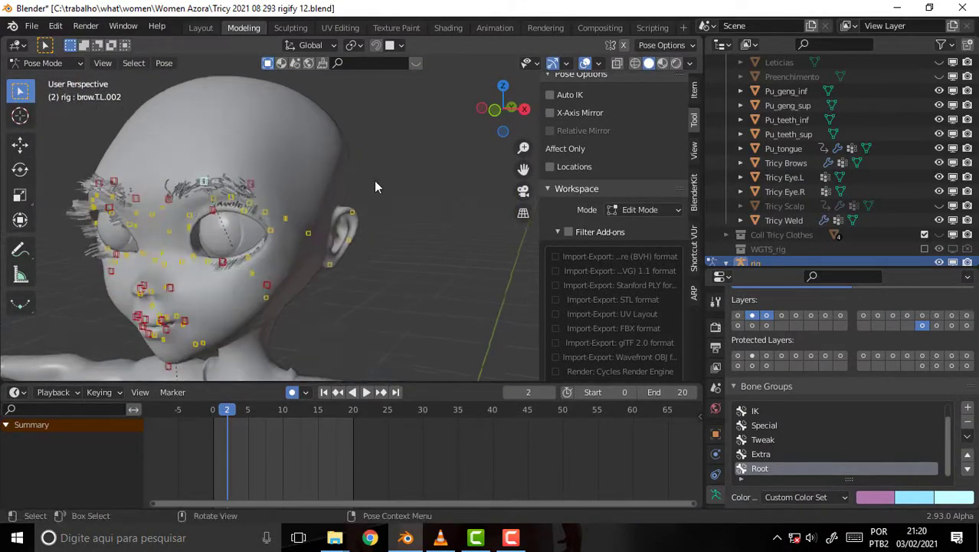
click(43, 61)
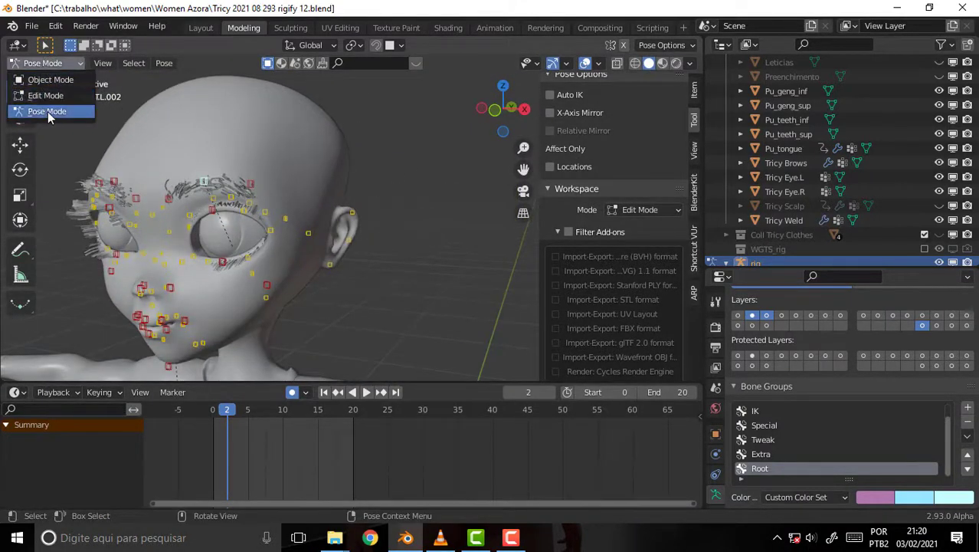
click(45, 97)
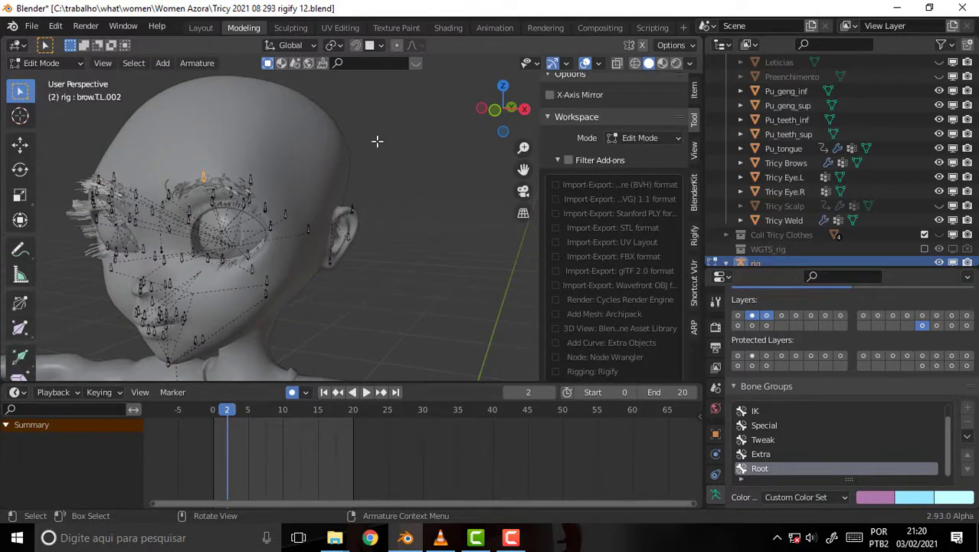
middle_drag(377, 141, 376, 142)
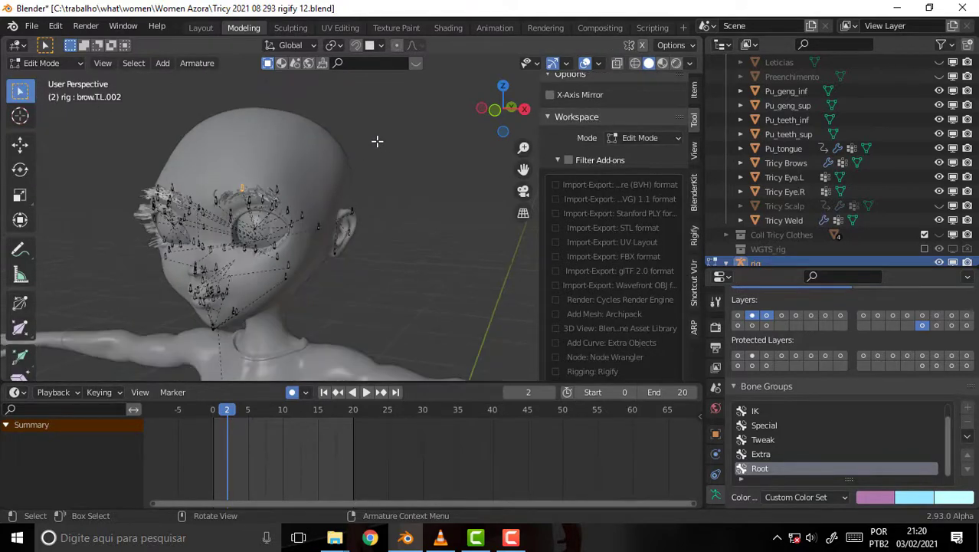
Enable armature bone layers 1 through 8.
click(737, 313)
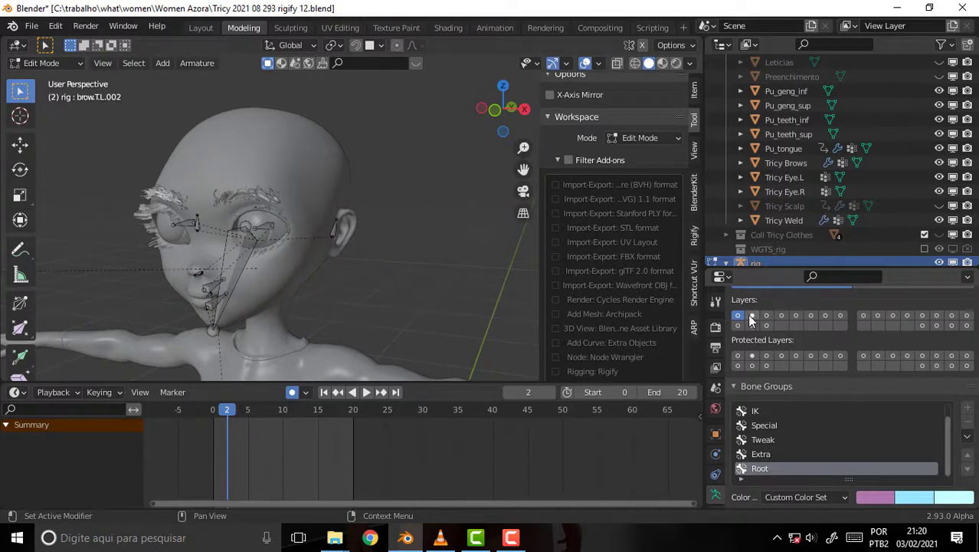
click(752, 315)
click(767, 314)
click(781, 315)
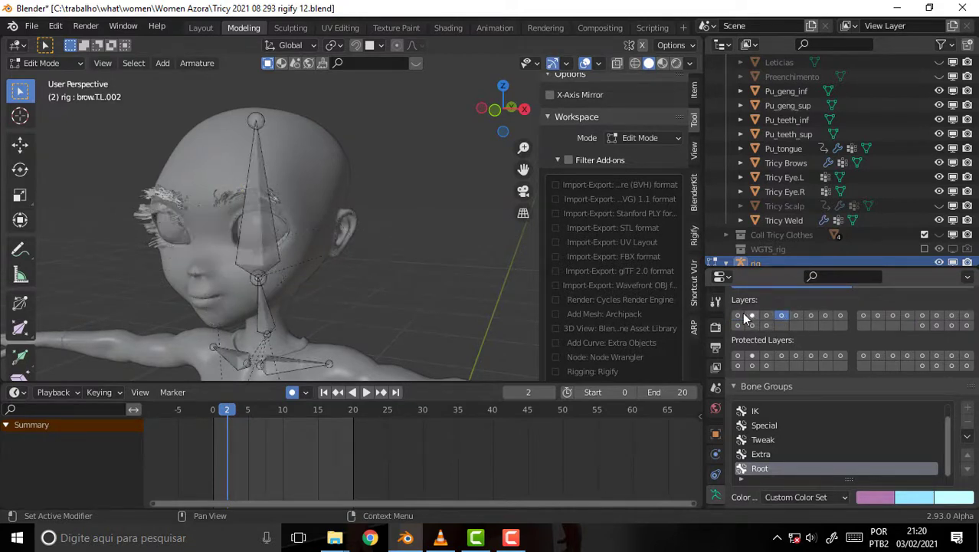
shift+click(739, 314)
shift+click(751, 315)
shift+click(766, 315)
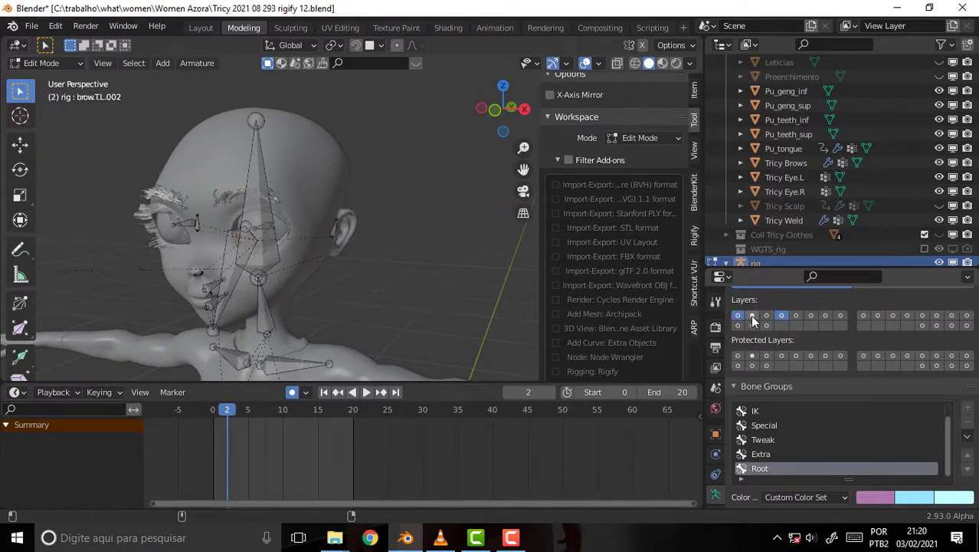
shift+click(796, 315)
shift+click(810, 315)
shift+click(840, 314)
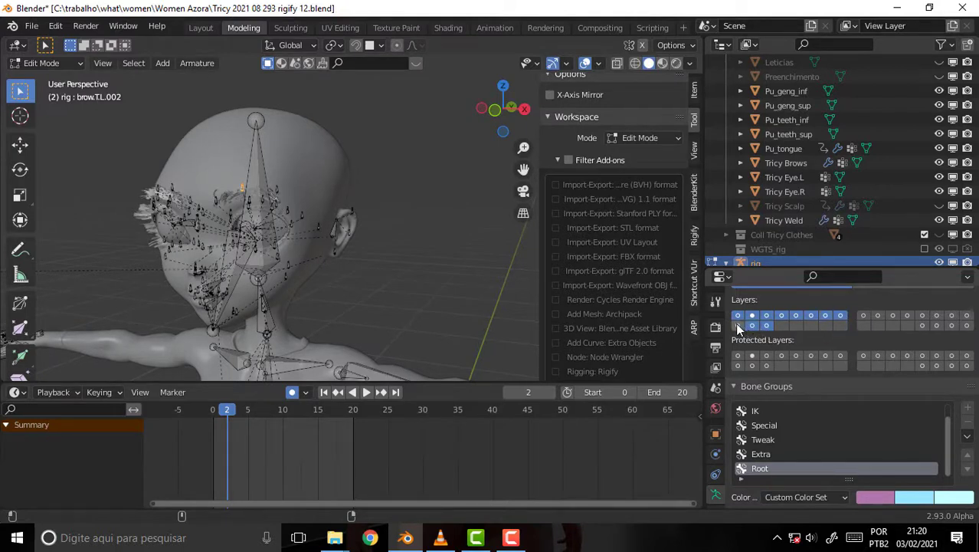
Also enable bone layers 11 through 16.
shift+click(893, 314)
shift+click(907, 315)
shift+click(922, 315)
shift+click(936, 315)
shift+click(951, 314)
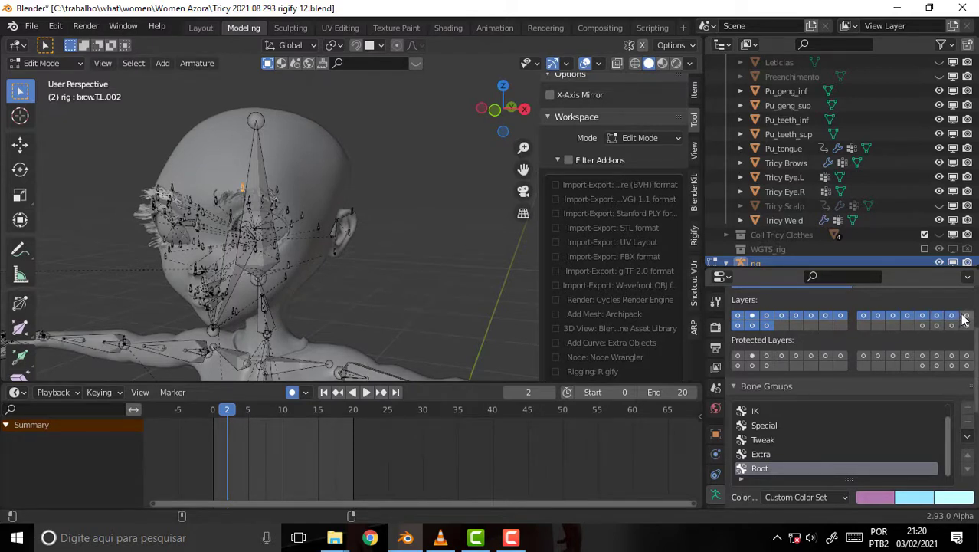
shift+click(963, 315)
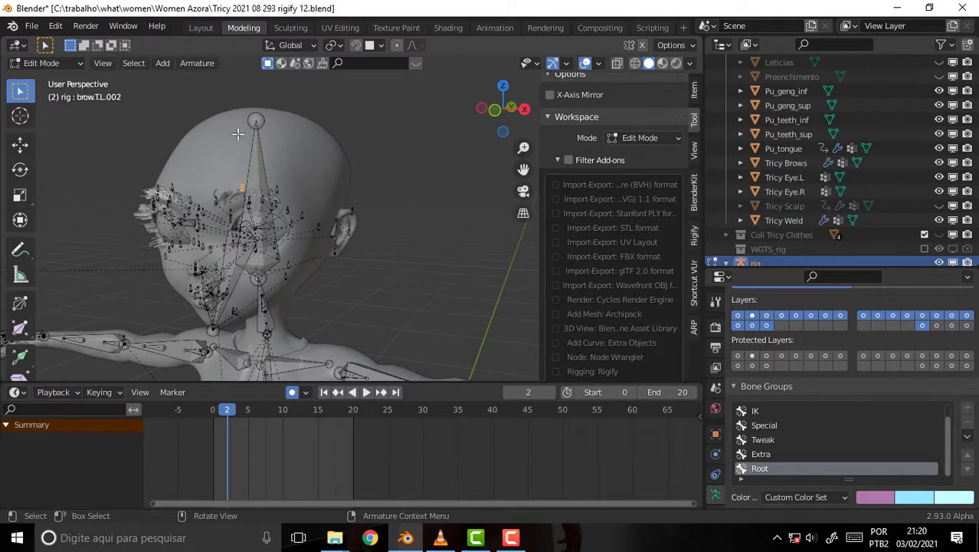
Select the head bone and view its transform values in the sidebar.
click(42, 63)
click(255, 154)
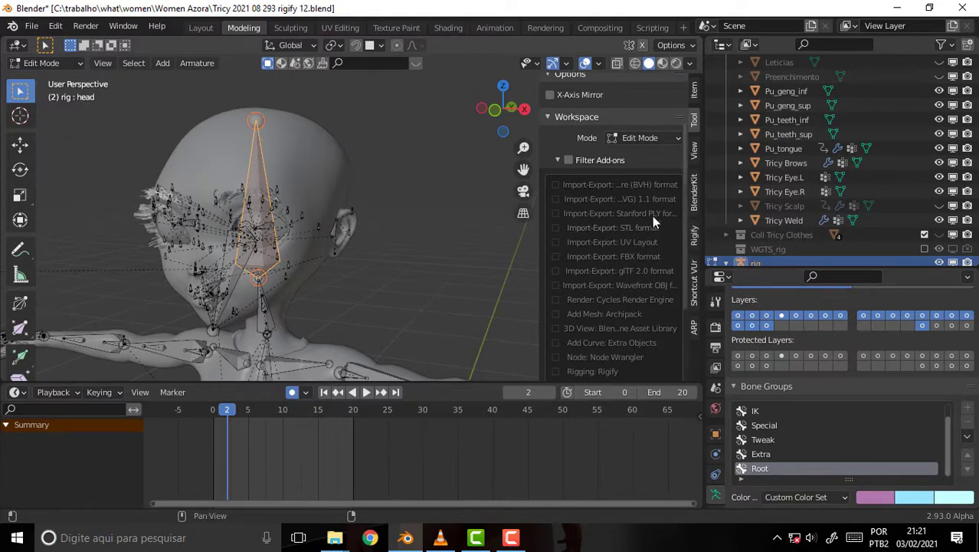
scroll(419, 191, up, 2)
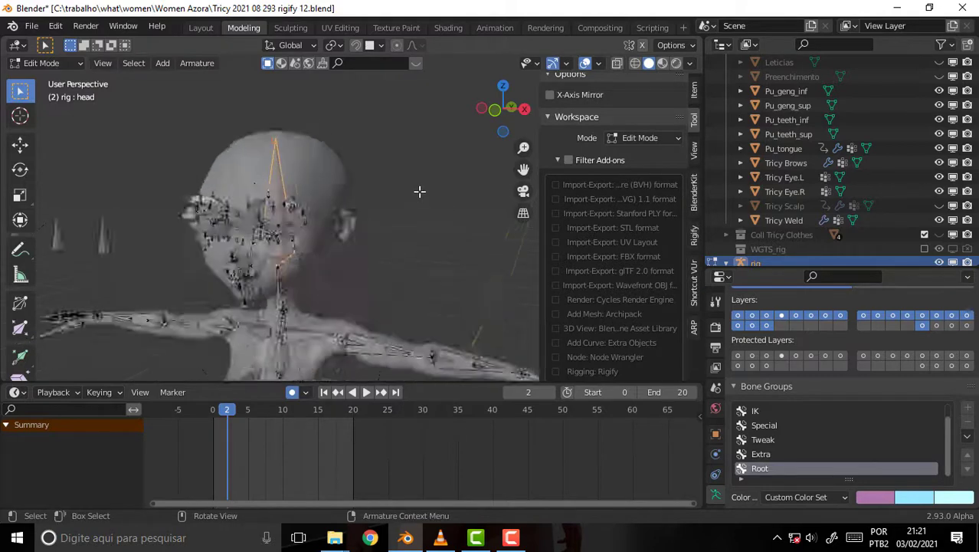
scroll(414, 187, down, 3)
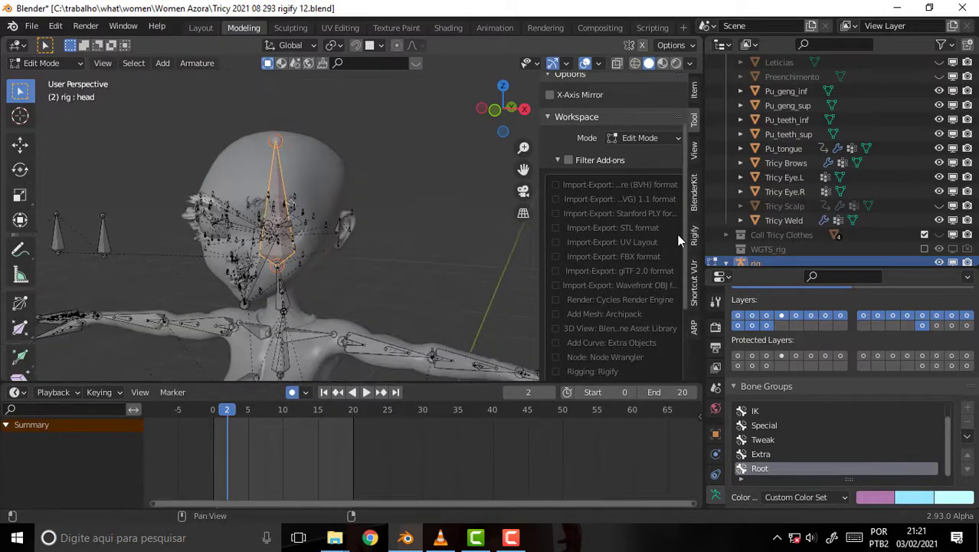
mouse_move(686, 203)
mouse_down()
mouse_move(682, 347)
mouse_move(679, 159)
mouse_up()
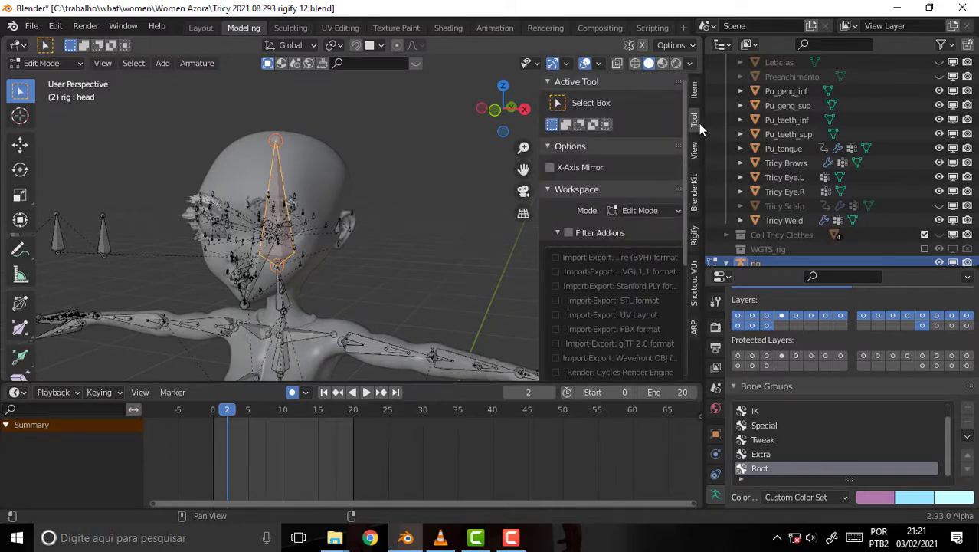
click(694, 93)
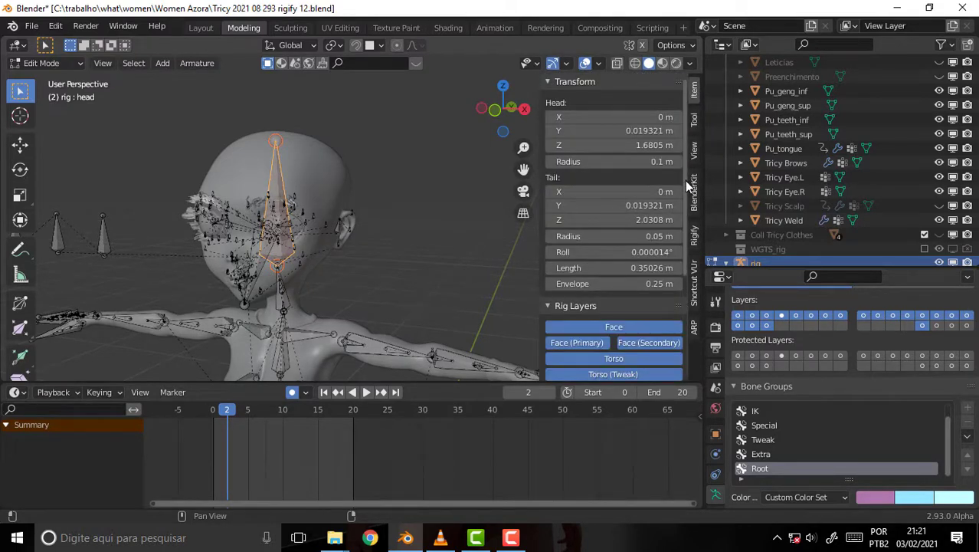
mouse_move(688, 184)
mouse_down()
mouse_move(688, 336)
mouse_move(689, 192)
mouse_up()
Show the active tool settings in the sidebar and briefly check the tutorial video.
click(694, 126)
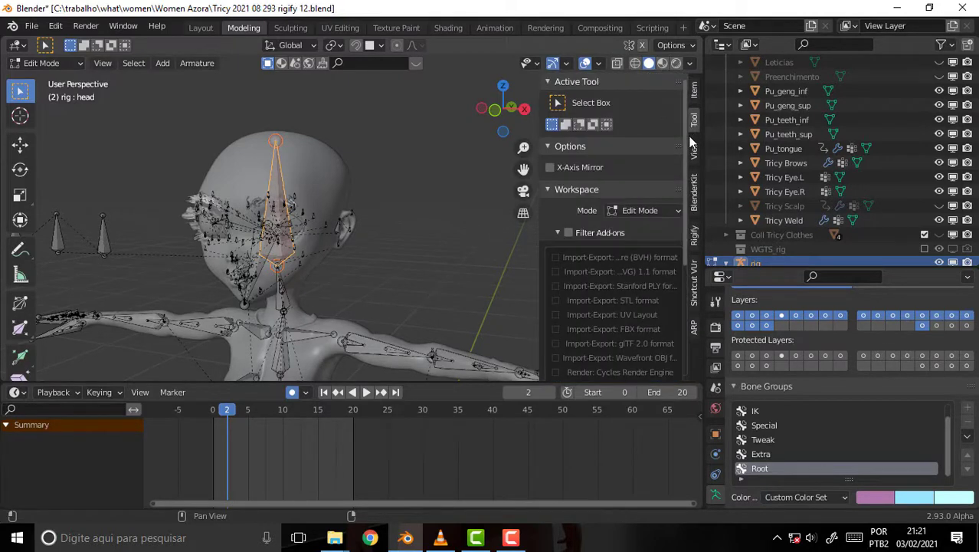
mouse_move(684, 133)
mouse_down()
mouse_move(694, 327)
mouse_move(681, 115)
mouse_up()
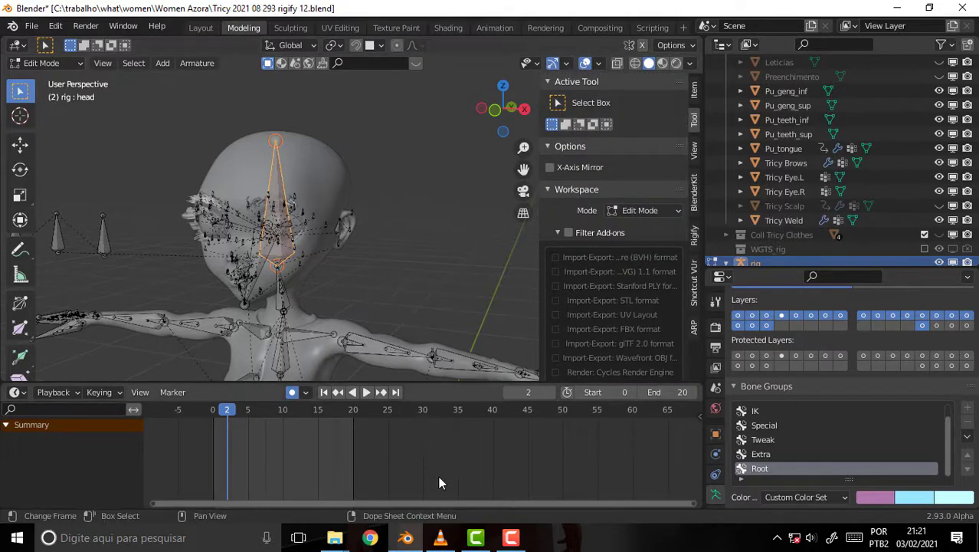
click(441, 538)
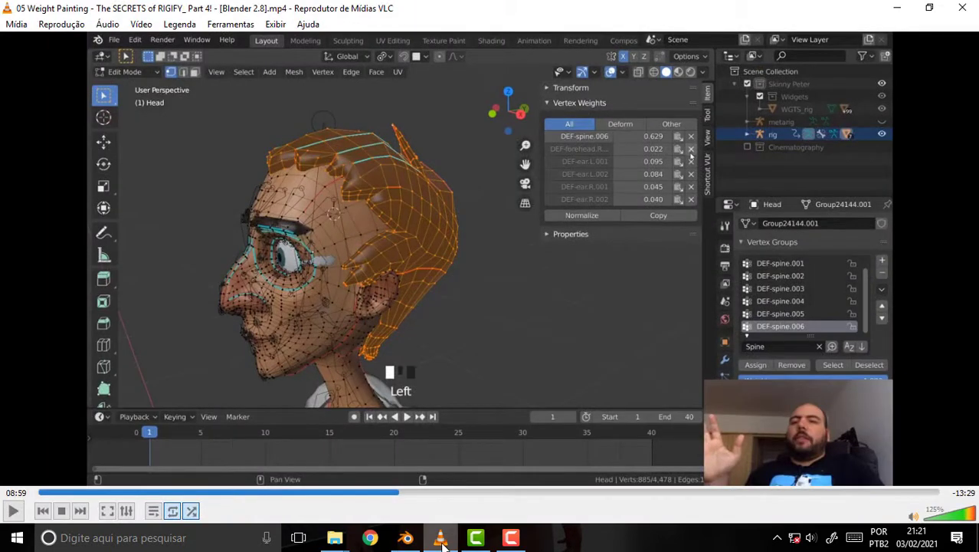
click(440, 538)
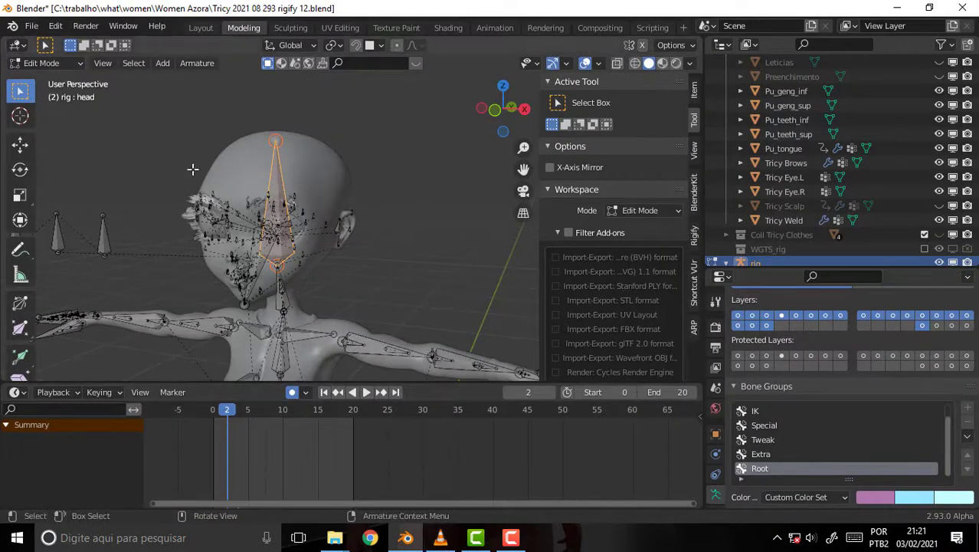
Return the rig to Object Mode, then put the Tricy Weld mesh into Edit Mode.
key(shift)
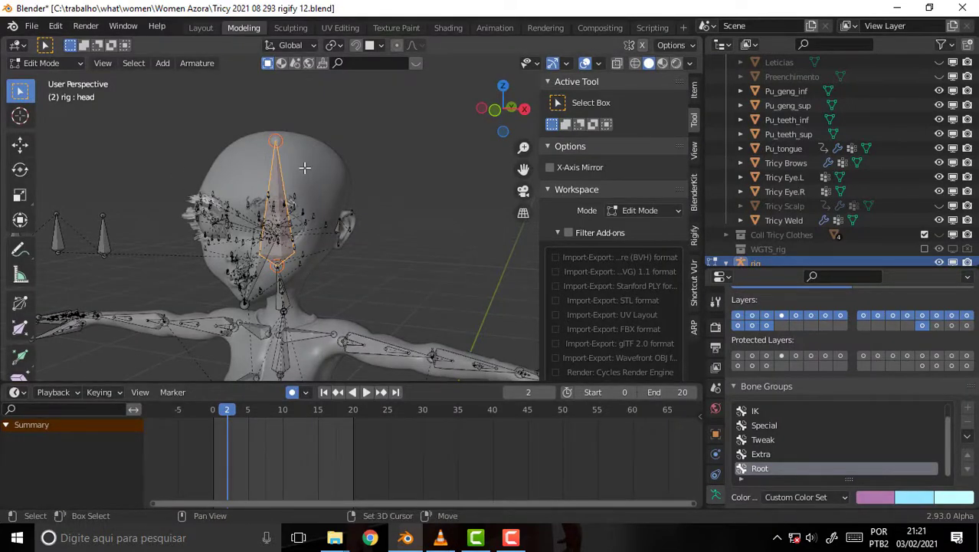
click(69, 63)
click(54, 76)
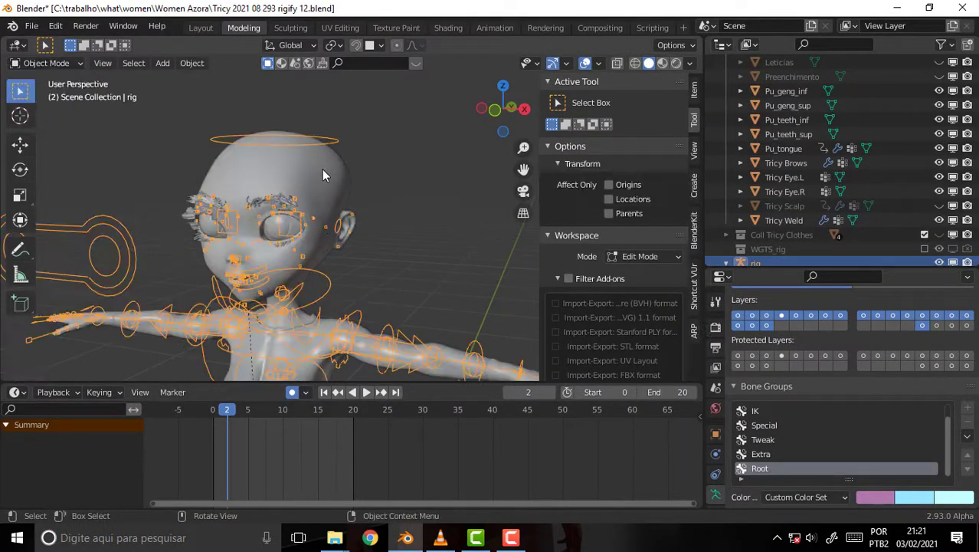
click(308, 173)
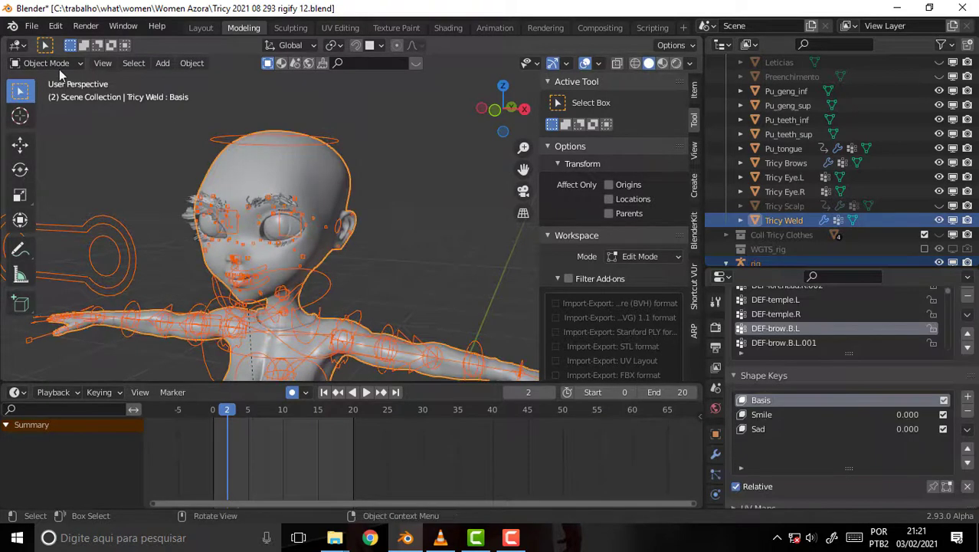
click(59, 65)
click(60, 95)
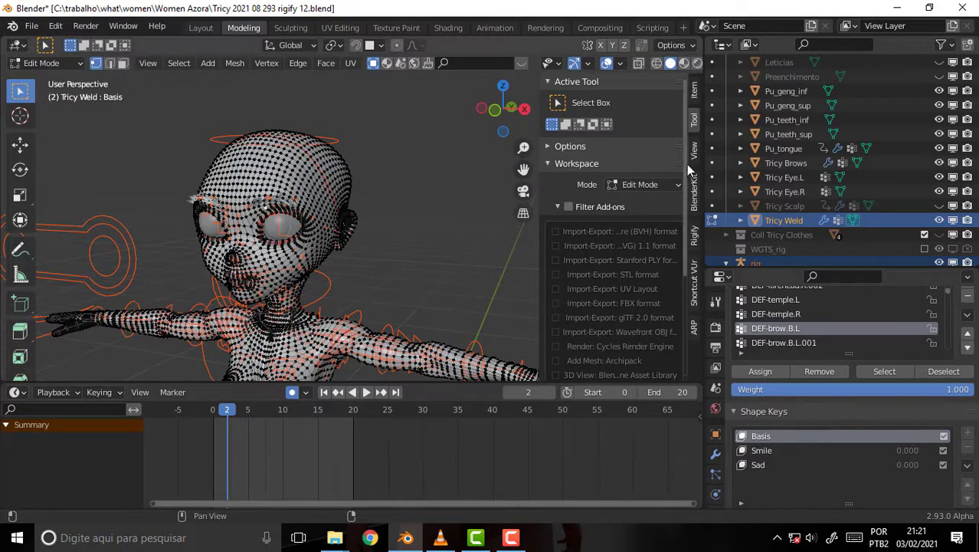
Read a head-top vertex's weights: DEF-spine.006 0.561, DEF-temple.L 0.312.
scroll(613, 230, down, 3)
scroll(613, 269, down, 3)
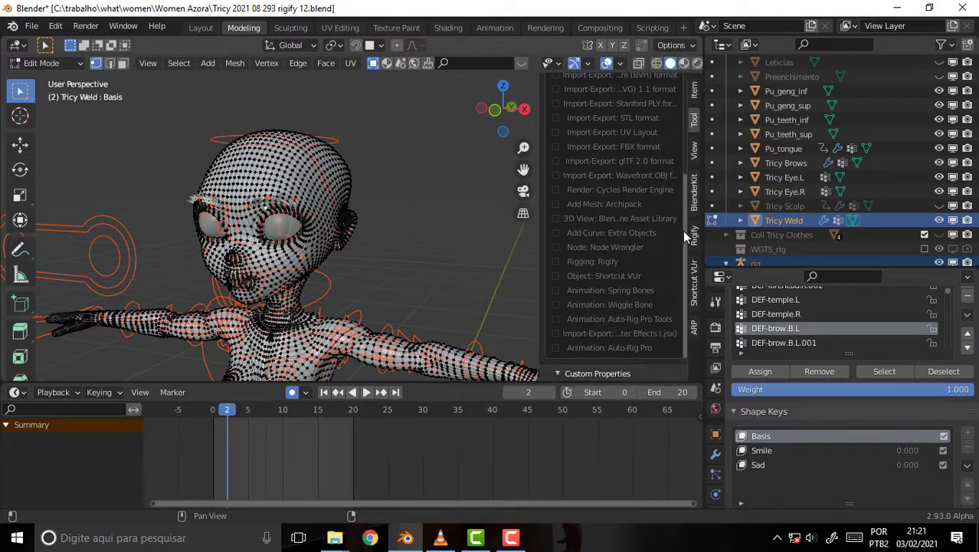
mouse_move(682, 231)
mouse_down()
mouse_move(683, 357)
mouse_move(671, 134)
mouse_up()
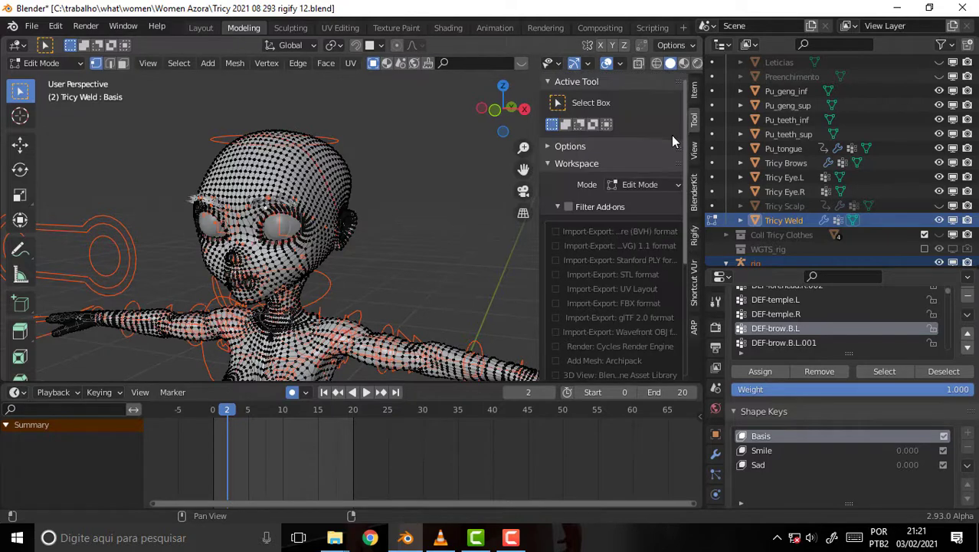
click(694, 92)
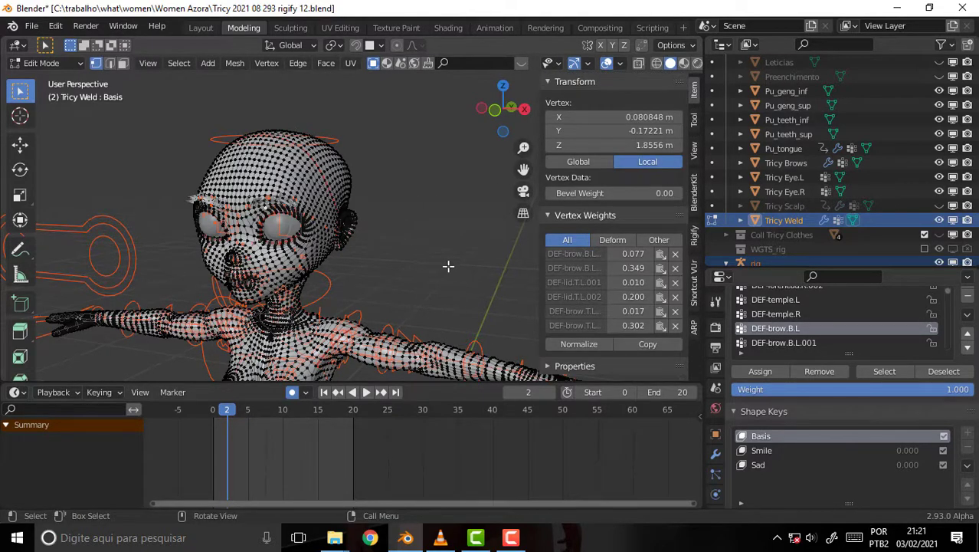
scroll(485, 251, up, 5)
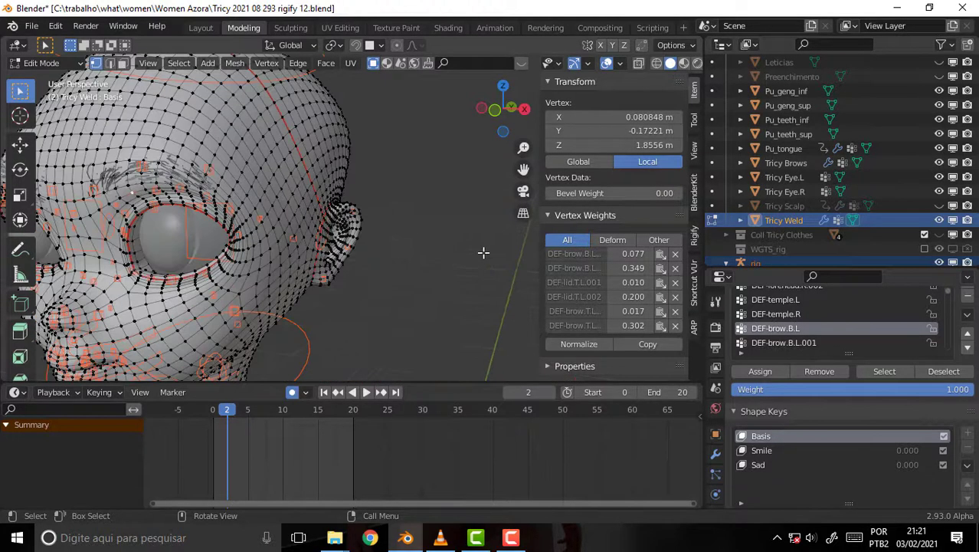
scroll(486, 251, down, 5)
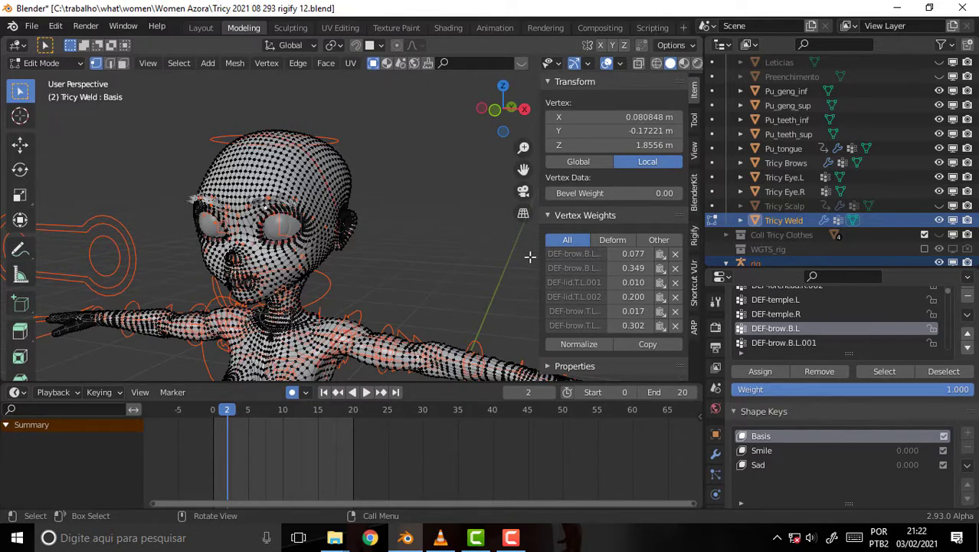
click(55, 66)
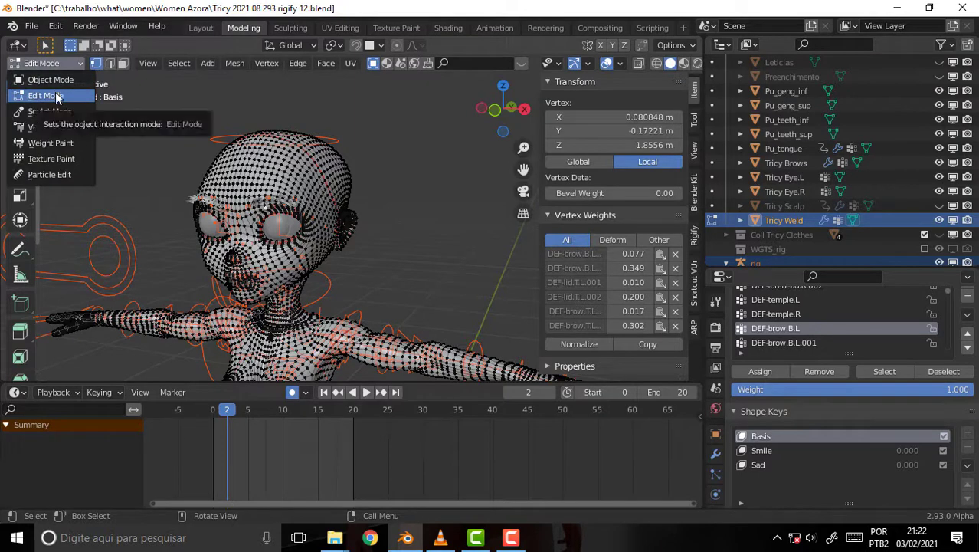
click(56, 96)
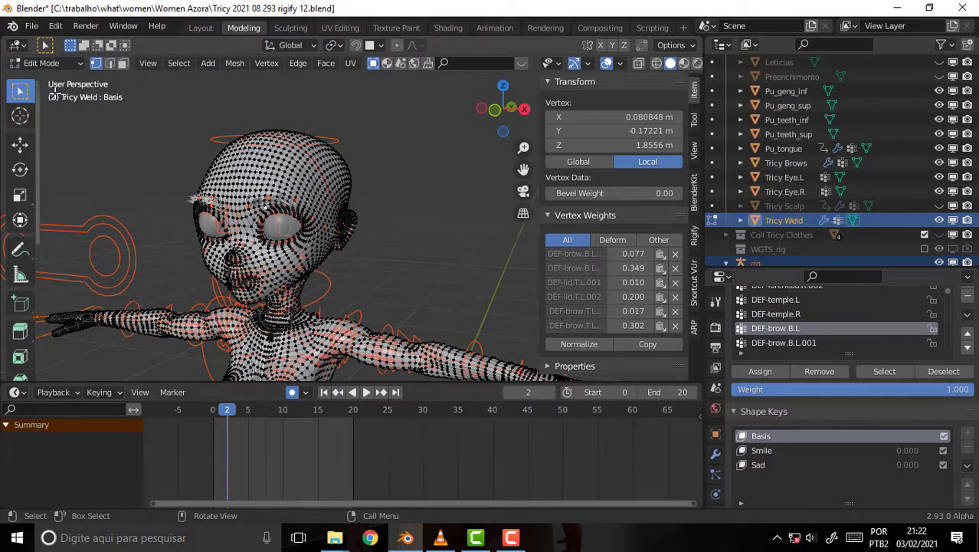
click(330, 141)
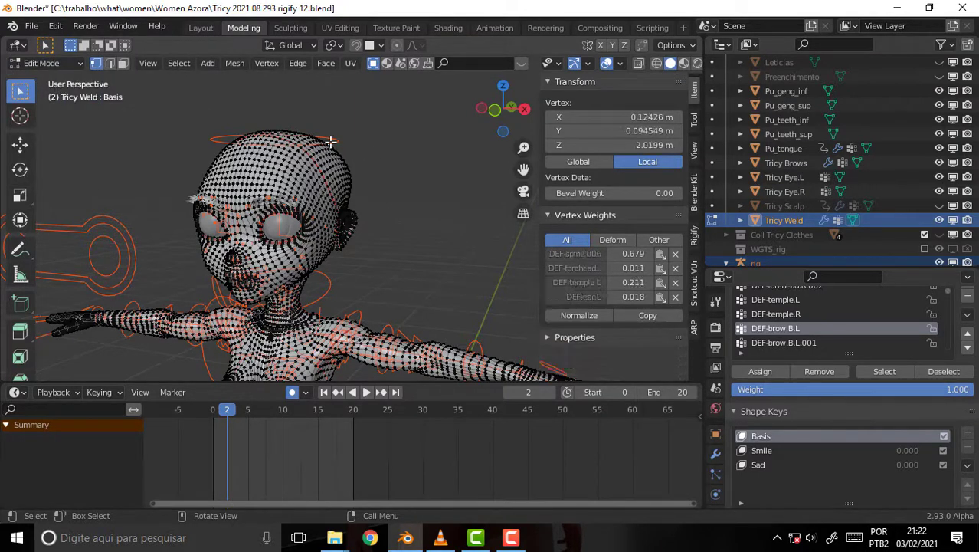
click(329, 143)
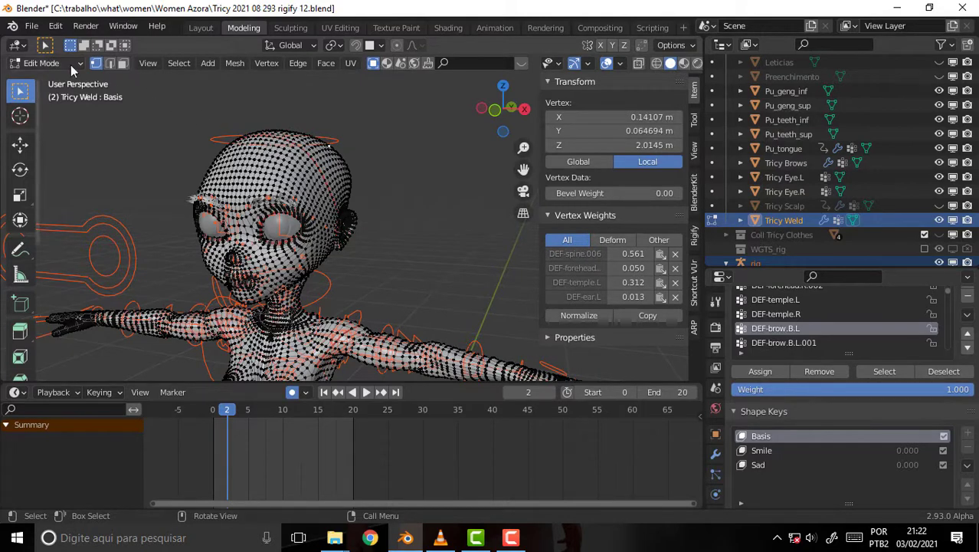
Return Tricy Weld to Object Mode, then select the rig and switch it to Pose Mode.
click(66, 64)
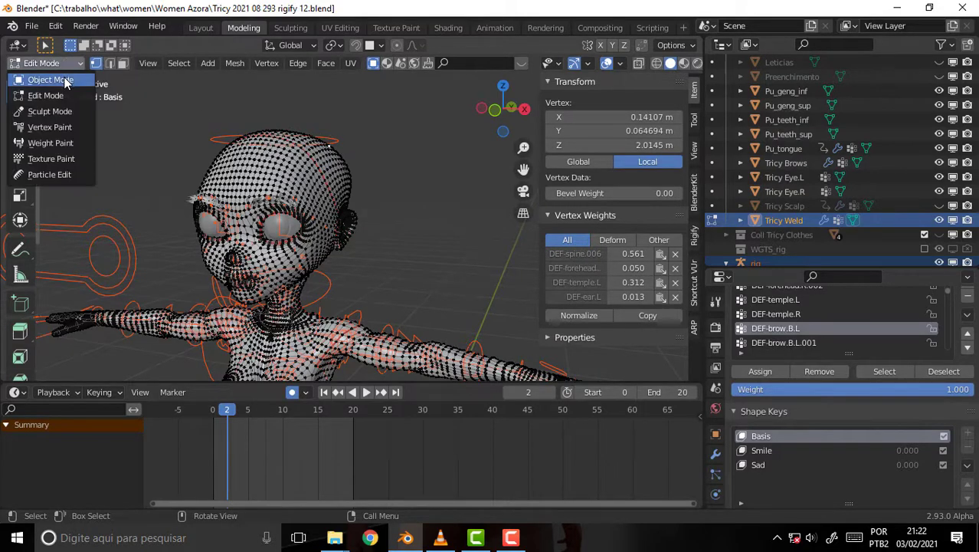
click(68, 80)
click(334, 148)
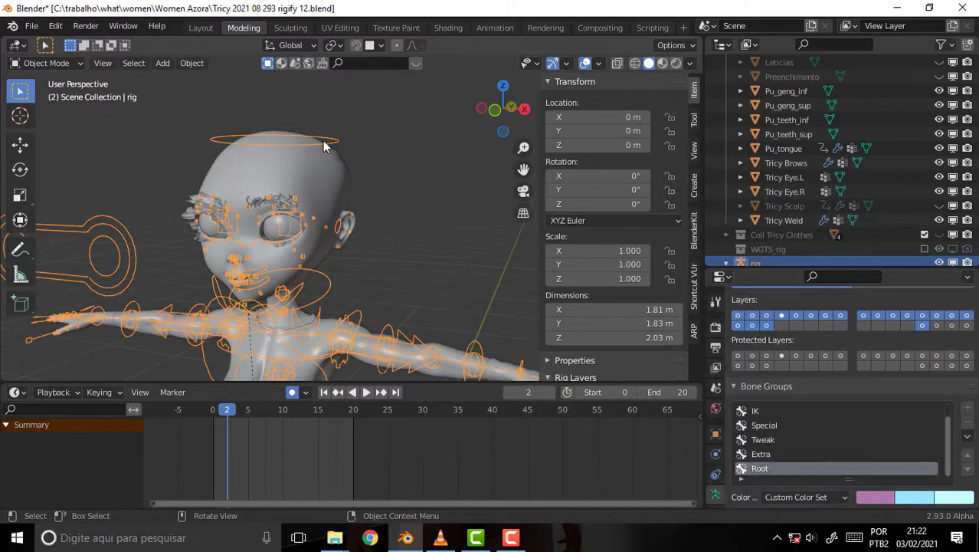
click(45, 63)
click(49, 111)
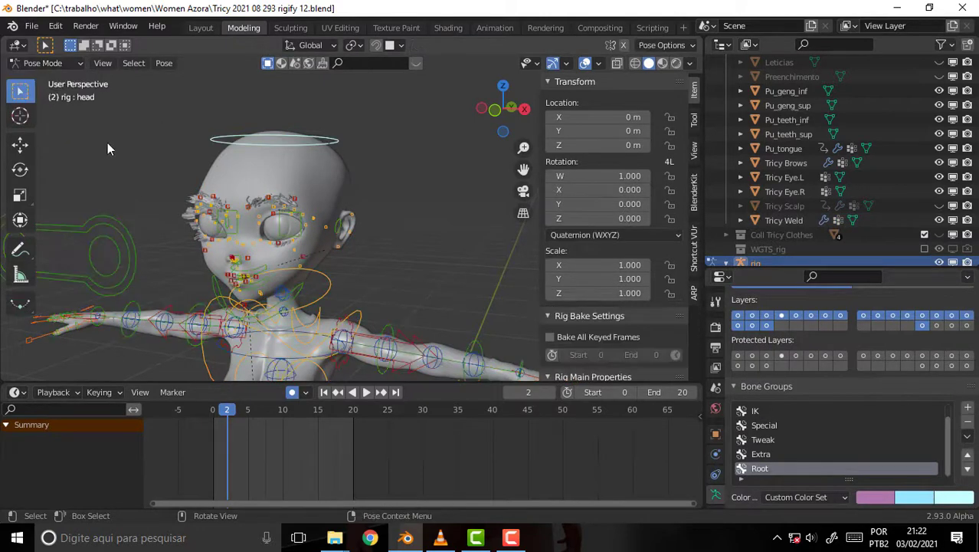
drag(687, 192, 703, 356)
scroll(703, 356, up, 10)
click(49, 64)
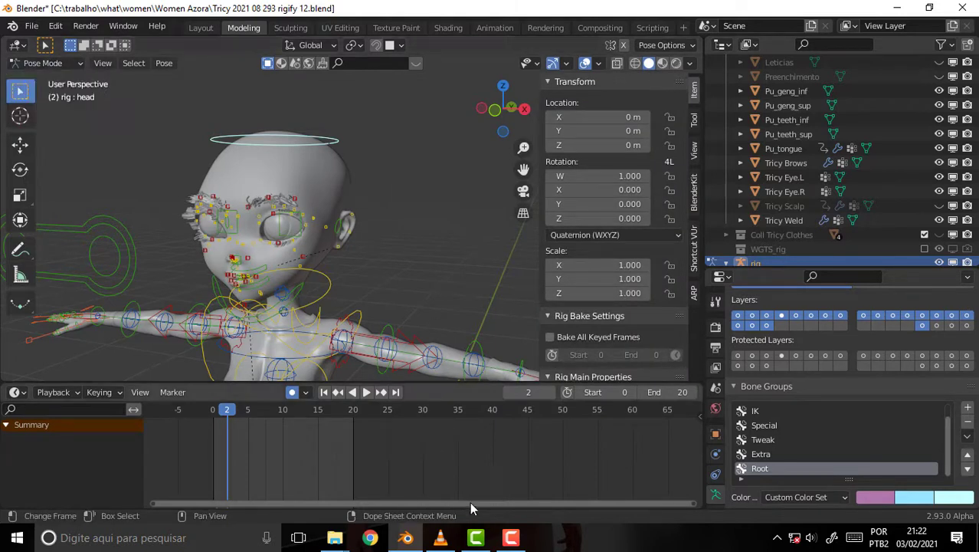
click(512, 540)
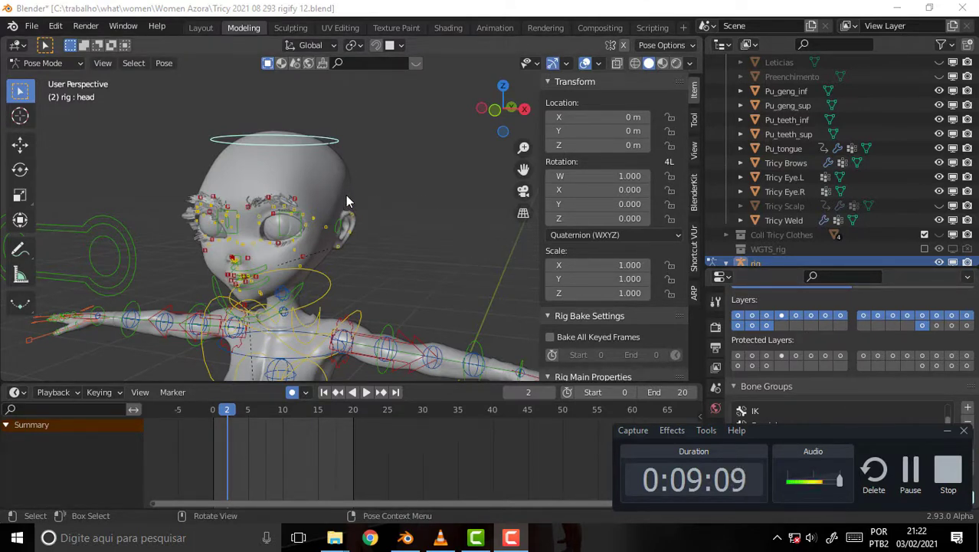
Switch the rig to Edit Mode and review the sidebar's tool and bone property tabs.
click(57, 62)
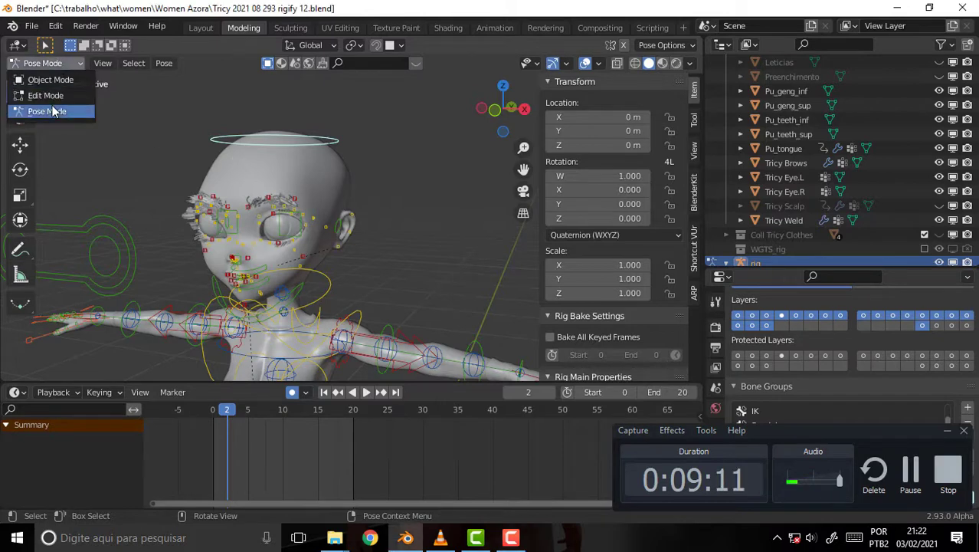
click(46, 95)
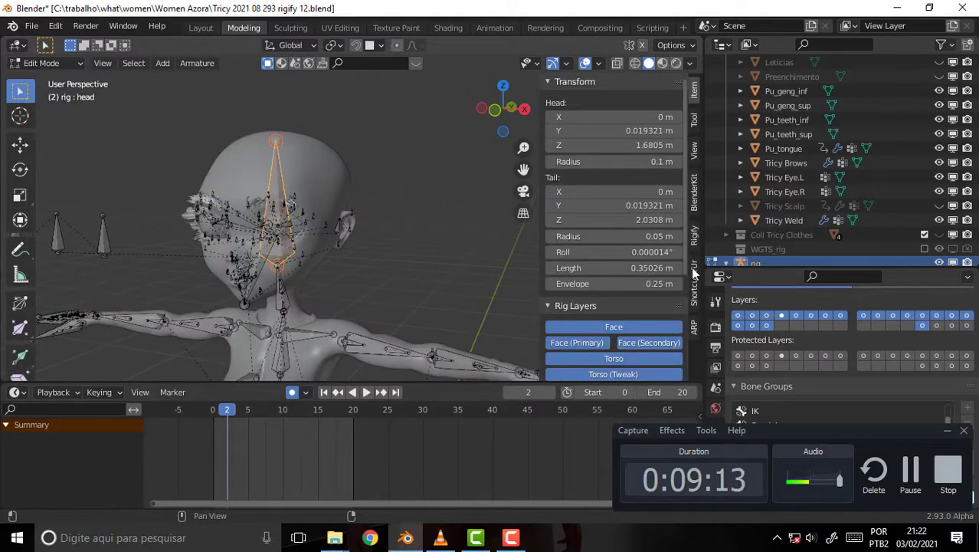
scroll(686, 338, down, 3)
scroll(690, 359, down, 2)
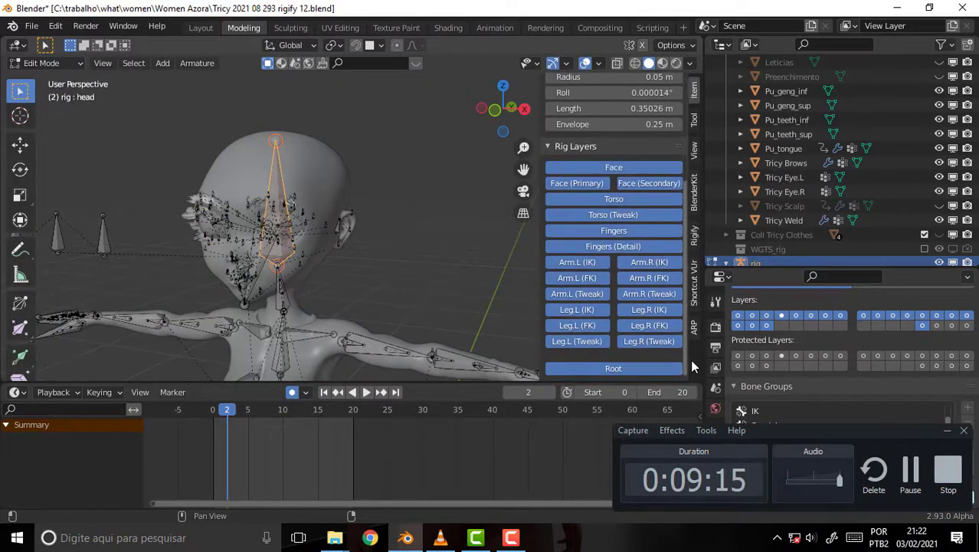
scroll(678, 141, up, 5)
click(694, 119)
scroll(692, 309, down, 8)
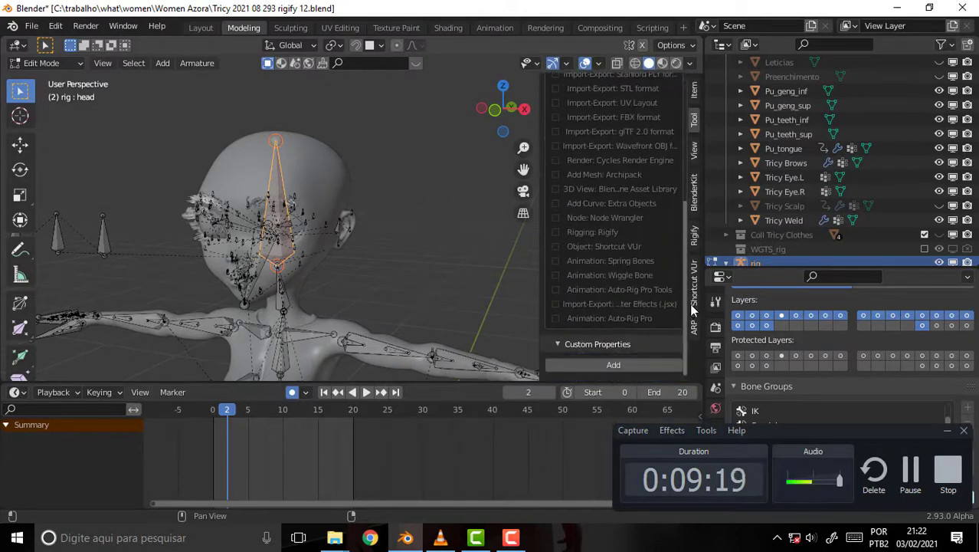
scroll(692, 316, up, 8)
click(693, 92)
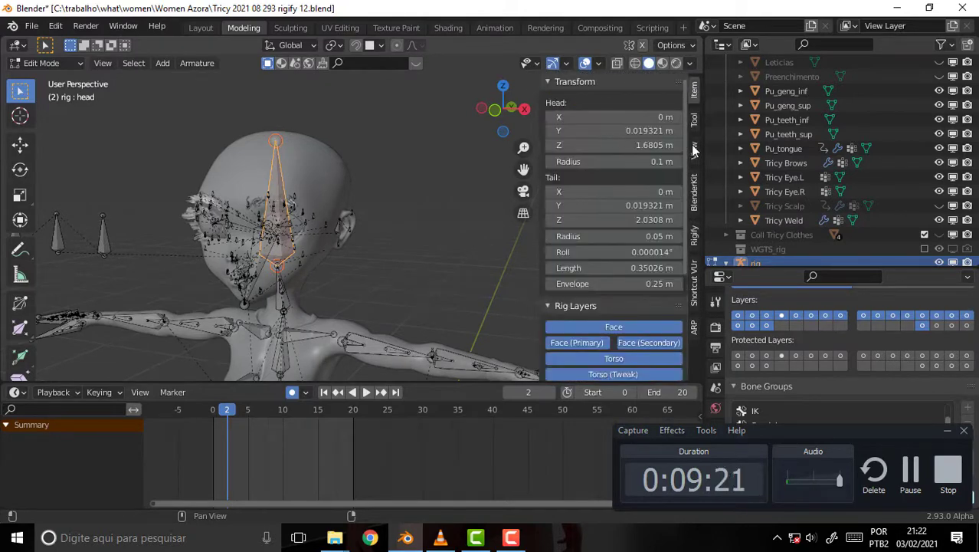
scroll(689, 229, down, 5)
scroll(695, 302, up, 5)
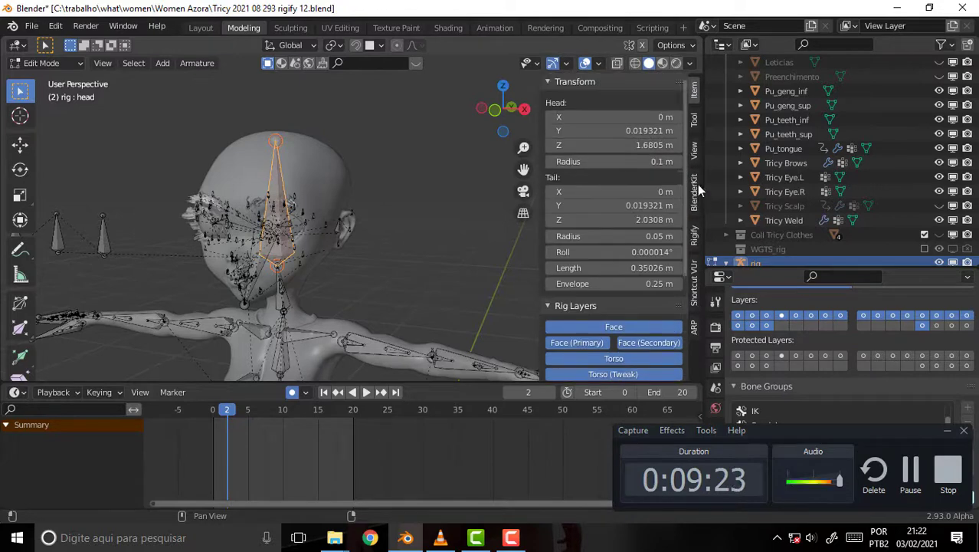
Resume the tutorial video briefly, then minimize the video player.
click(439, 540)
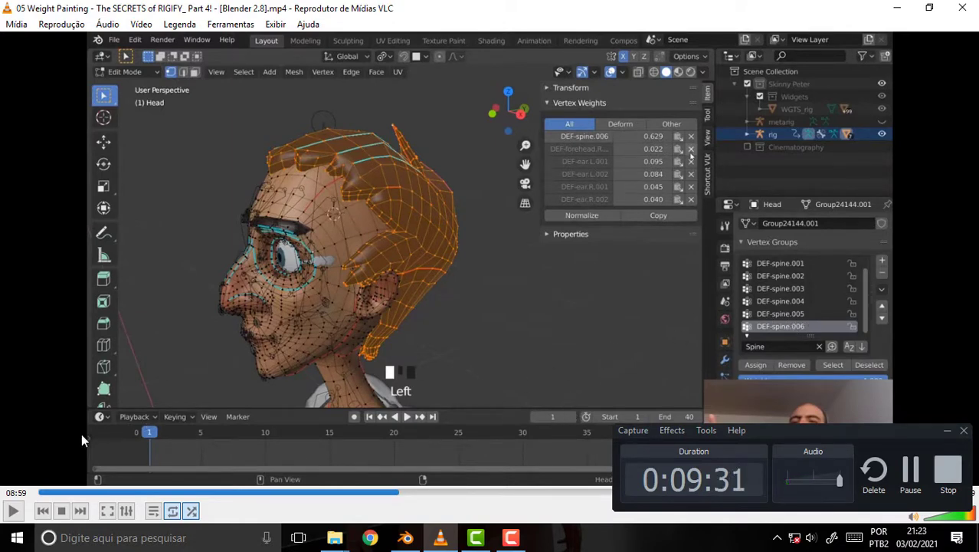
click(13, 510)
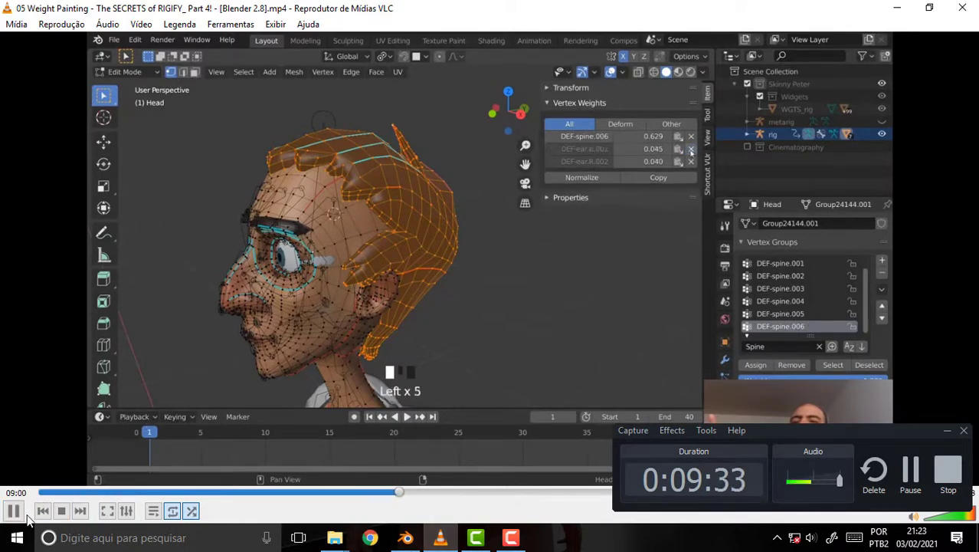
click(449, 541)
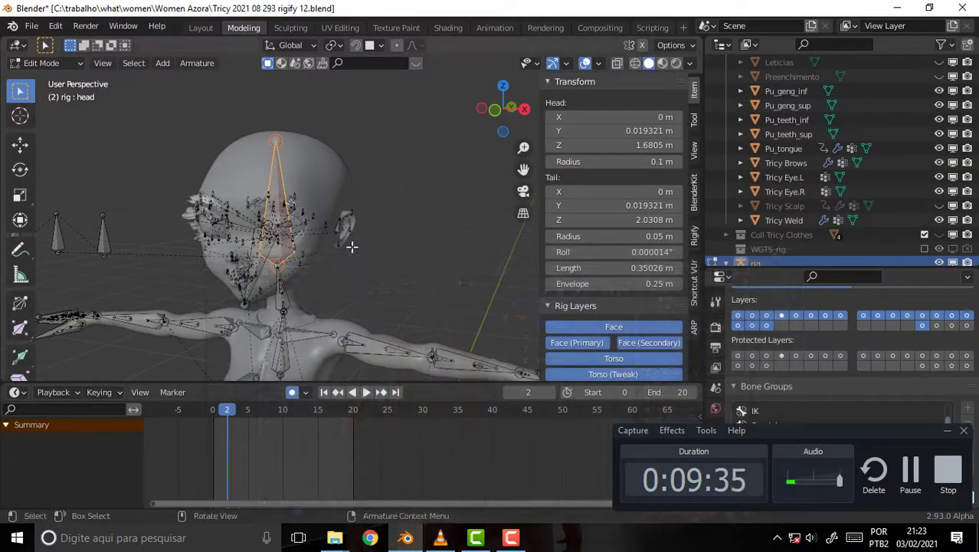
Leave armature Edit Mode for Object Mode and select the Tricy Weld mesh.
click(47, 66)
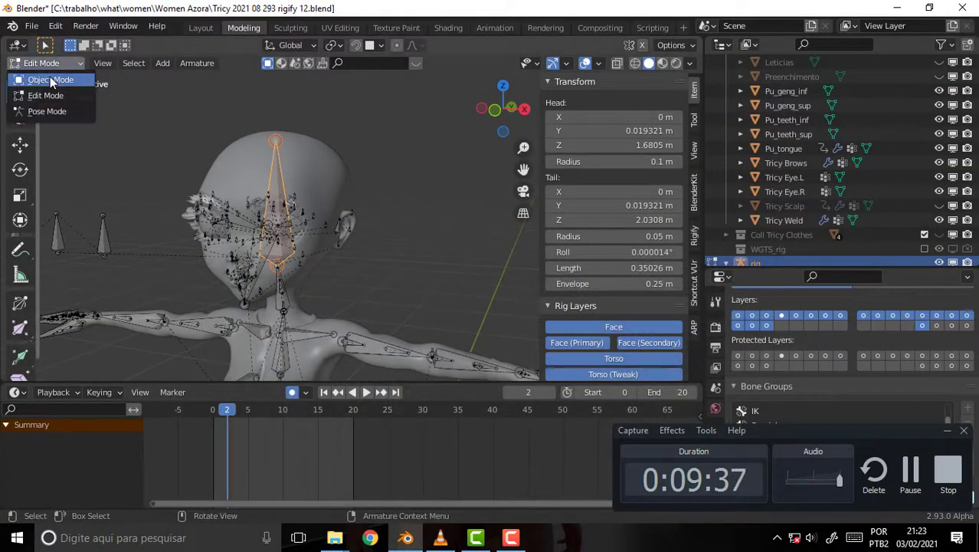
click(50, 79)
click(326, 176)
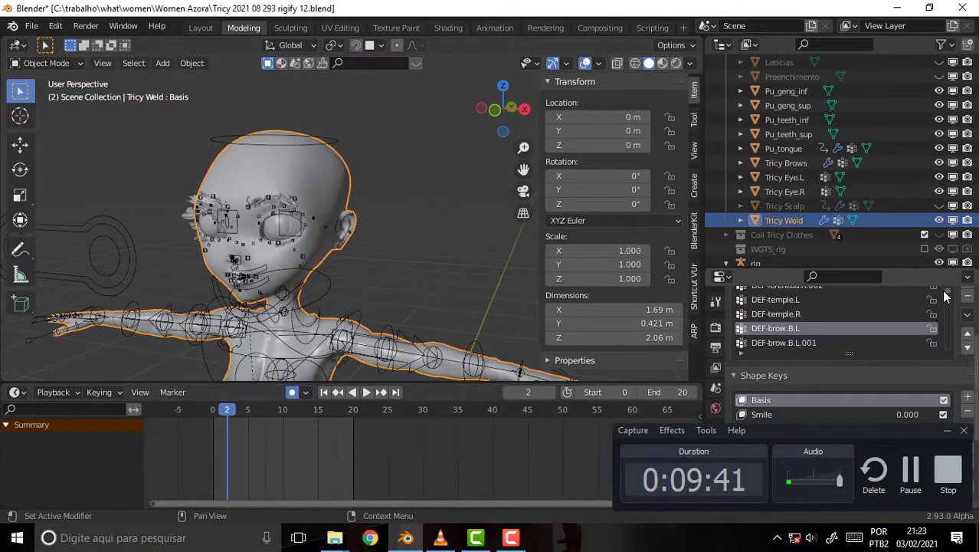
Scroll through the Tricy Weld vertex groups list.
scroll(947, 286, up, 3)
scroll(941, 276, up, 5)
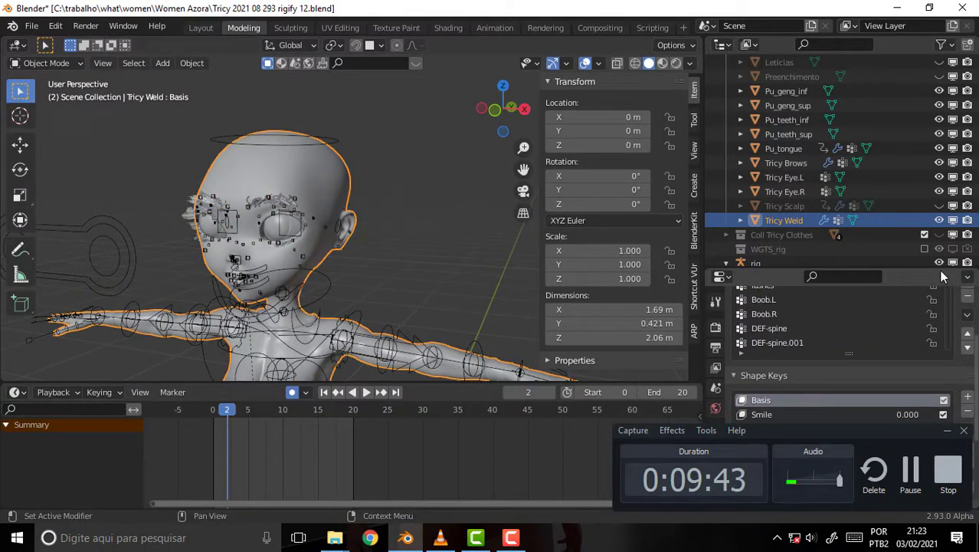
scroll(823, 320, up, 2)
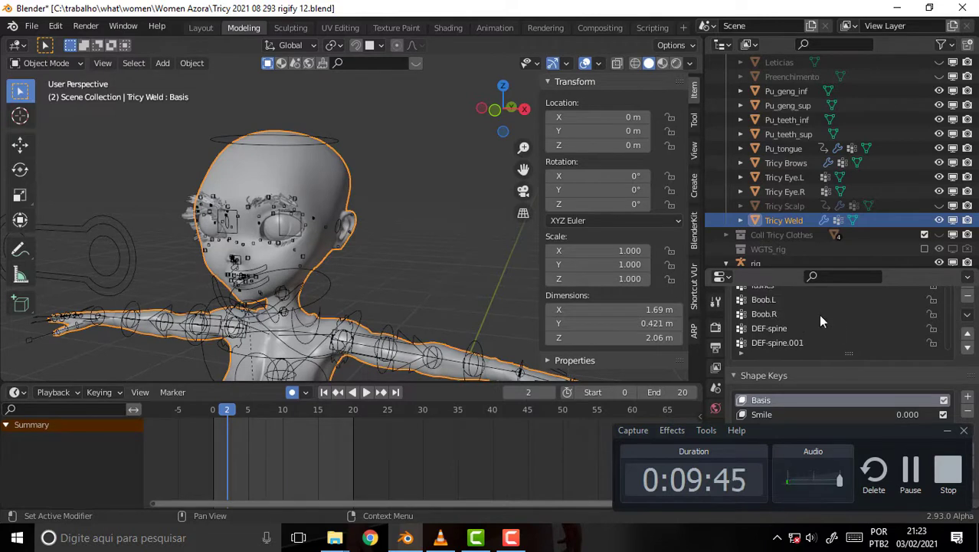
scroll(814, 316, down, 1)
scroll(811, 322, down, 4)
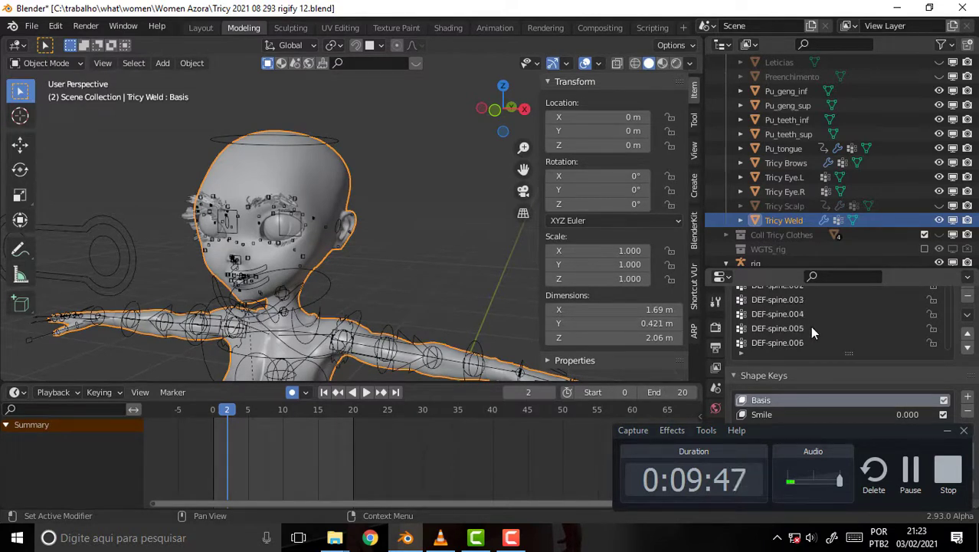
scroll(809, 326, down, 3)
scroll(810, 326, down, 5)
scroll(803, 324, down, 2)
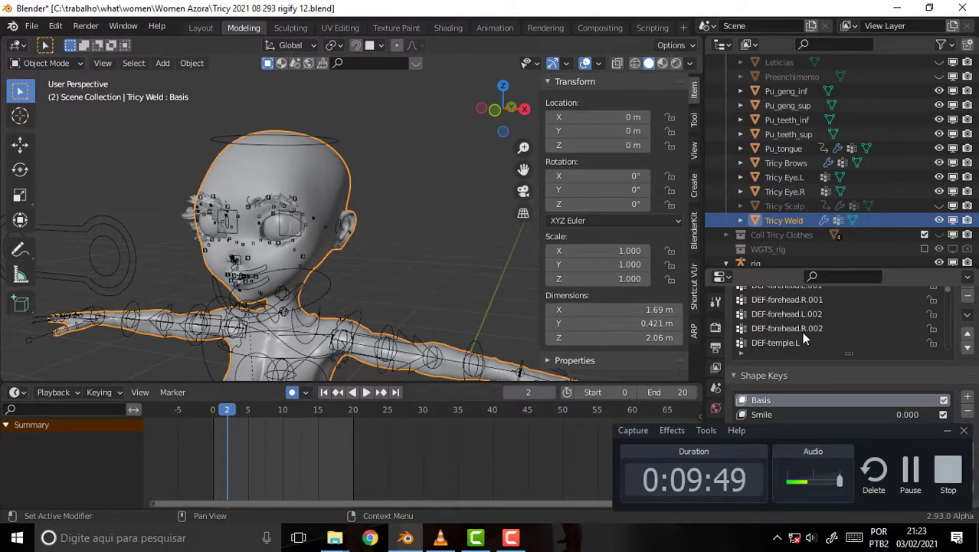
scroll(802, 331, down, 2)
scroll(798, 325, down, 2)
scroll(796, 330, down, 2)
scroll(798, 331, down, 1)
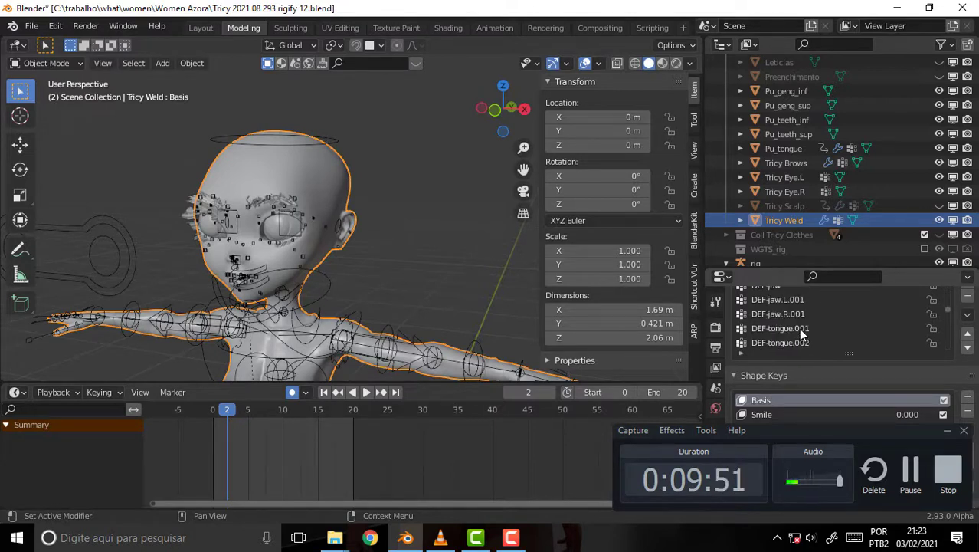
scroll(799, 337, down, 2)
scroll(801, 341, down, 2)
scroll(802, 346, down, 1)
scroll(799, 344, down, 3)
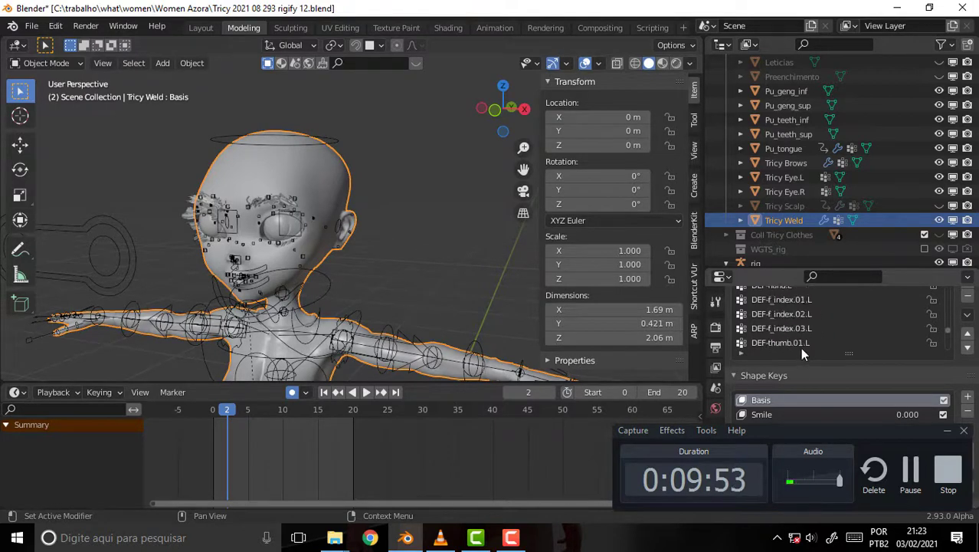
scroll(800, 347, down, 3)
scroll(799, 344, down, 3)
scroll(799, 344, down, 3)
scroll(797, 347, down, 2)
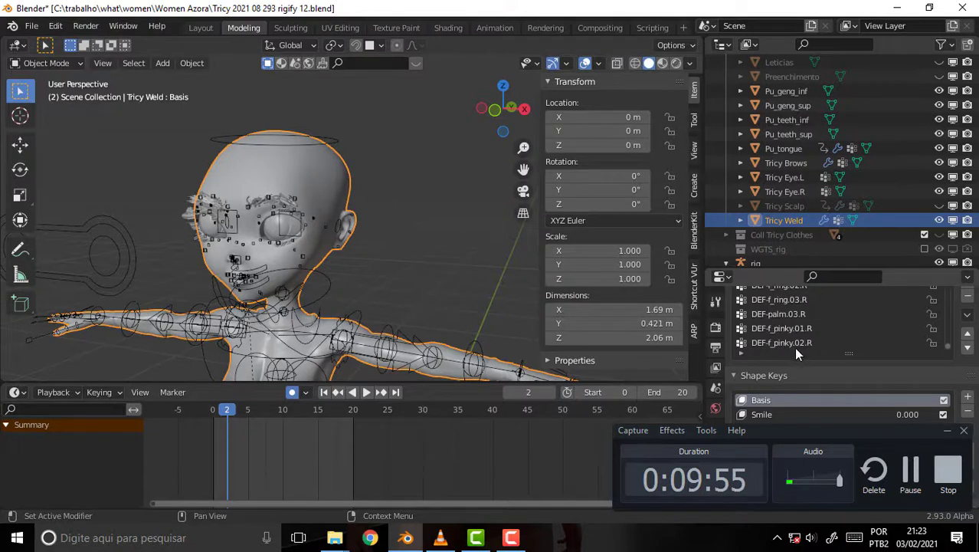
scroll(794, 347, down, 2)
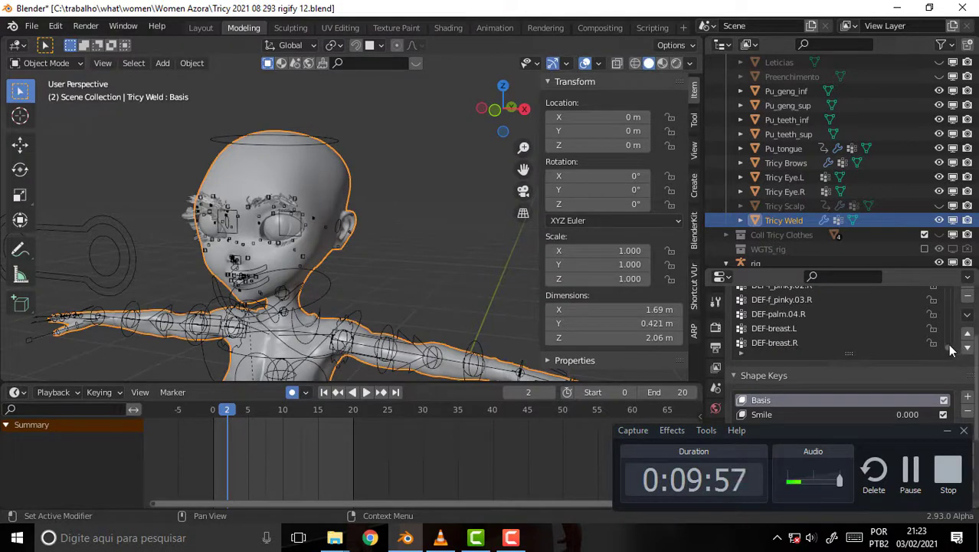
drag(948, 349, 940, 262)
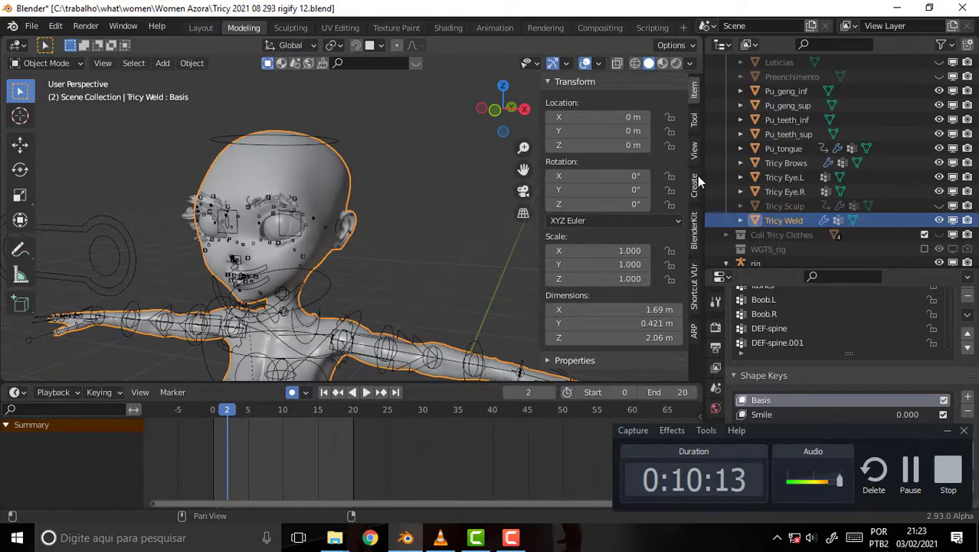
Show the active tool settings in the sidebar and frame the character's face.
click(694, 121)
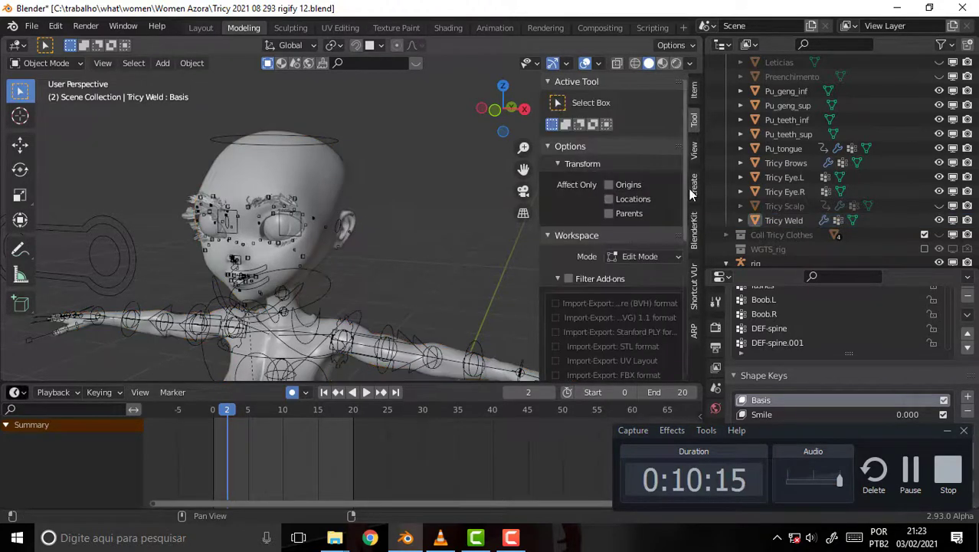
drag(688, 199, 686, 373)
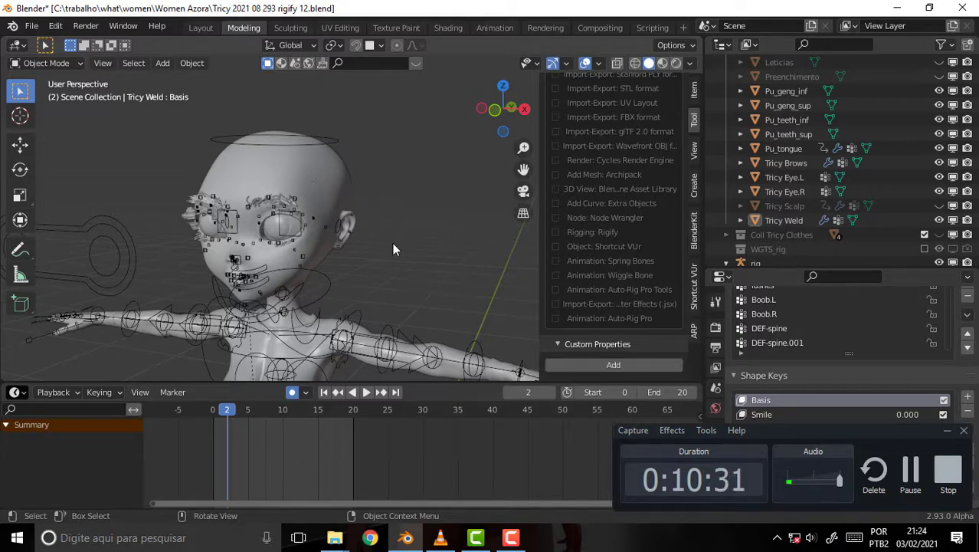
scroll(391, 245, up, 5)
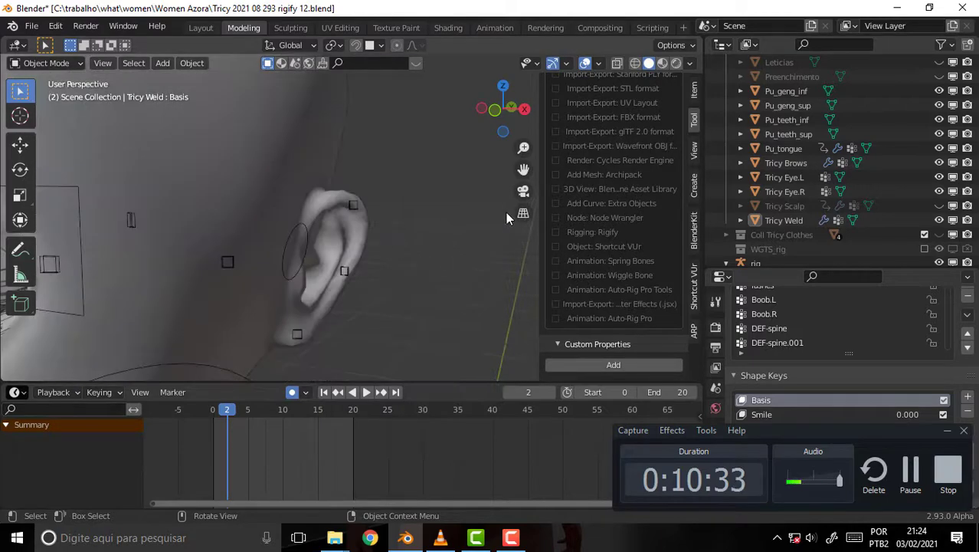
drag(524, 168, 524, 168)
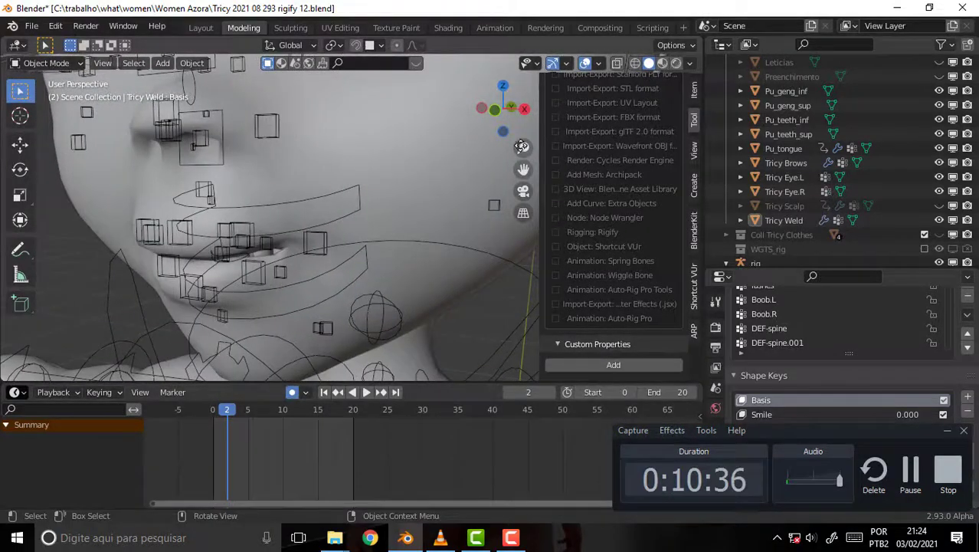
Turn on X-Ray for the Tricy Weld mesh so the bones show, then select the rig.
click(427, 154)
click(619, 63)
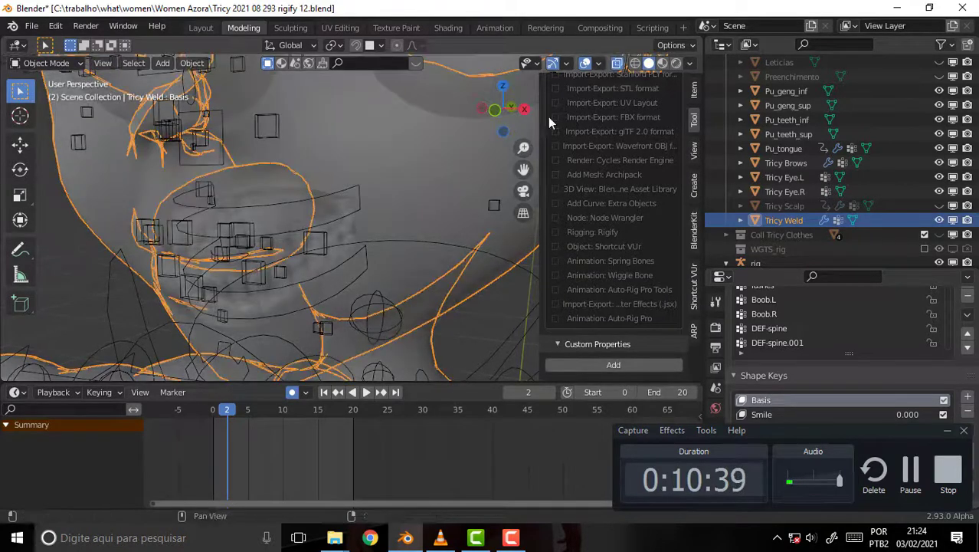
scroll(318, 235, up, 2)
scroll(317, 235, down, 4)
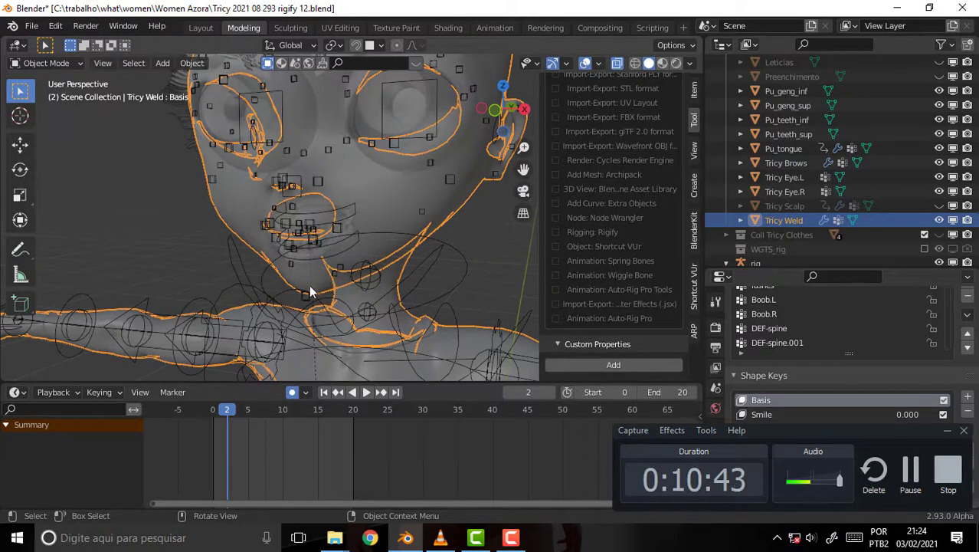
click(416, 279)
Put the rig in Pose Mode and test-rotate the jaw_master bone around global X.
click(63, 67)
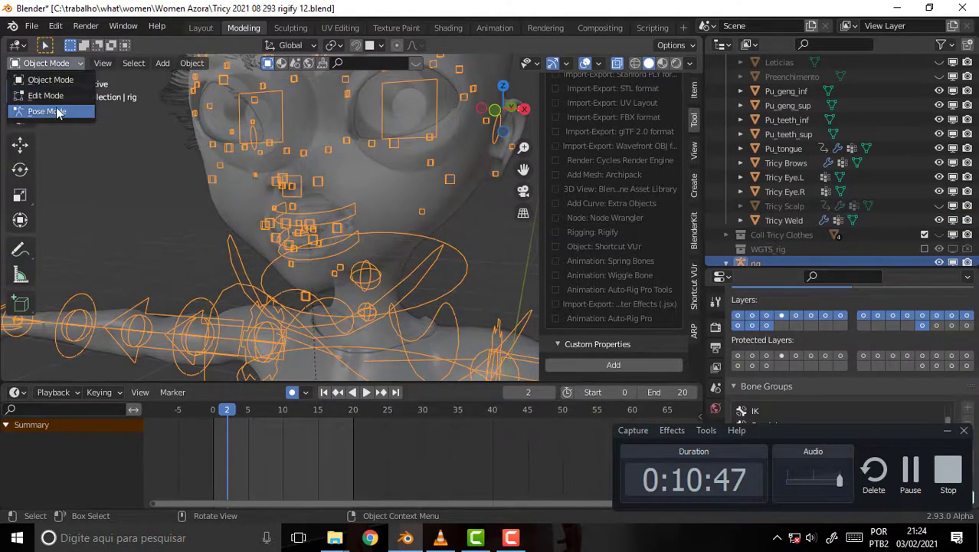
click(53, 111)
click(440, 260)
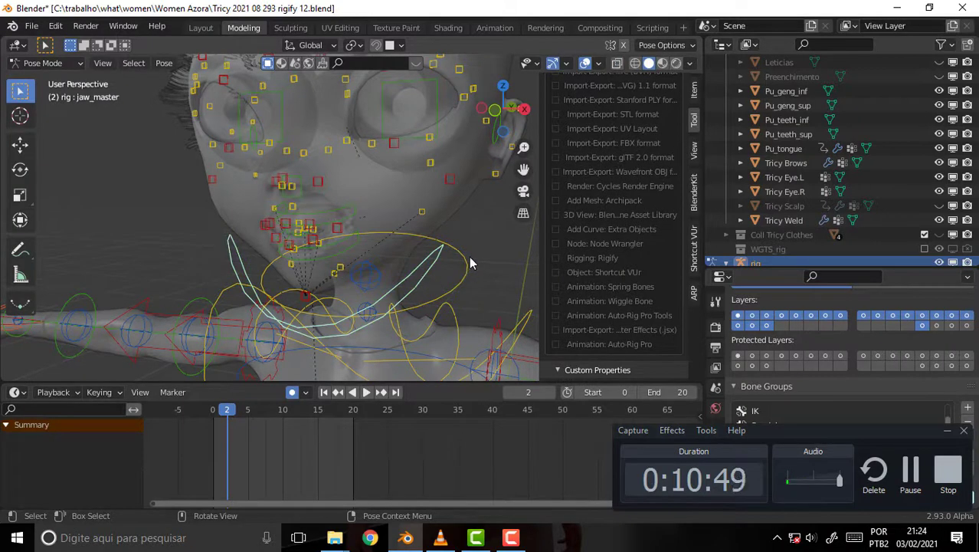
key(r)
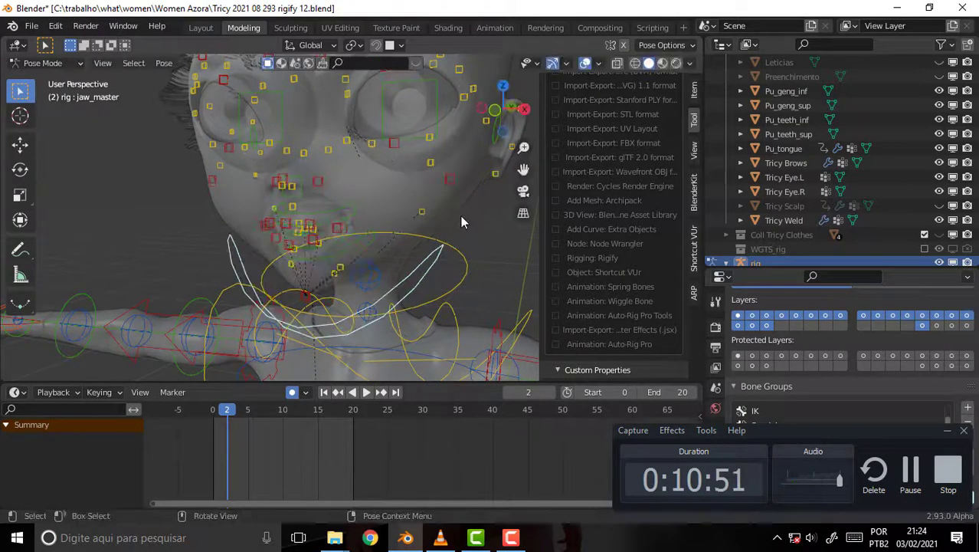
key(x)
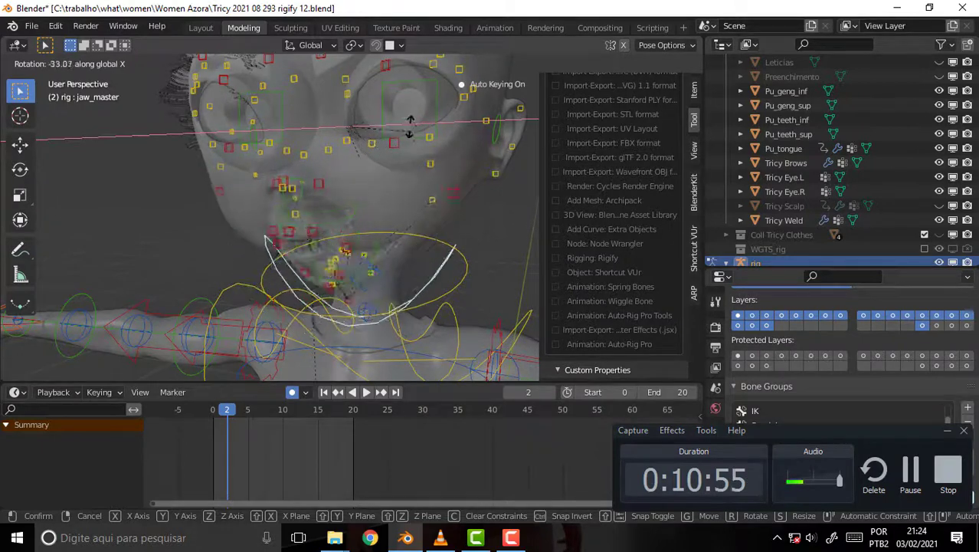
click(344, 229)
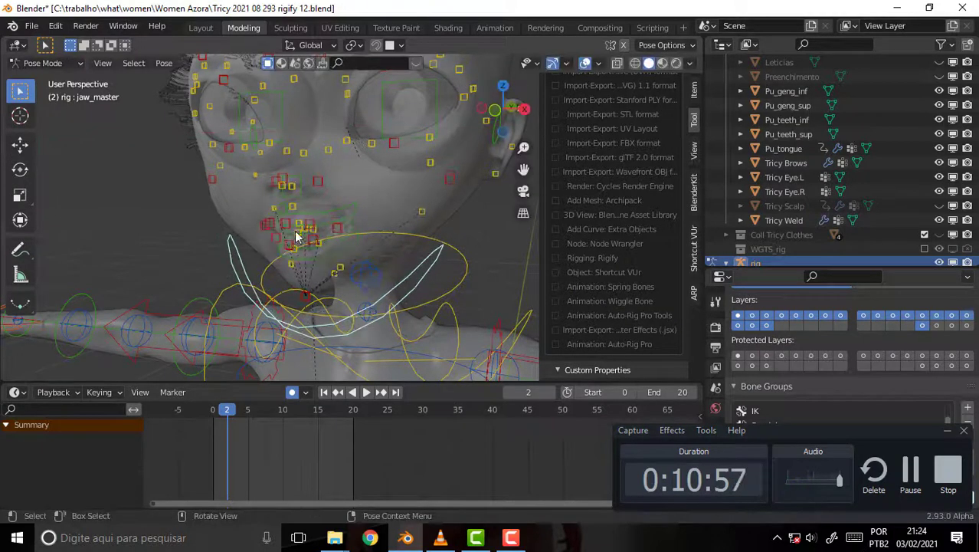
scroll(407, 253, up, 2)
scroll(418, 261, up, 3)
scroll(414, 263, down, 4)
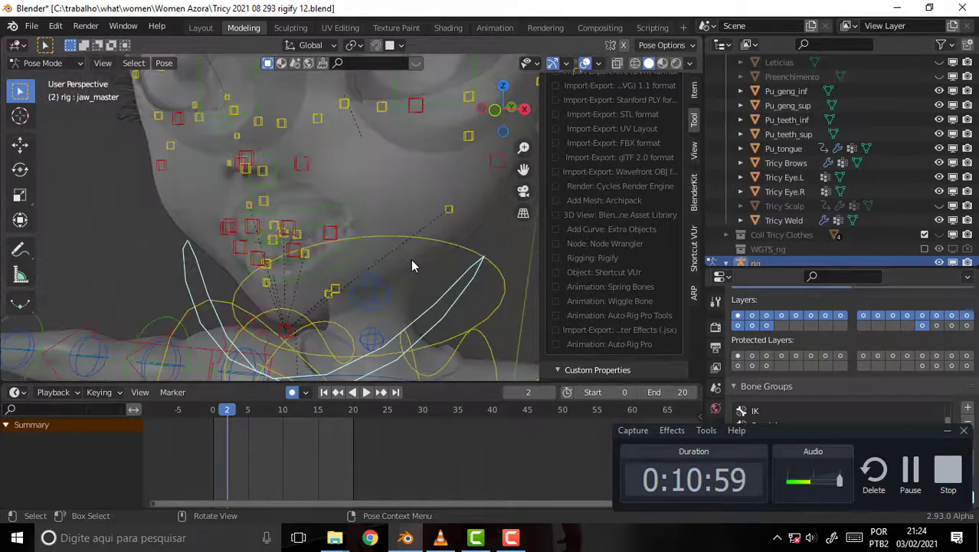